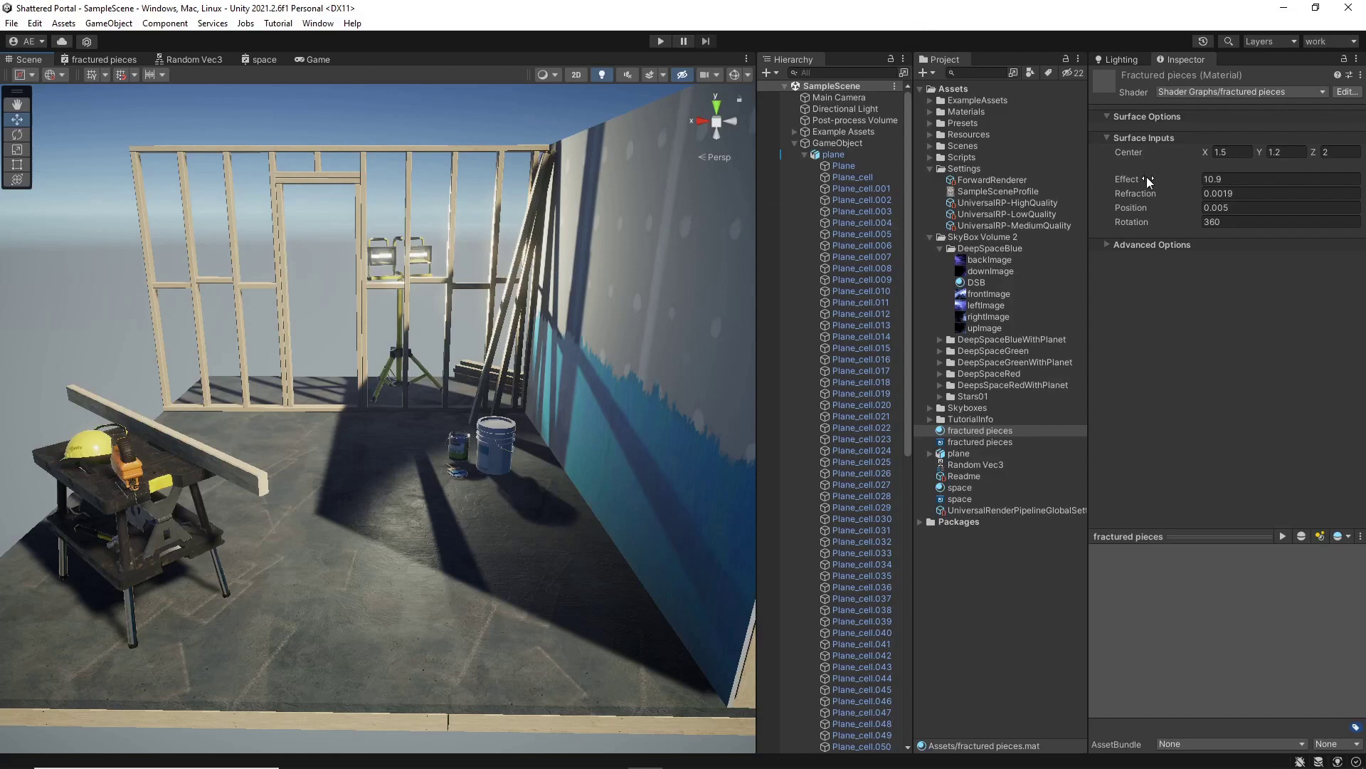
# Scrub the fractured pieces material to Effect 52.5 and Rotation 360.5, briefly checking its shader graph.
pyautogui.moveTo(1143, 176); pyautogui.dragTo(118, 181)
pyautogui.moveTo(177, 390); pyautogui.dragTo(249, 388, button='middle')
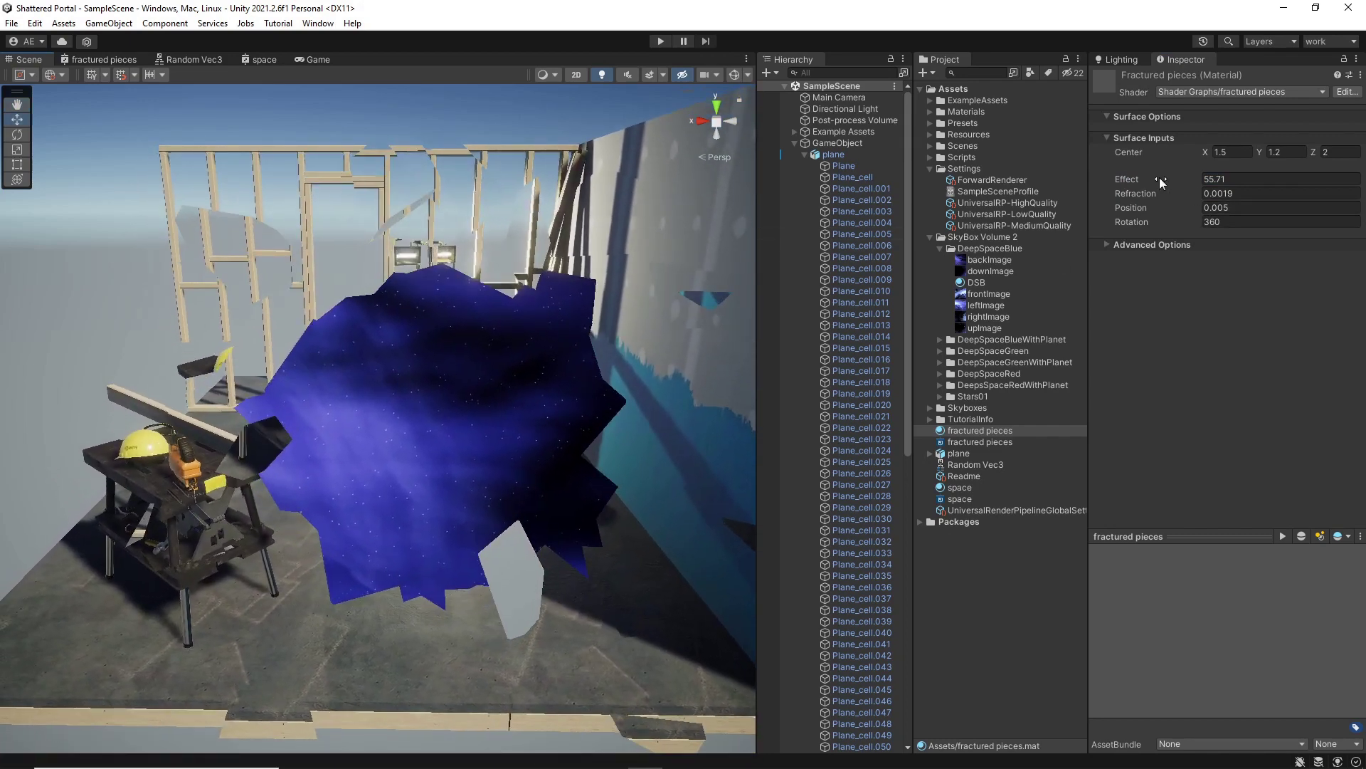
pyautogui.moveTo(1160, 177); pyautogui.dragTo(1079, 240)
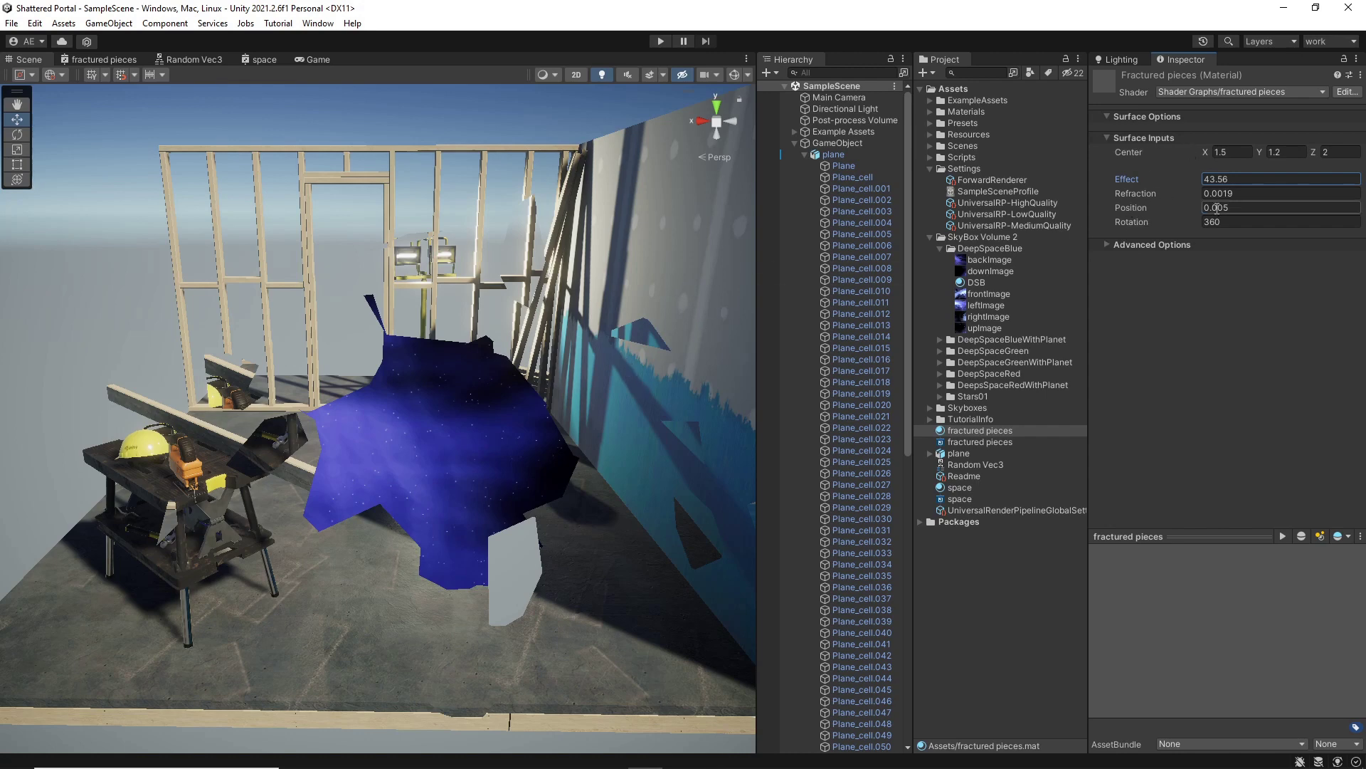
pyautogui.moveTo(1147, 222); pyautogui.dragTo(742, 173)
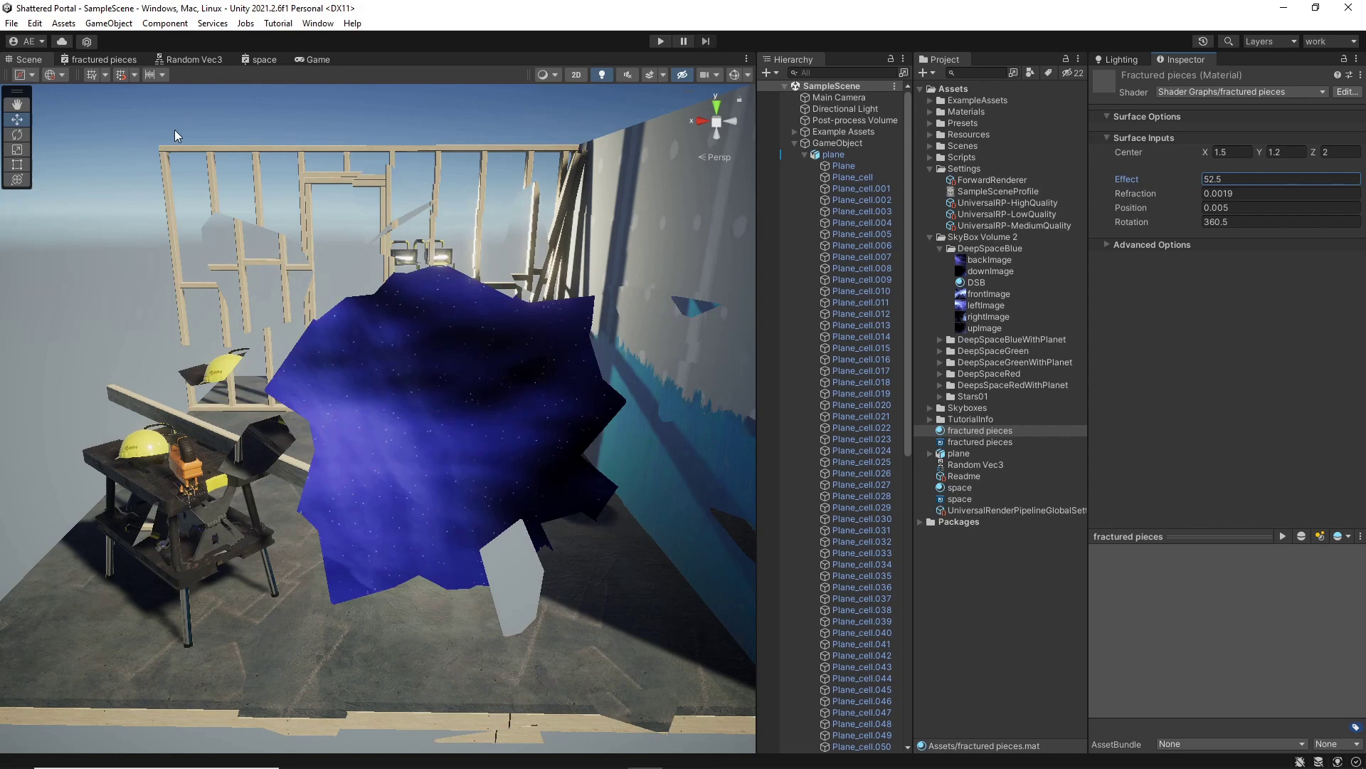
pyautogui.click(98, 58)
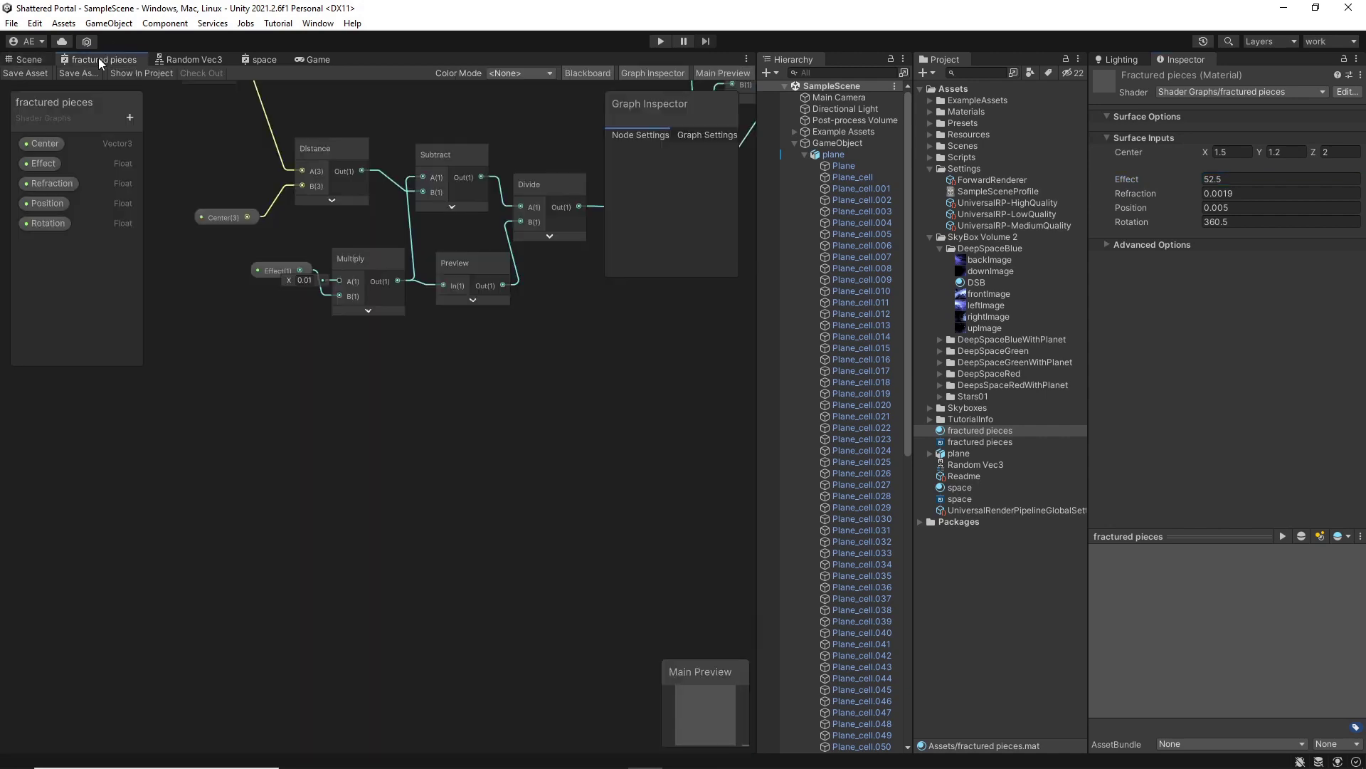
pyautogui.click(30, 59)
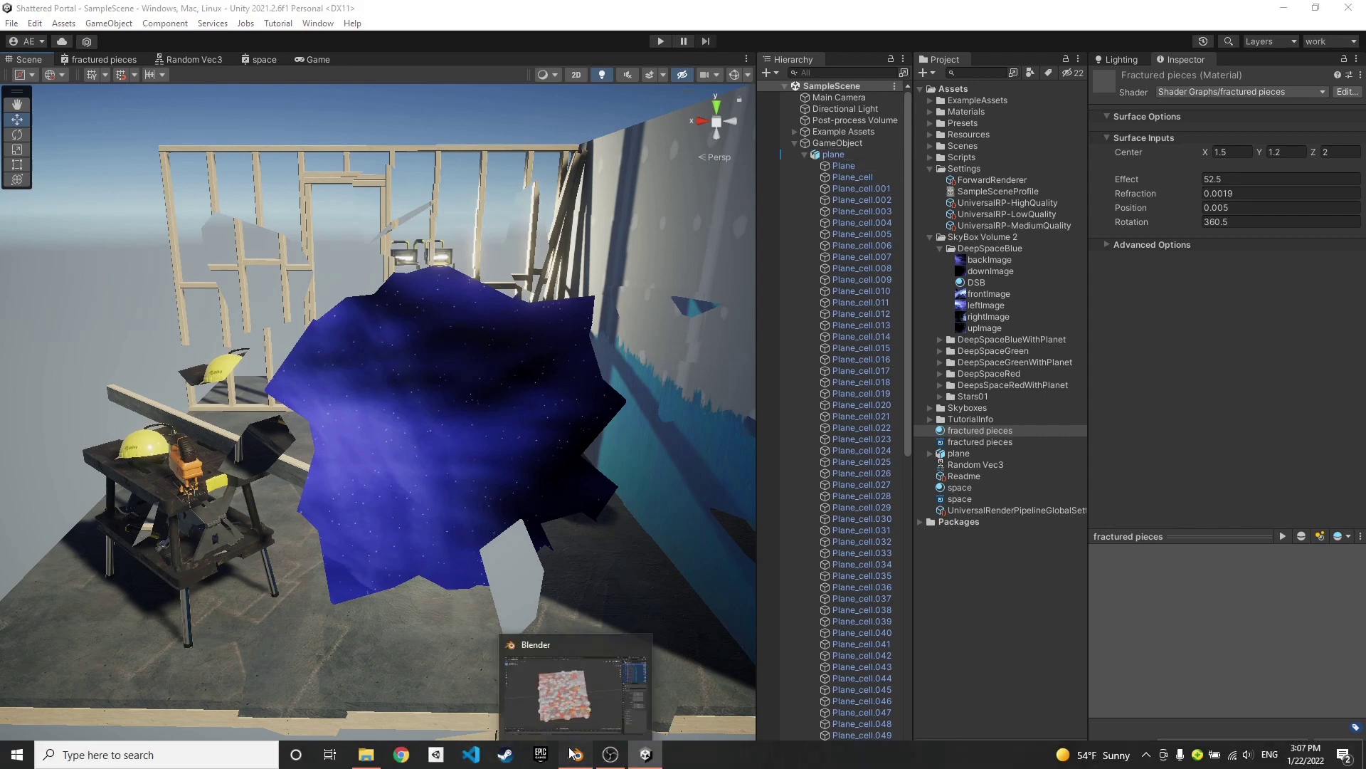
# In Blender, select the original Plane and show its particle emitter settings (Number 1000, Lifetime 50).
pyautogui.click(570, 752)
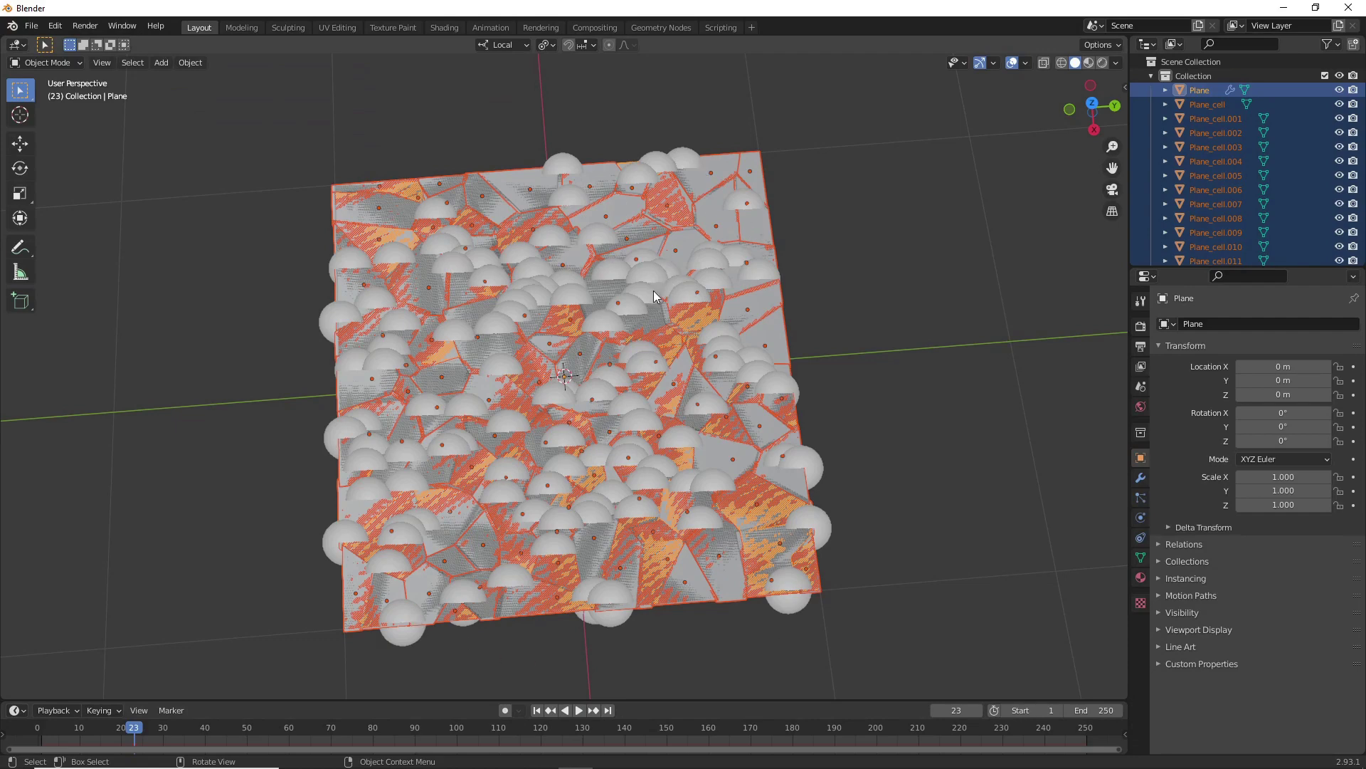
pyautogui.click(166, 63)
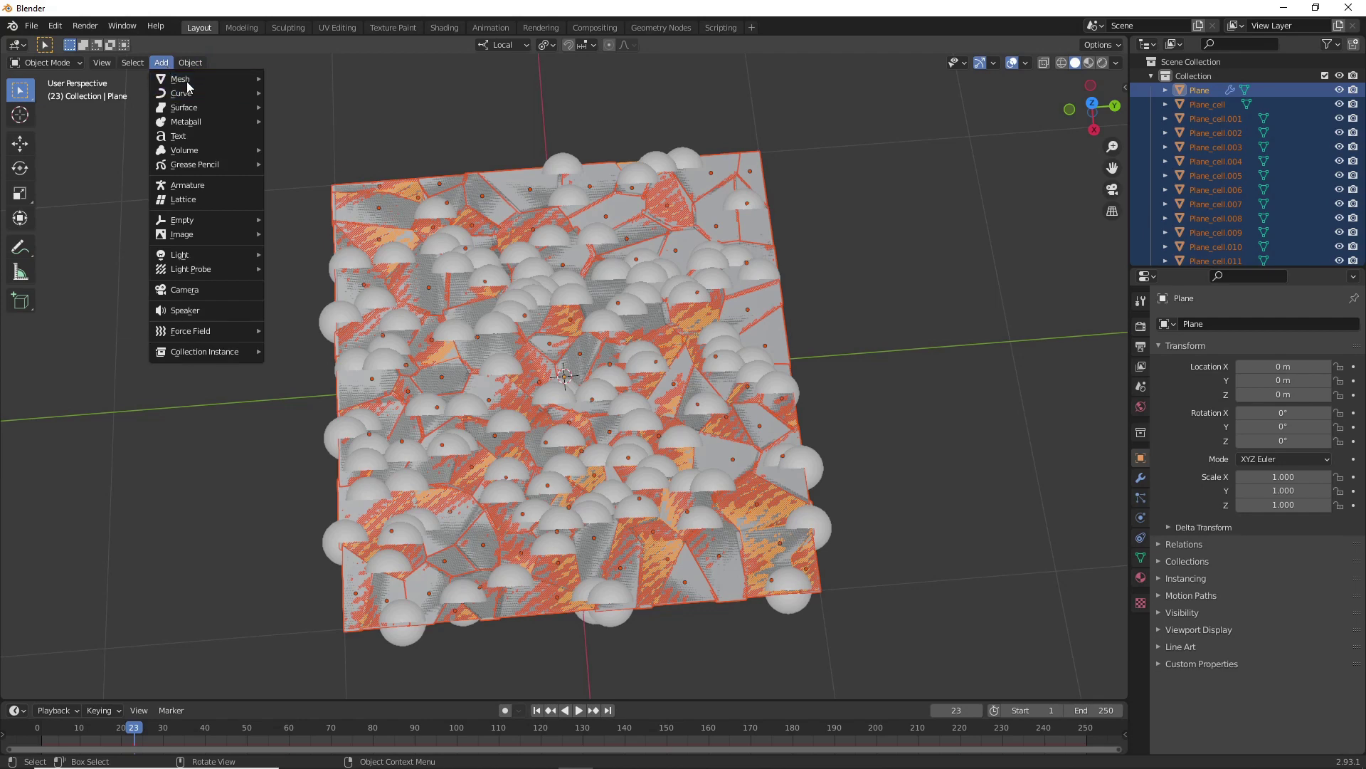
pyautogui.click(664, 229)
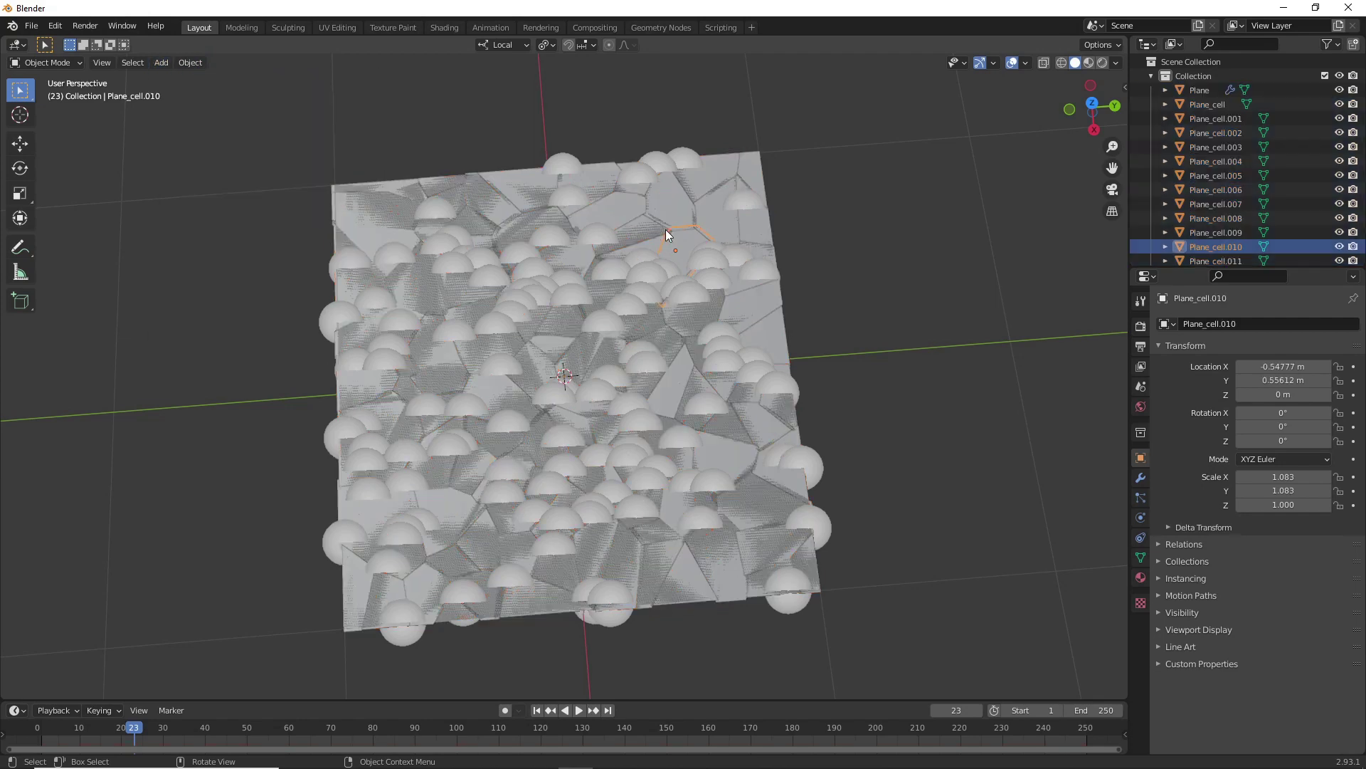
pyautogui.click(606, 307)
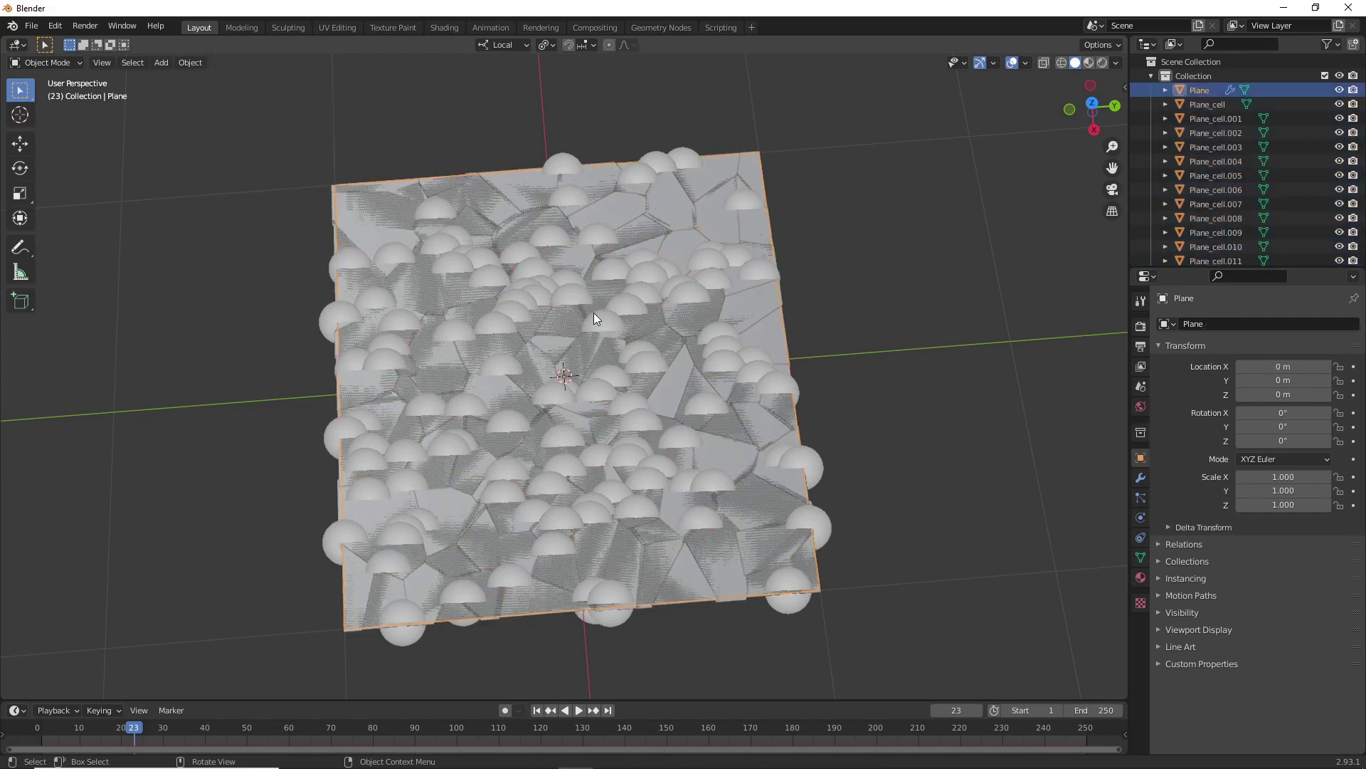
pyautogui.click(1142, 498)
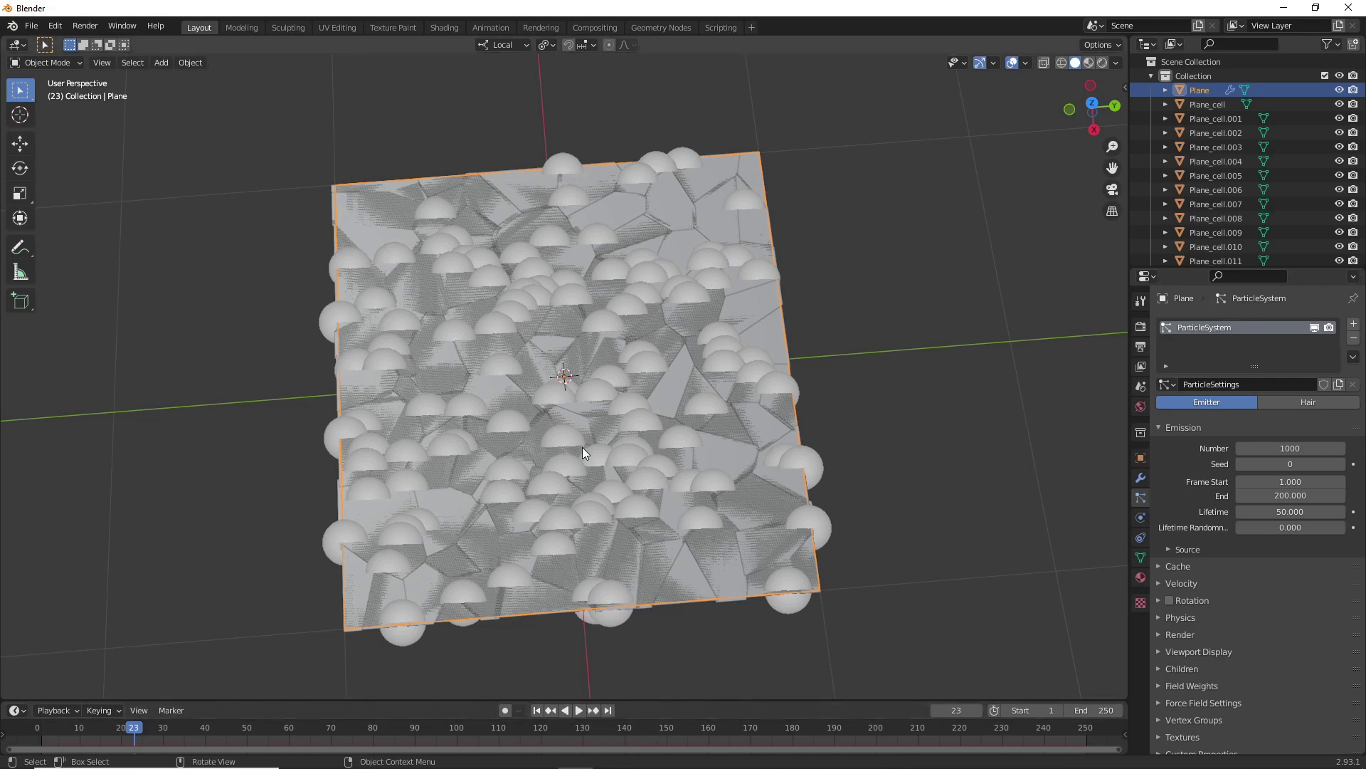
# Open Cell Fracture from the F3 search, dismiss it, then select all cells and Plane_cell.016.
pyautogui.press('F3')
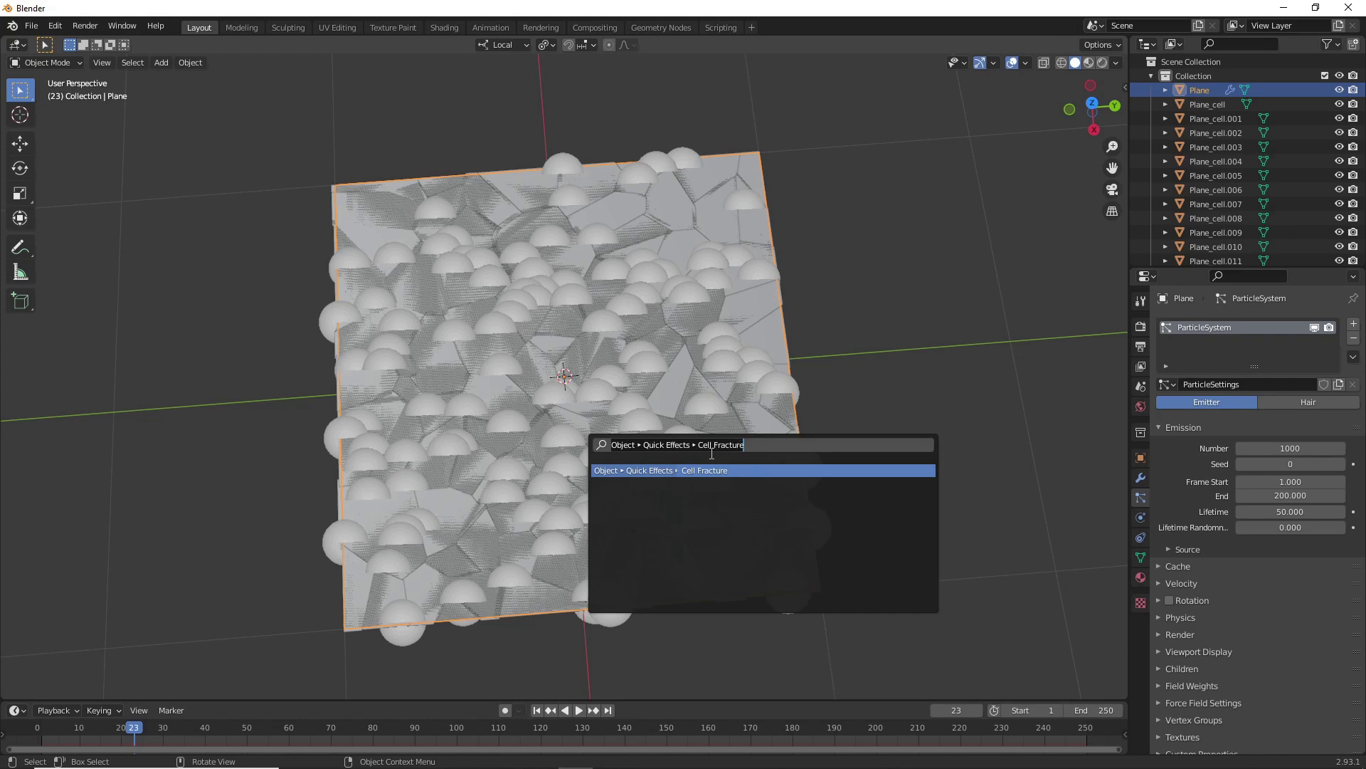
pyautogui.click(741, 476)
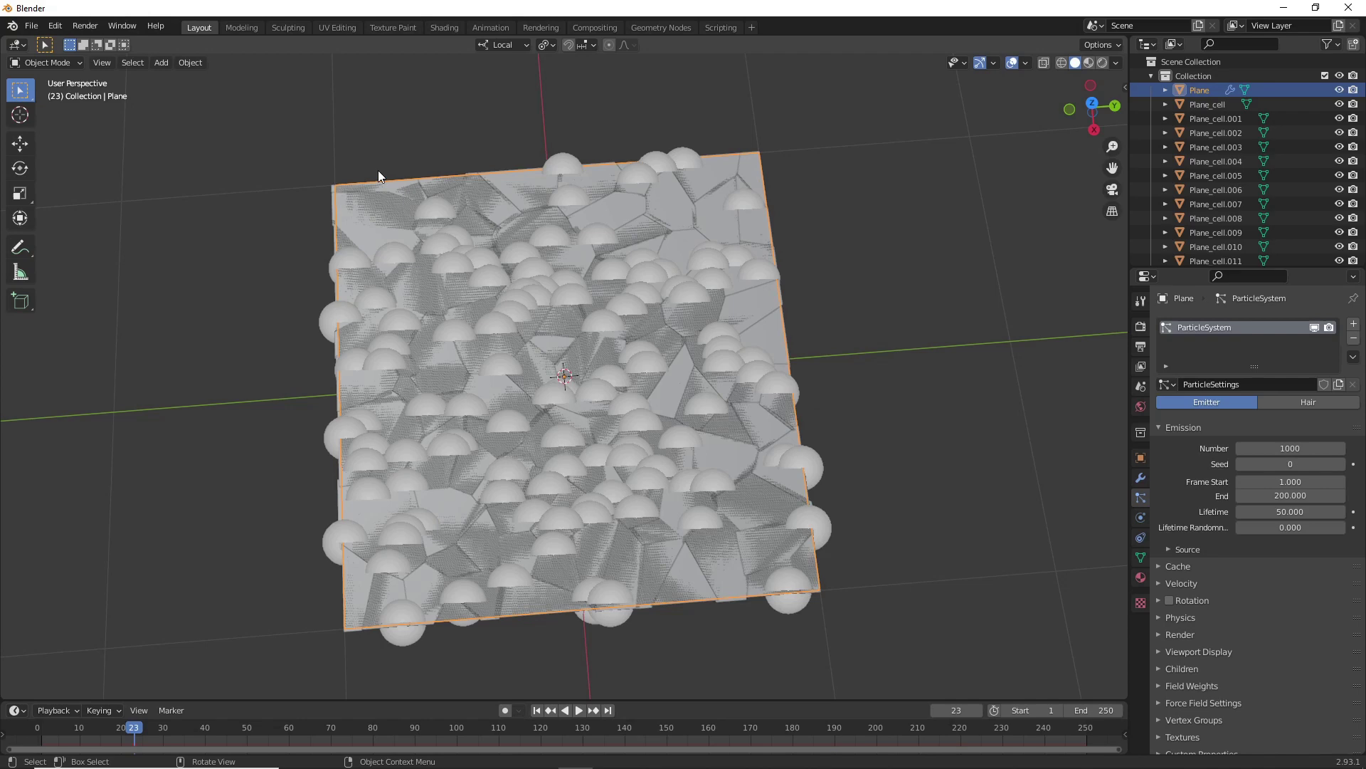
pyautogui.moveTo(299, 146); pyautogui.dragTo(978, 699)
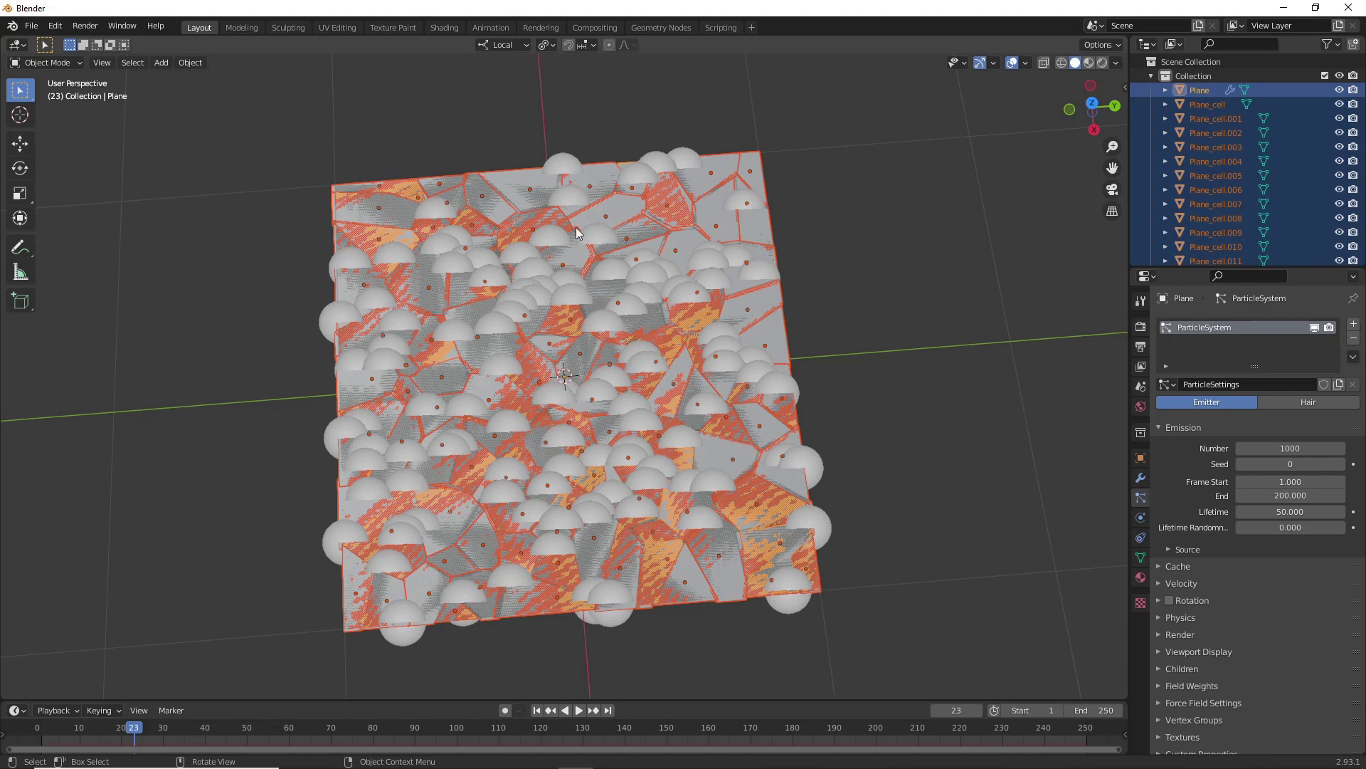
pyautogui.click(548, 45)
pyautogui.click(740, 321)
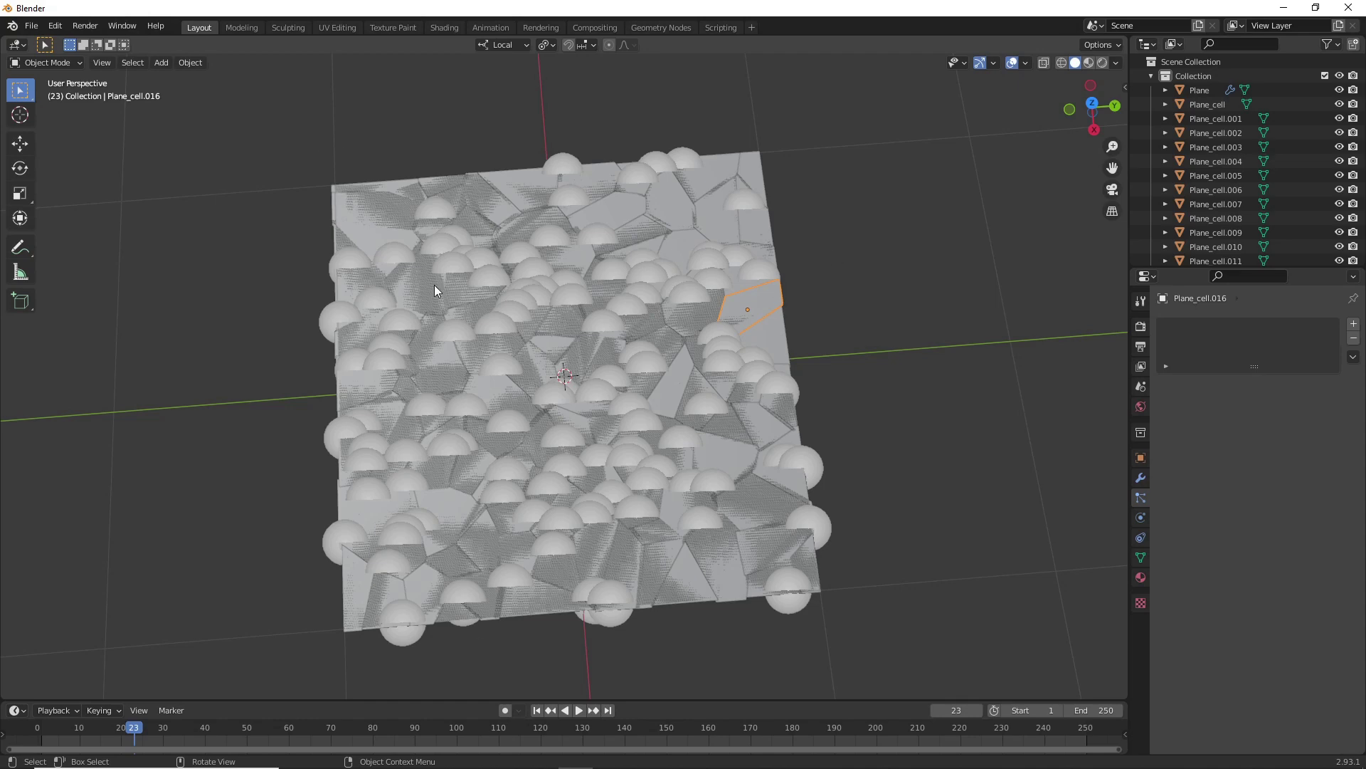
# Back in Unity, select Plane, test-move it, undo the move, and orbit around the portal.
pyautogui.moveTo(545, 750)
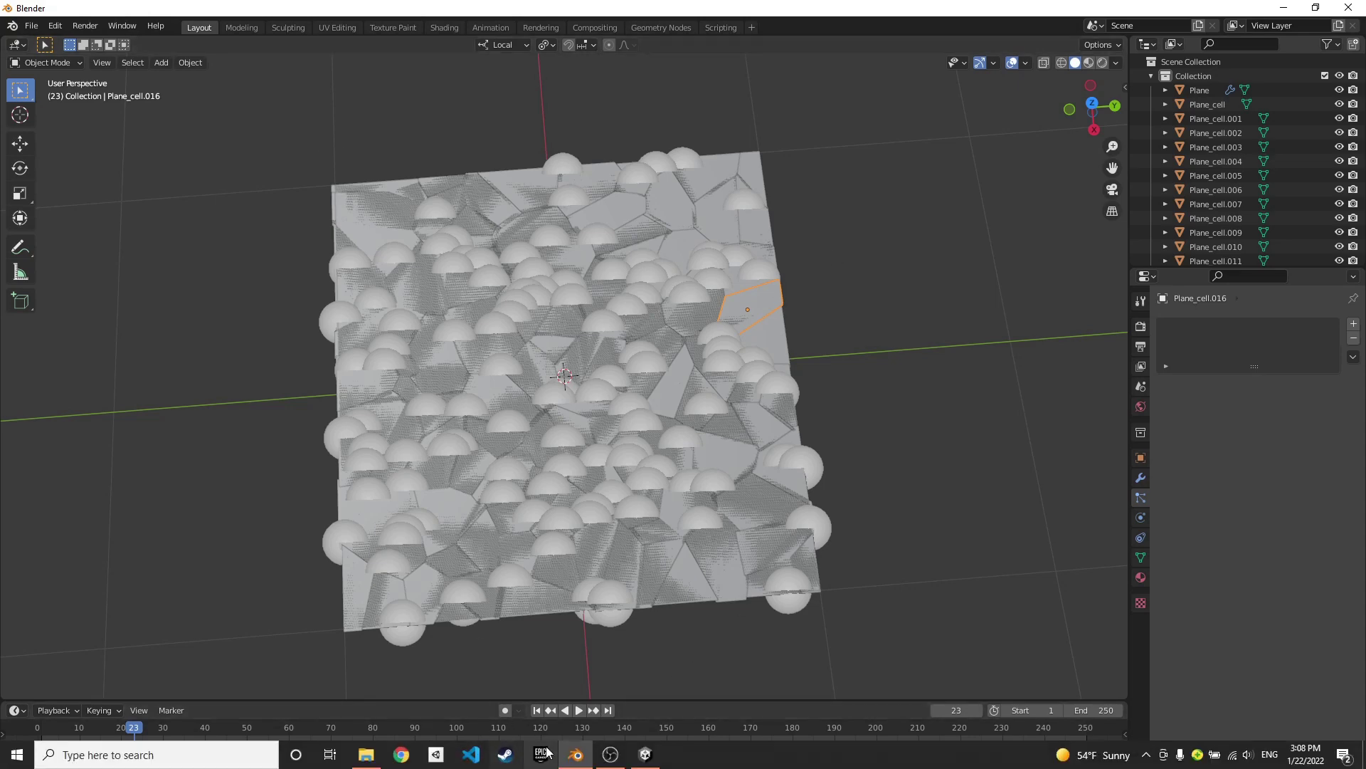
pyautogui.click(645, 754)
pyautogui.click(840, 166)
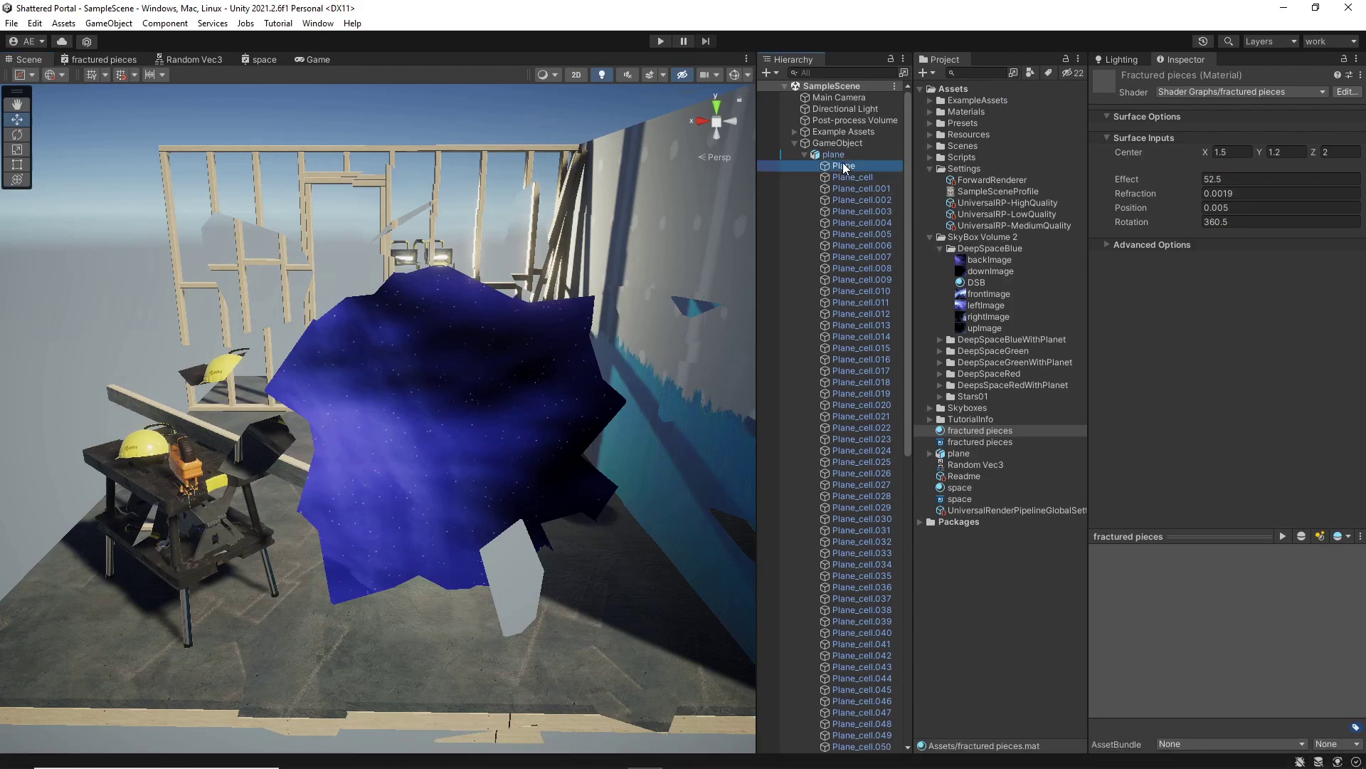
pyautogui.click(436, 449)
pyautogui.moveTo(436, 449); pyautogui.dragTo(390, 351)
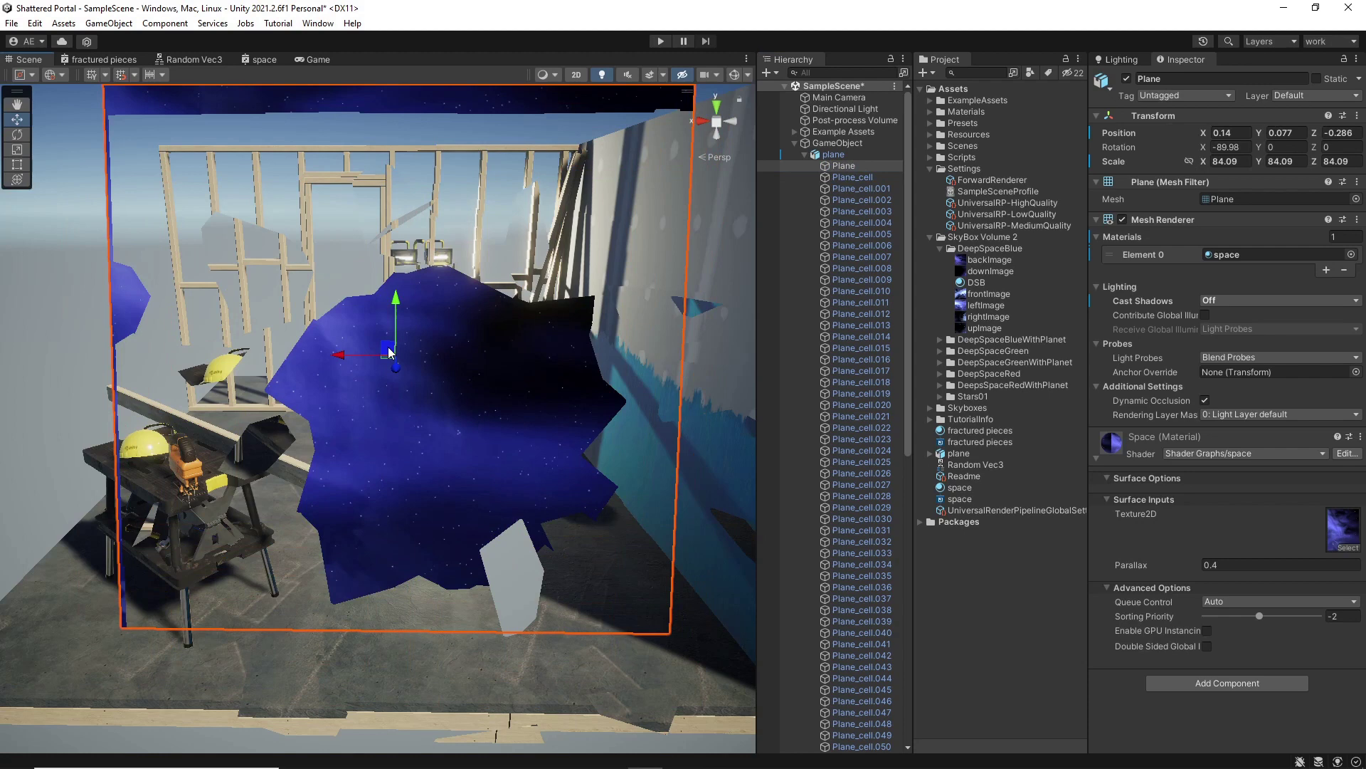
pyautogui.hotkey('ctrl', 'z')
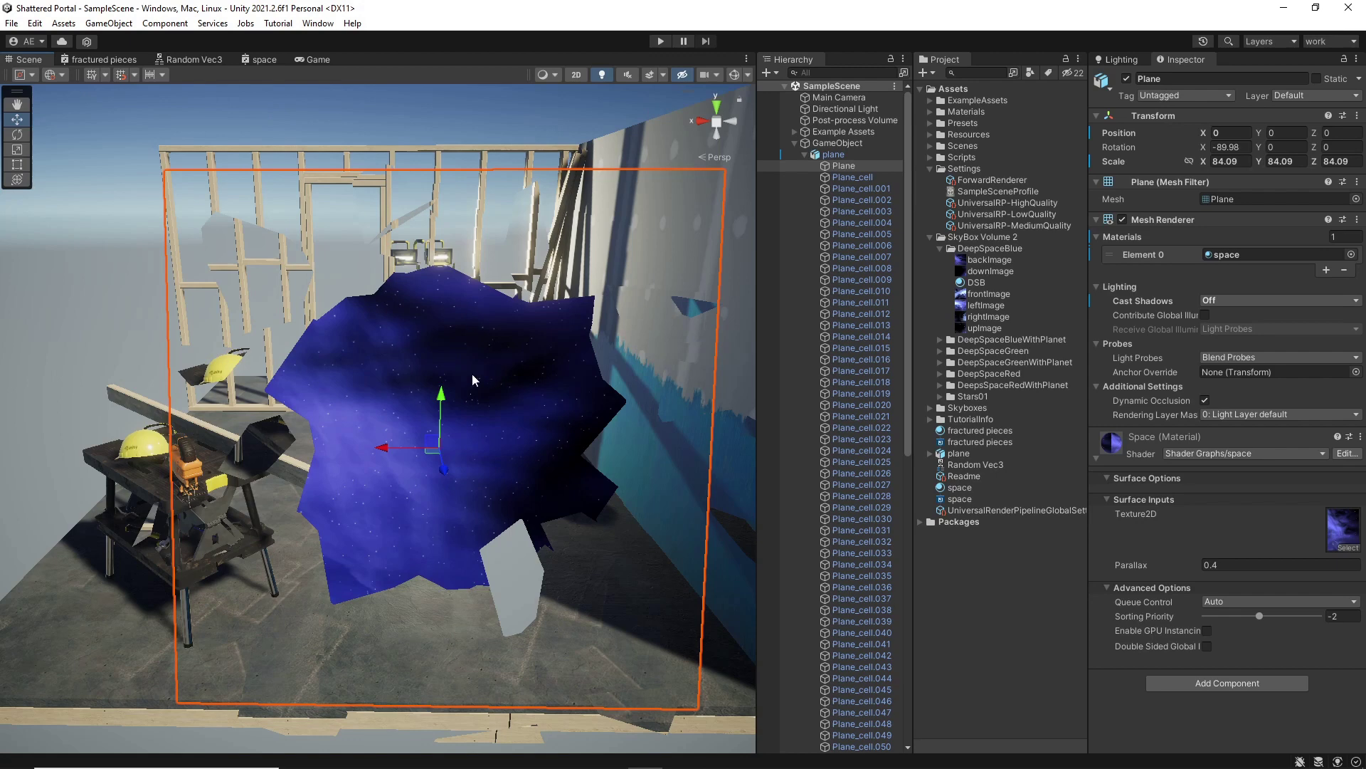
pyautogui.moveTo(463, 351); pyautogui.dragTo(514, 370, button='right')
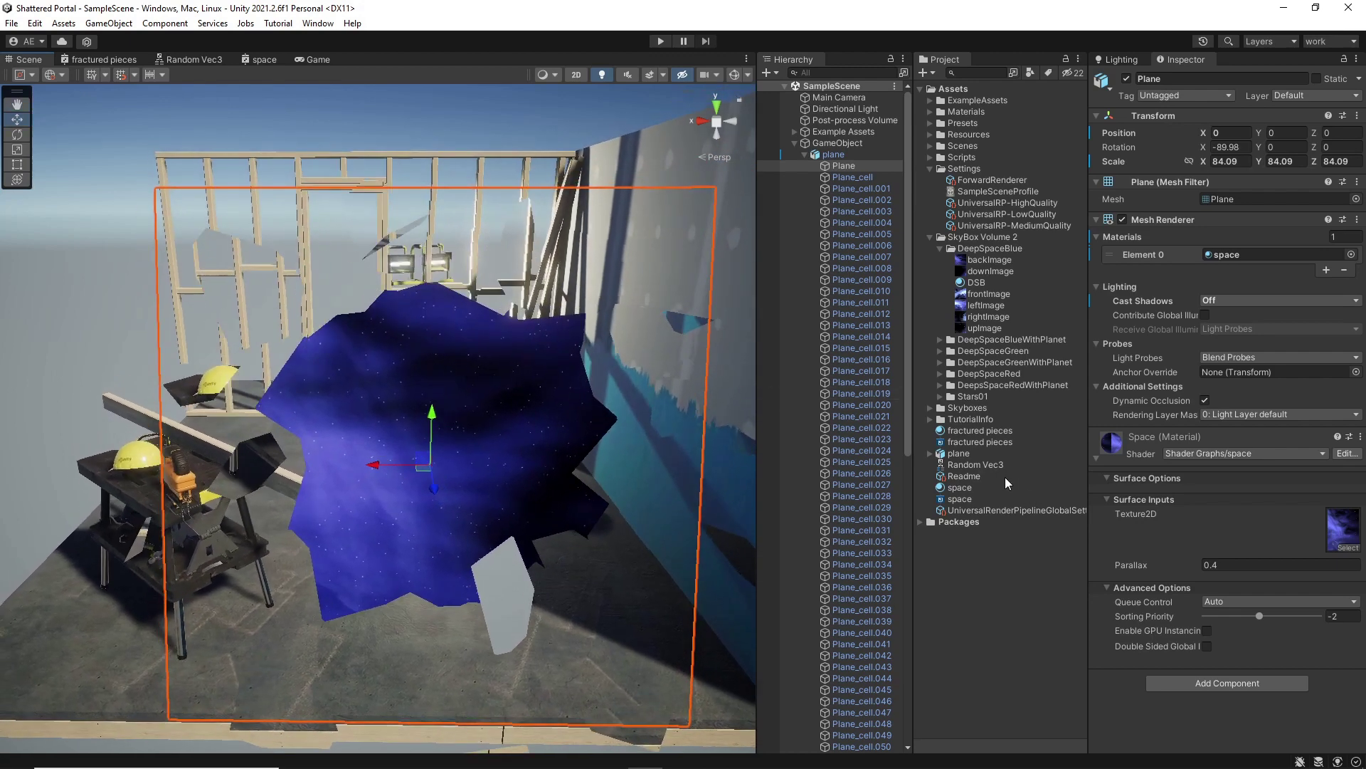
# In the space shader graph, place the Texture2D property above Add and shift the UV node left.
pyautogui.click(275, 59)
pyautogui.moveTo(413, 398); pyautogui.dragTo(550, 552, button='middle')
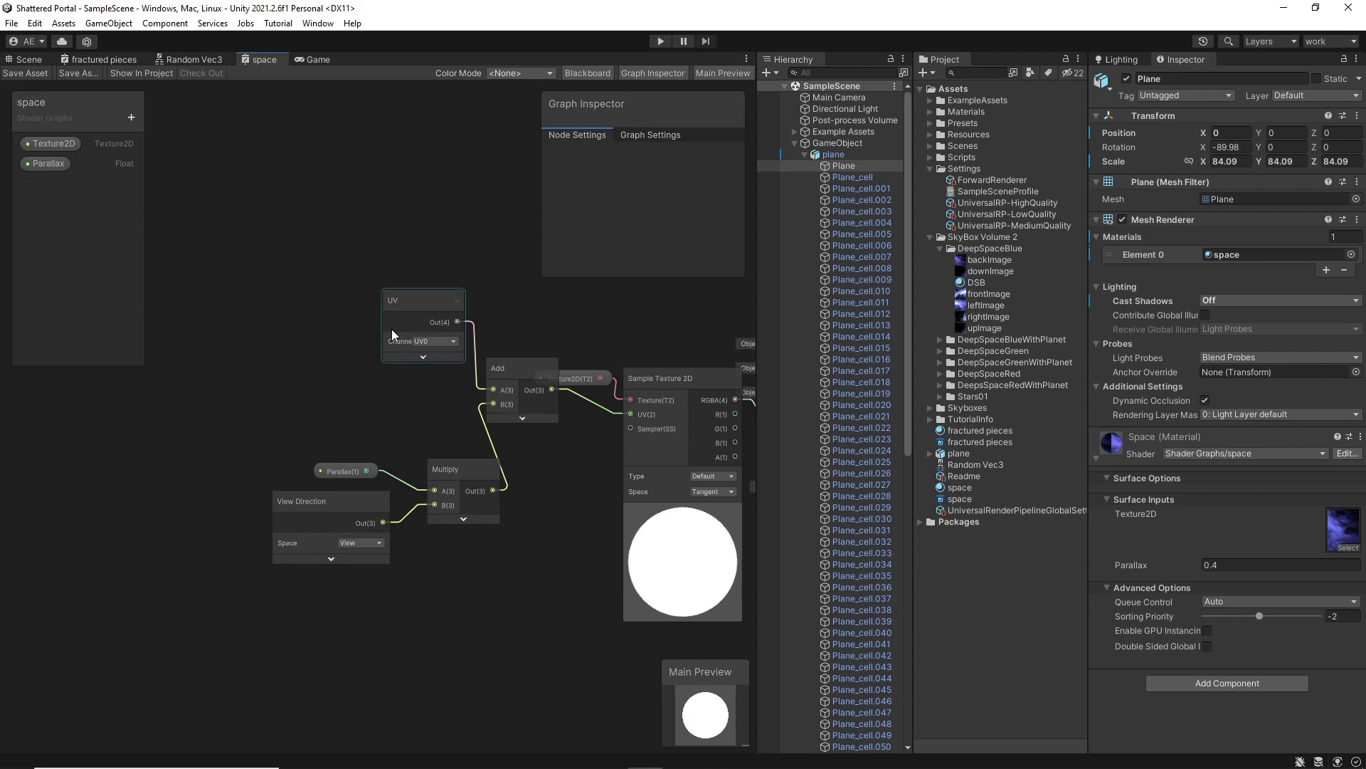
pyautogui.click(60, 142)
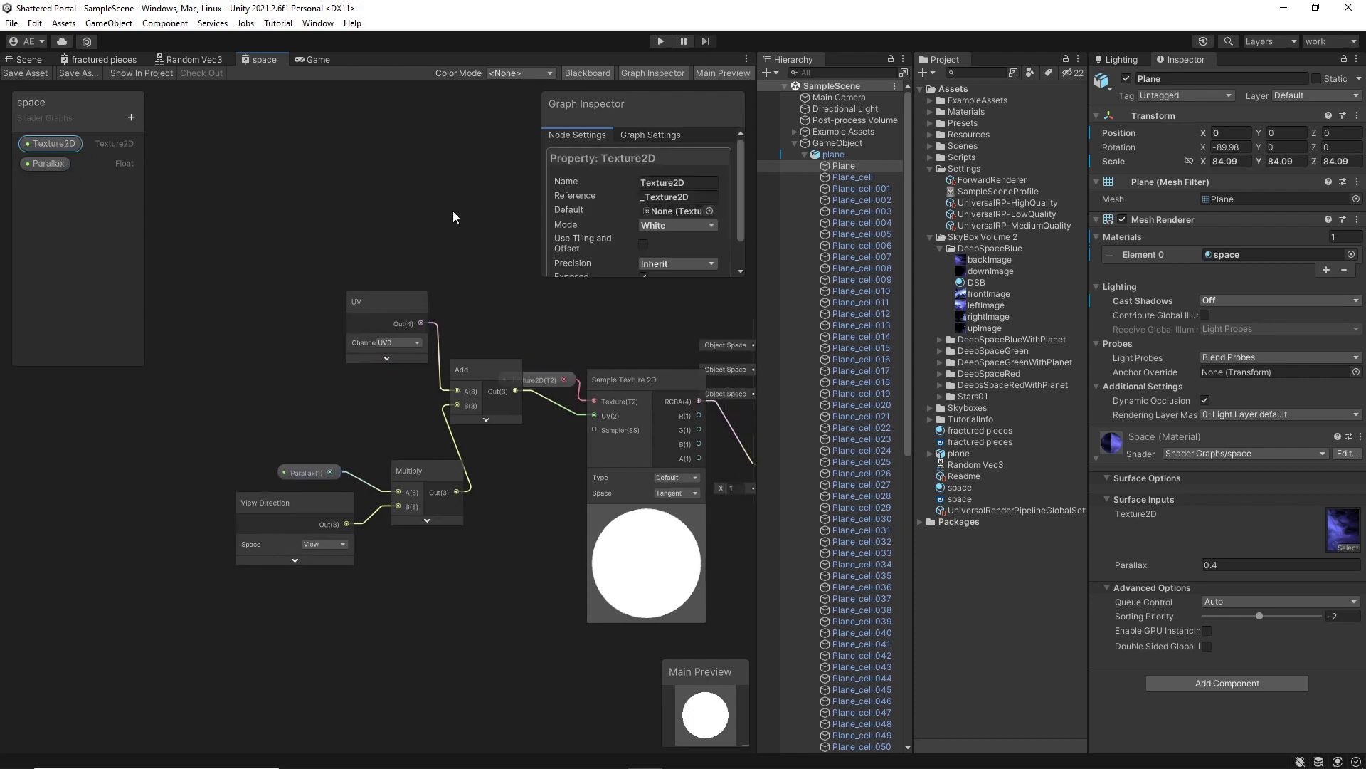
pyautogui.moveTo(396, 345); pyautogui.dragTo(395, 297)
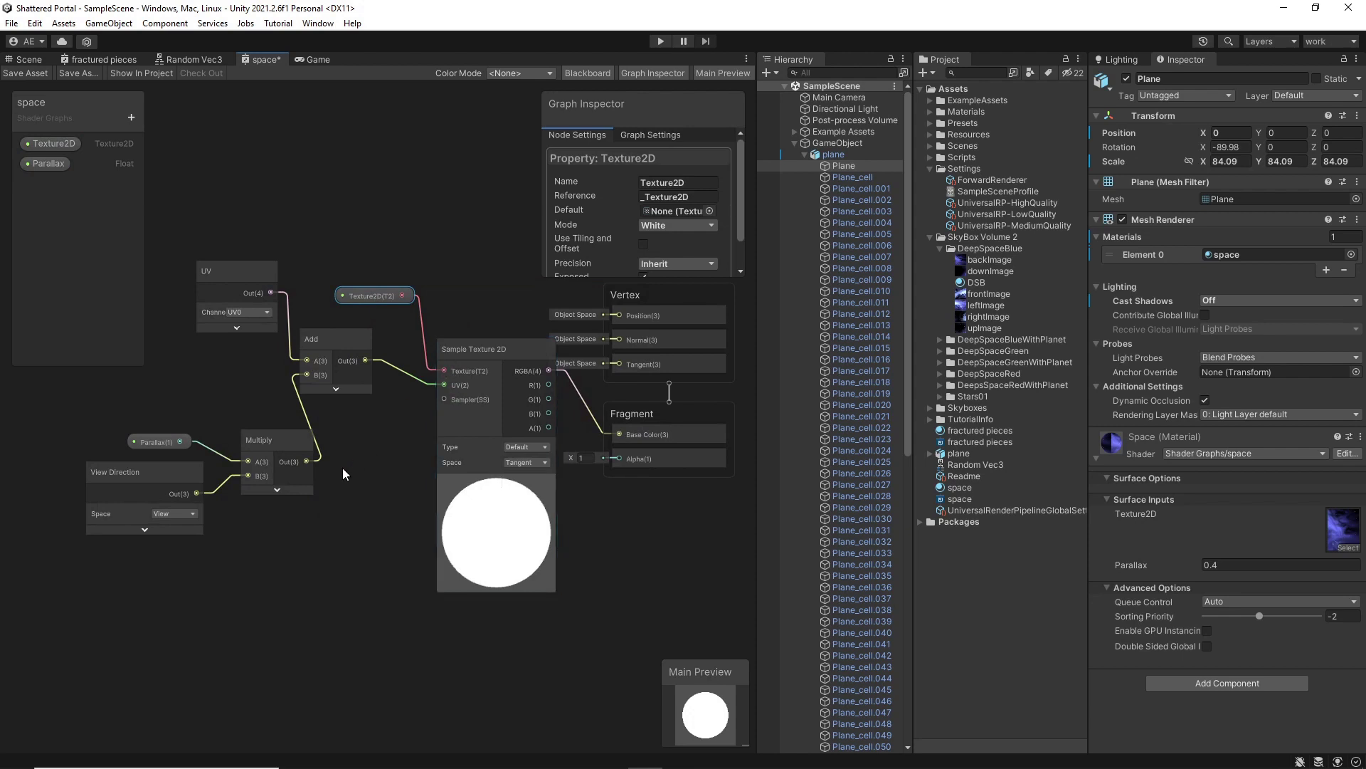
pyautogui.moveTo(343, 468); pyautogui.dragTo(370, 463, button='middle')
pyautogui.moveTo(271, 284); pyautogui.dragTo(250, 290)
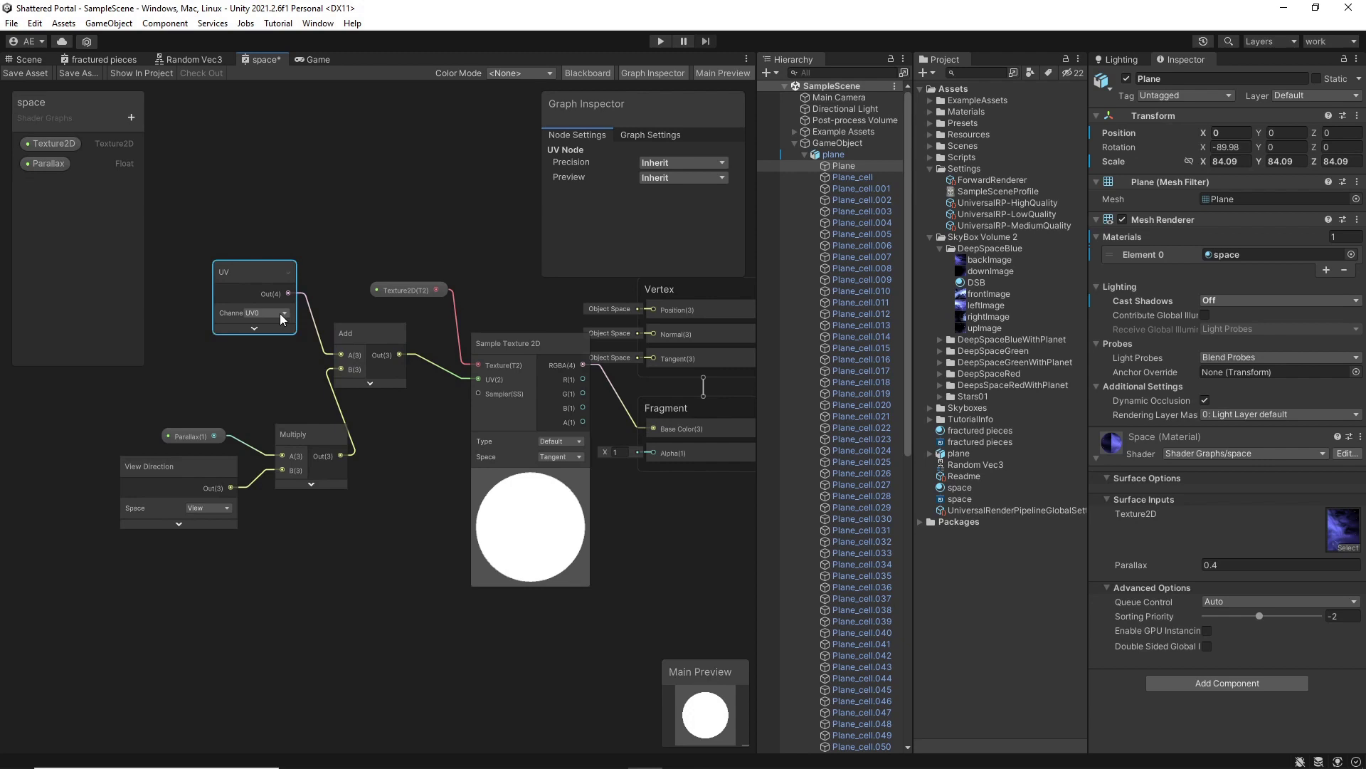
pyautogui.moveTo(514, 393); pyautogui.dragTo(384, 393, button='middle')
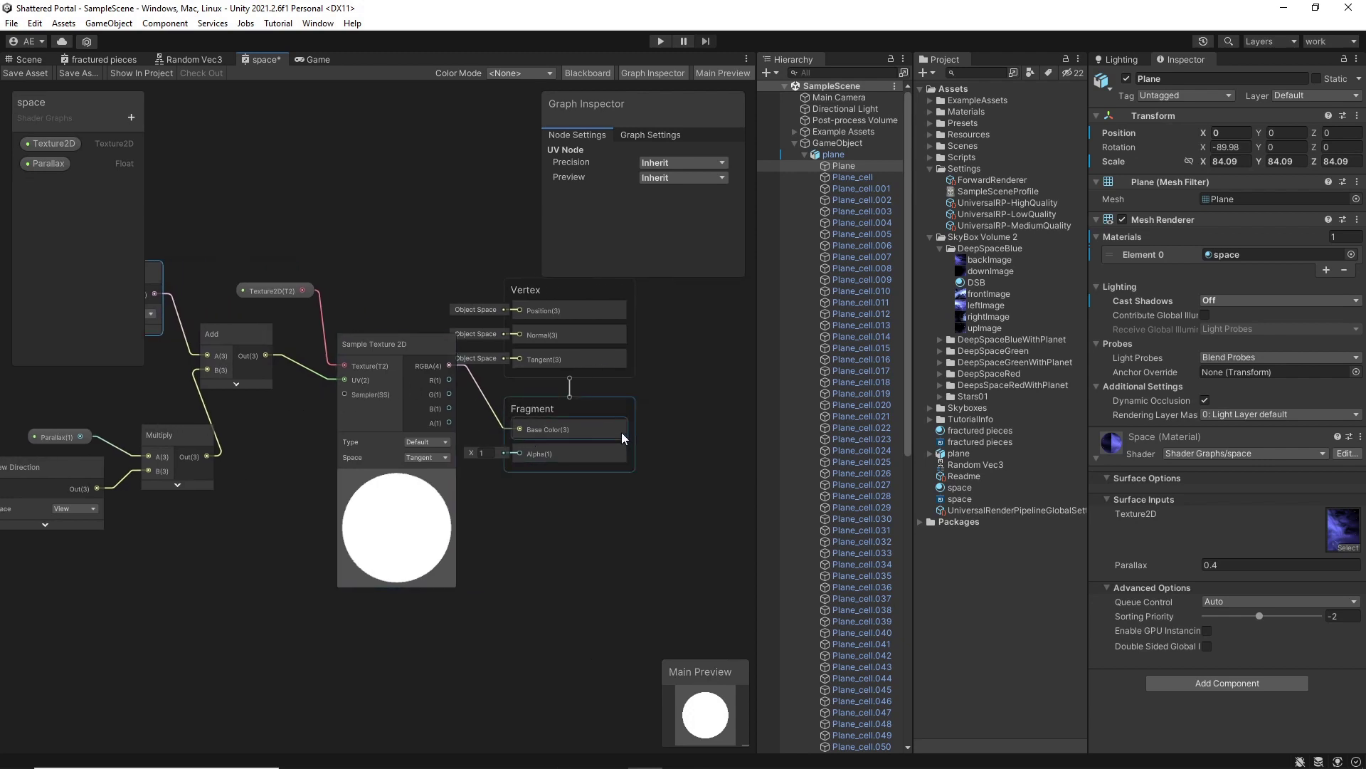
pyautogui.click(588, 400)
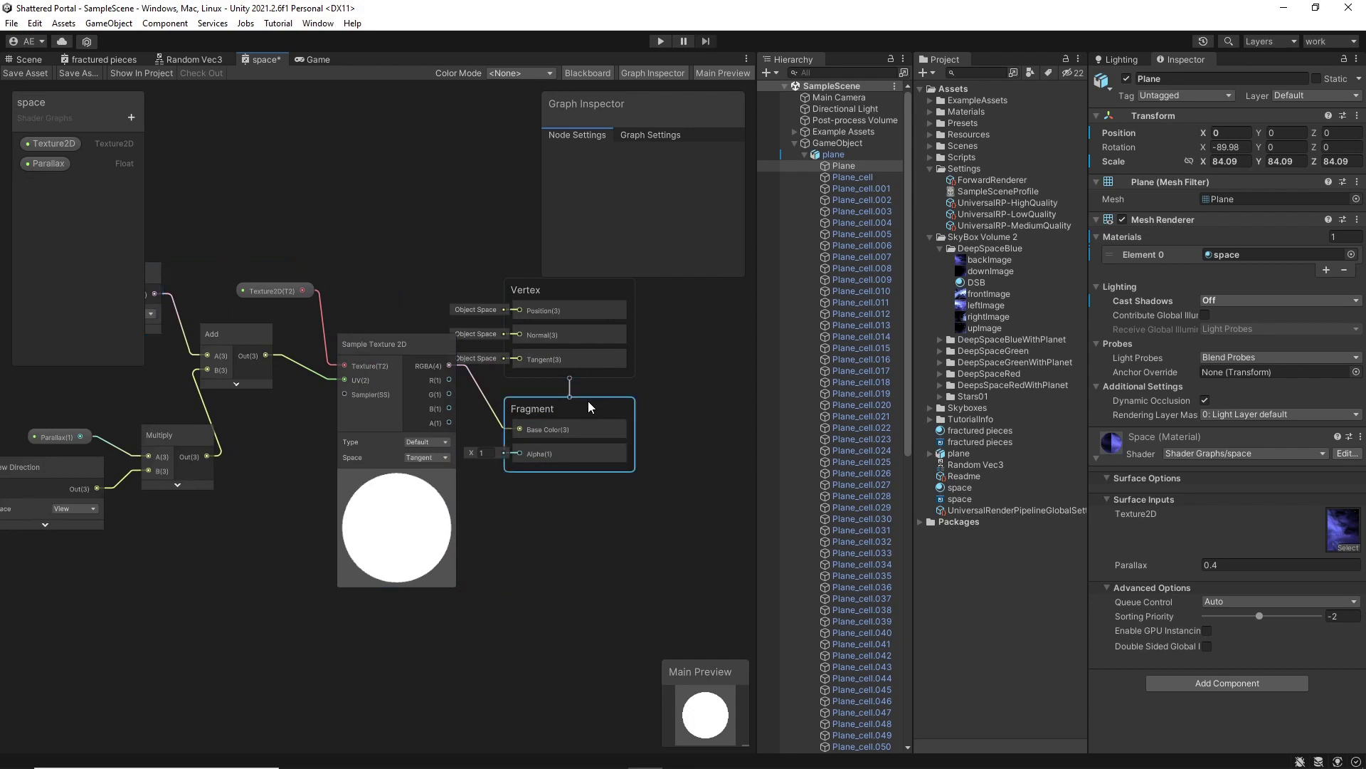
# Review the graph settings (Unlit, Transparent, Alpha) and inspect the space material's Sorting Priority -2.
pyautogui.click(652, 129)
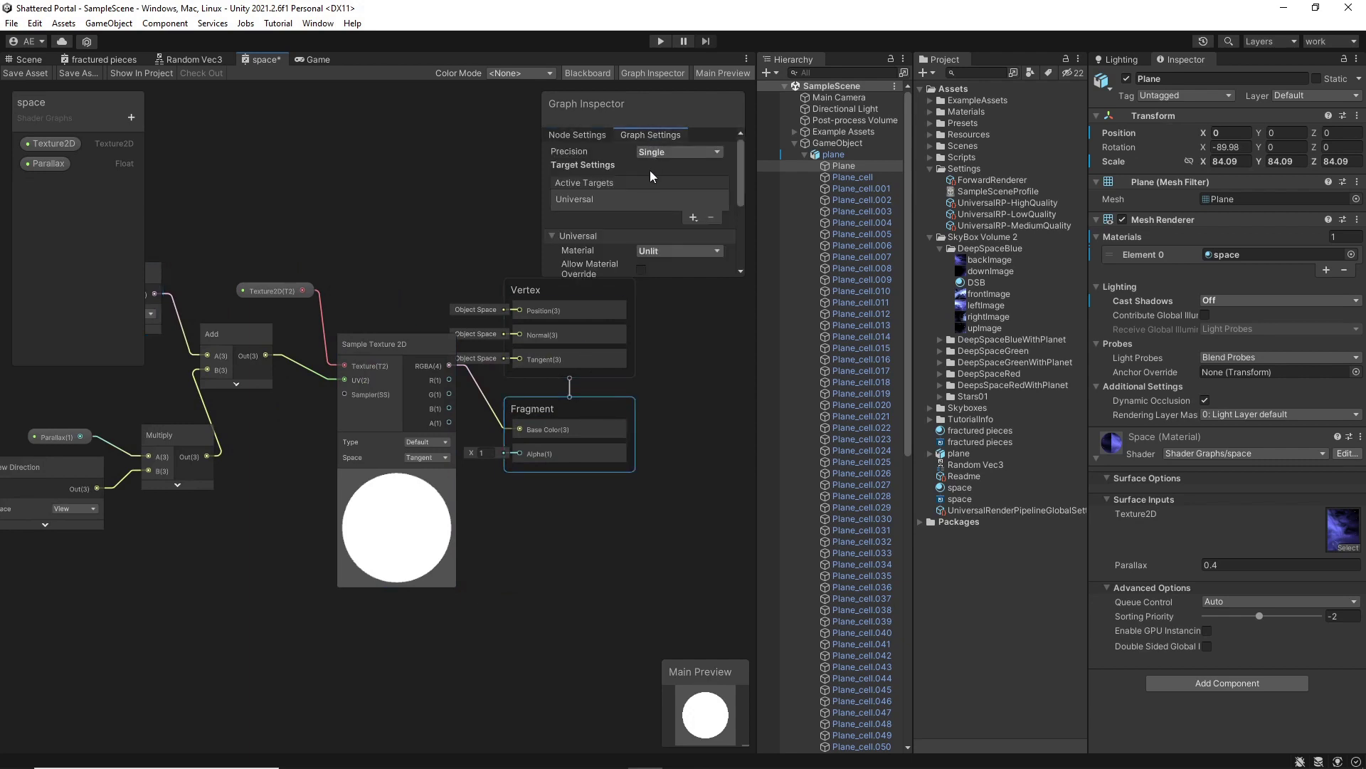
pyautogui.scroll(-3, 650, 169)
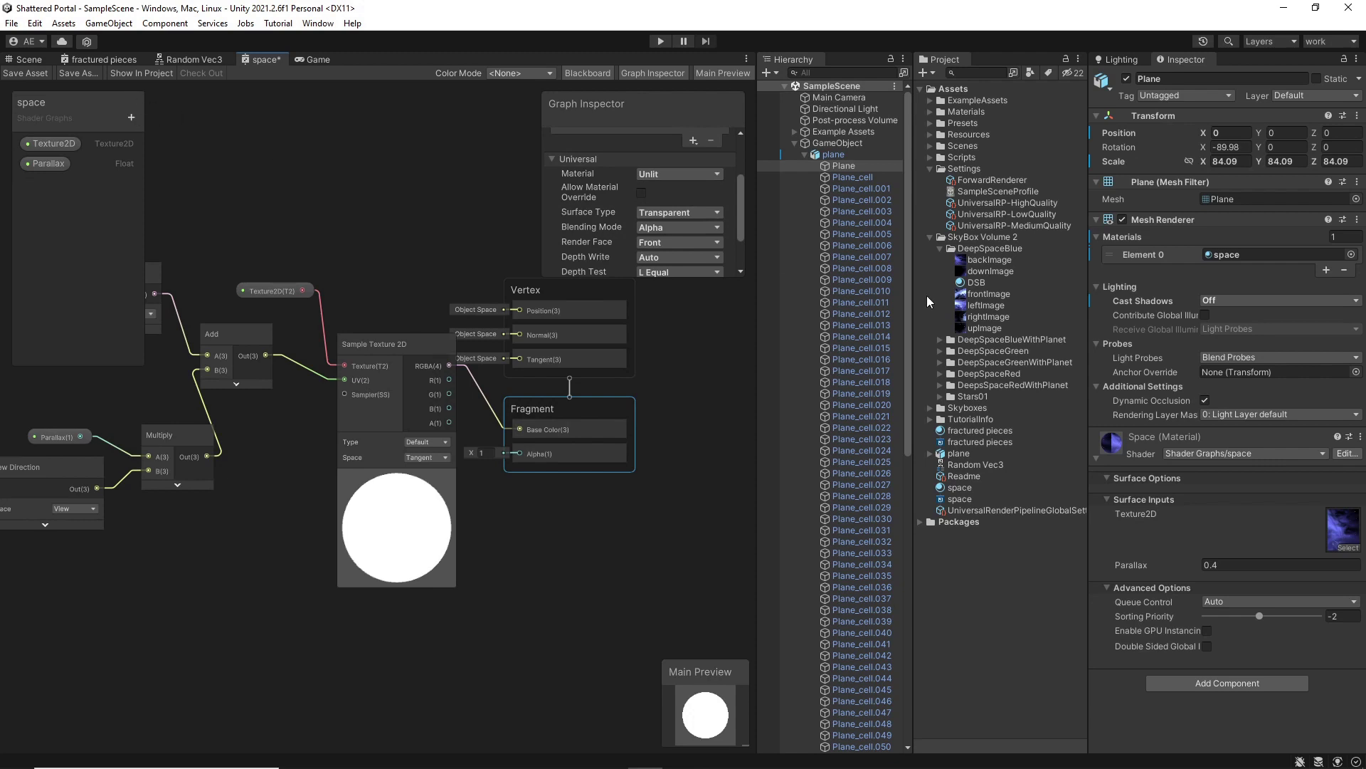
pyautogui.click(966, 488)
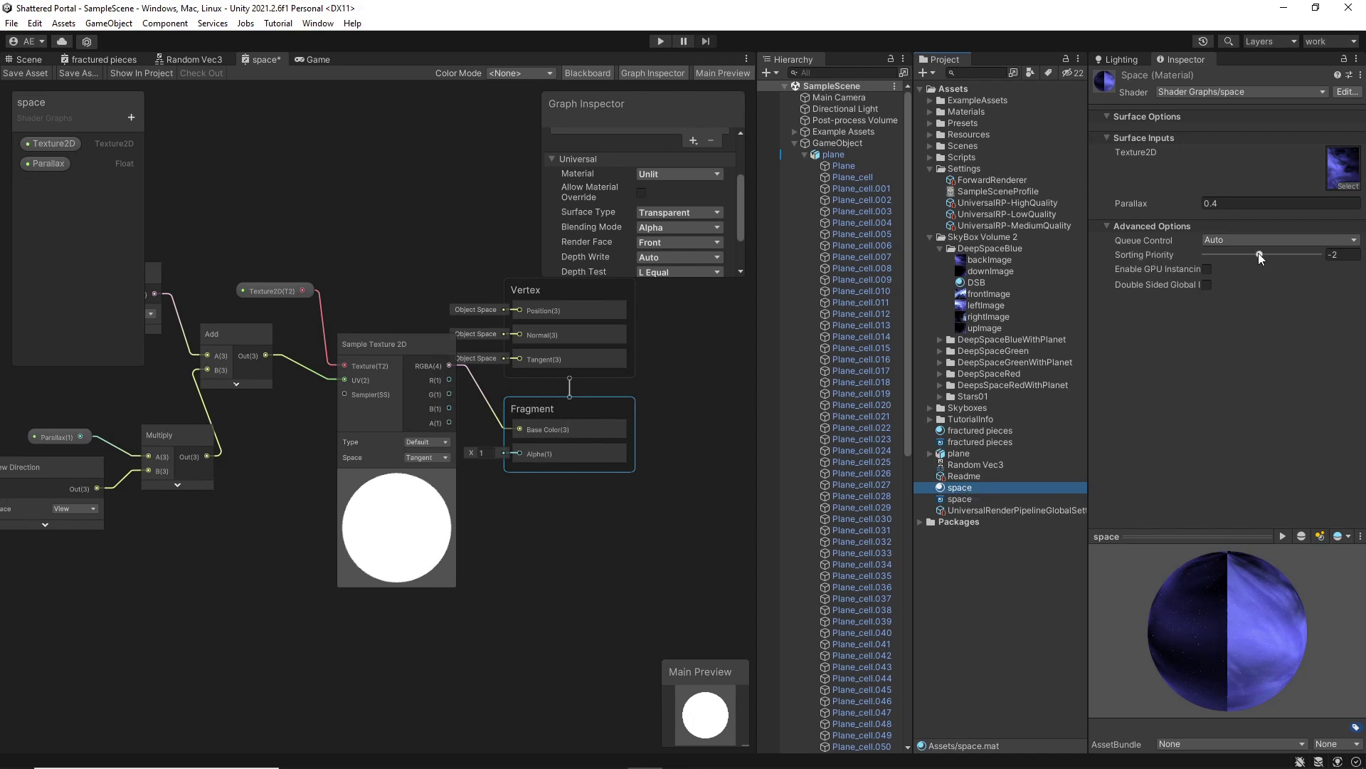
# Select the fractured pieces material, then view its graph with Center, Effect, Refraction, Position, Rotation properties.
pyautogui.click(969, 431)
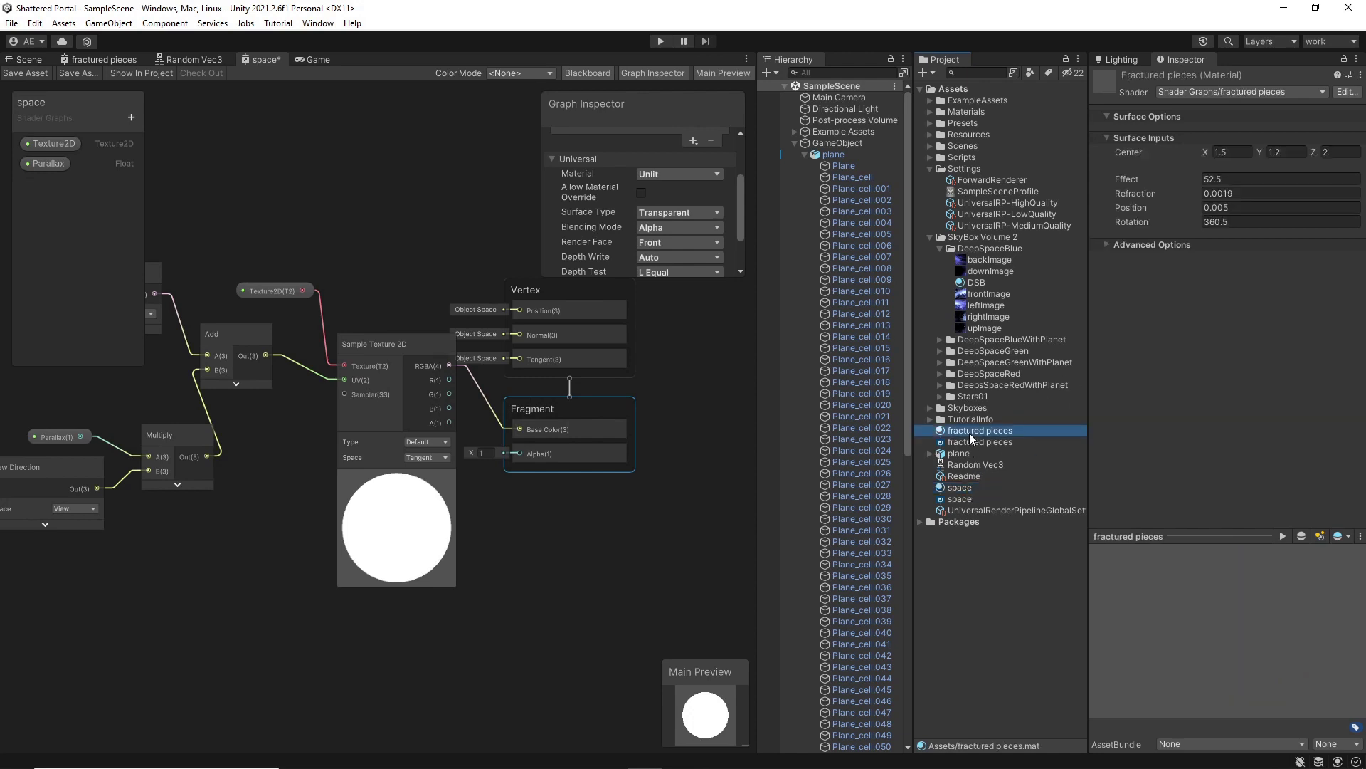
pyautogui.click(98, 61)
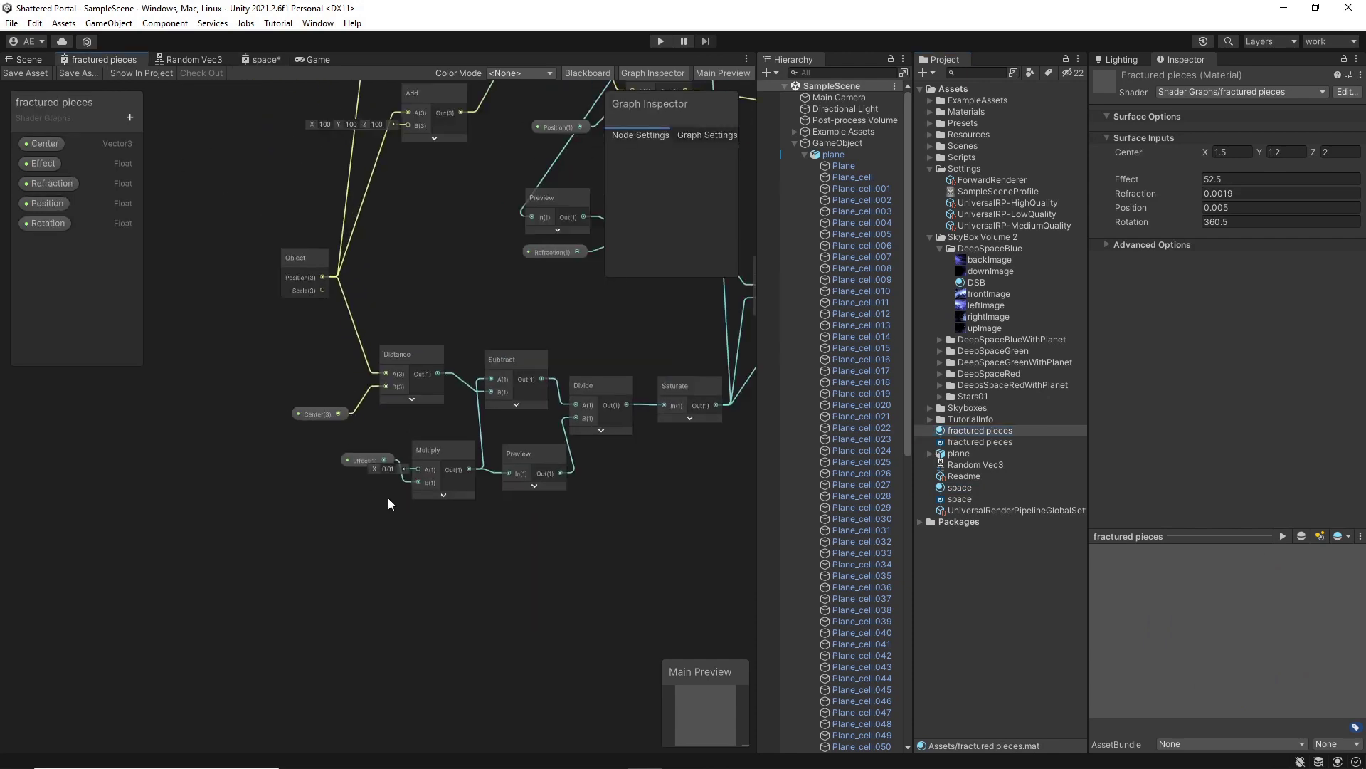
pyautogui.scroll(-10, 379, 487)
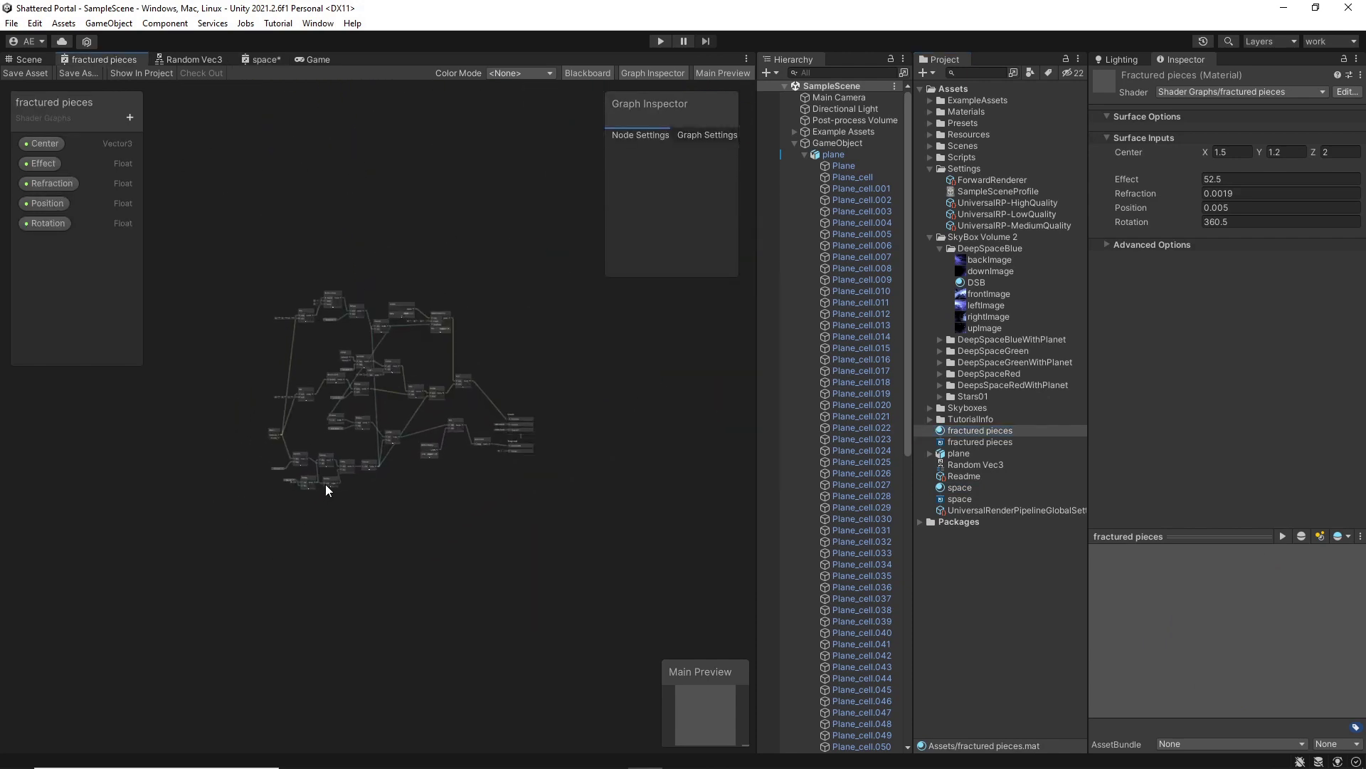
pyautogui.scroll(5, 326, 486)
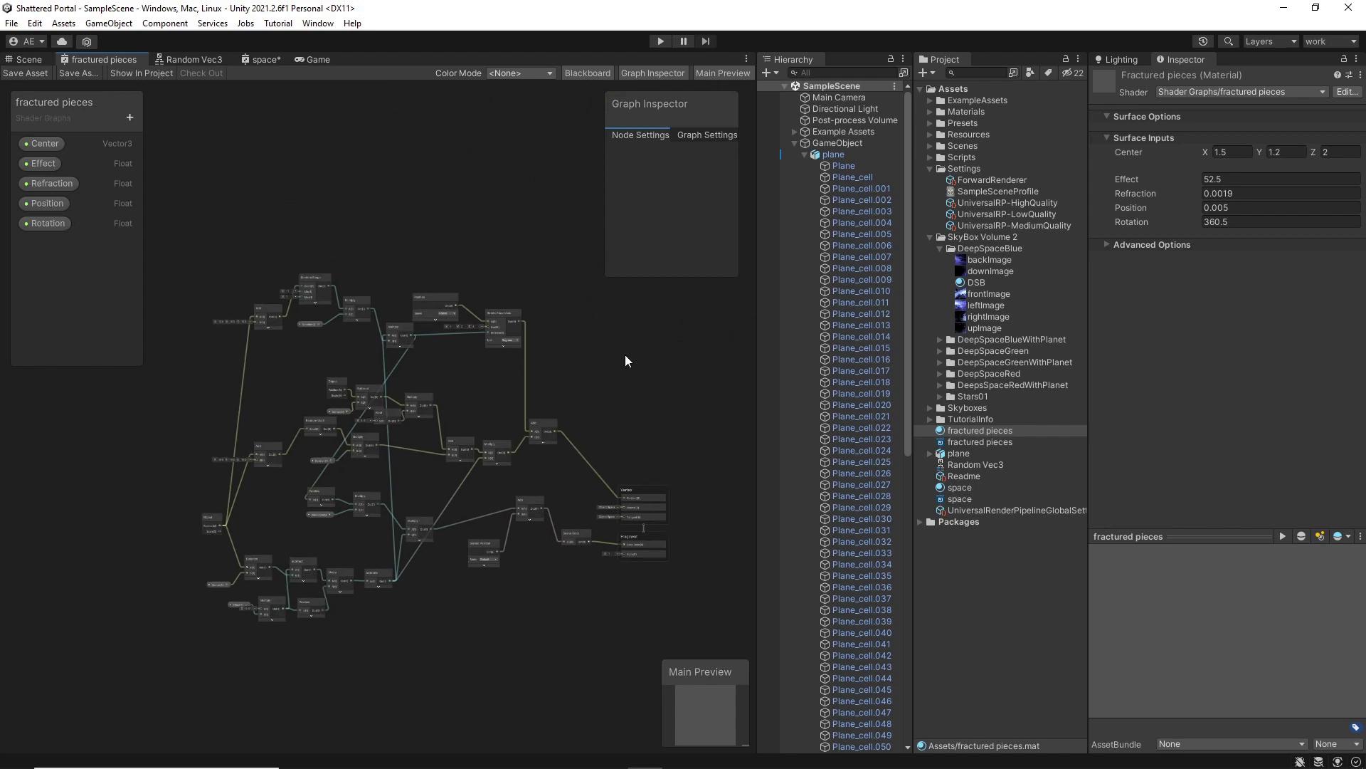
# Save the space shader graph's unsaved changes.
pyautogui.press('space')
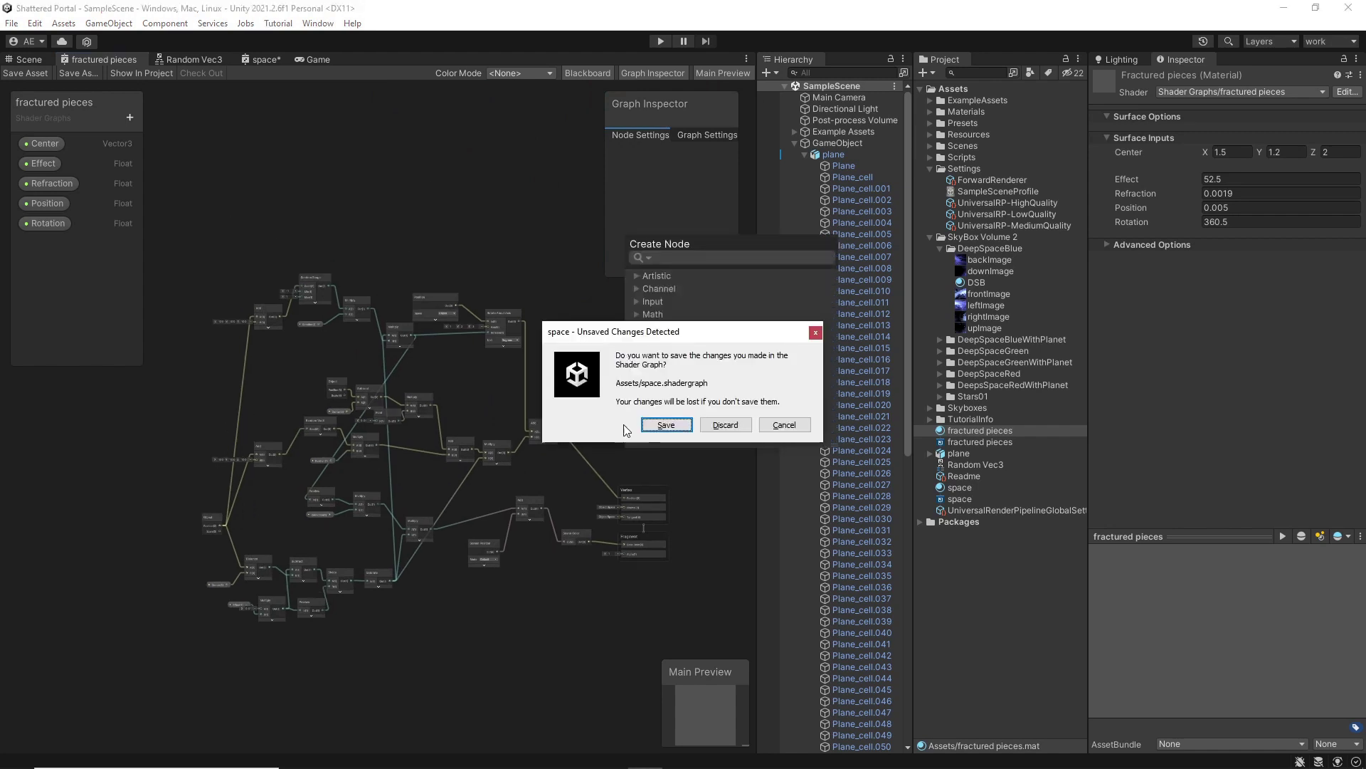
pyautogui.click(653, 426)
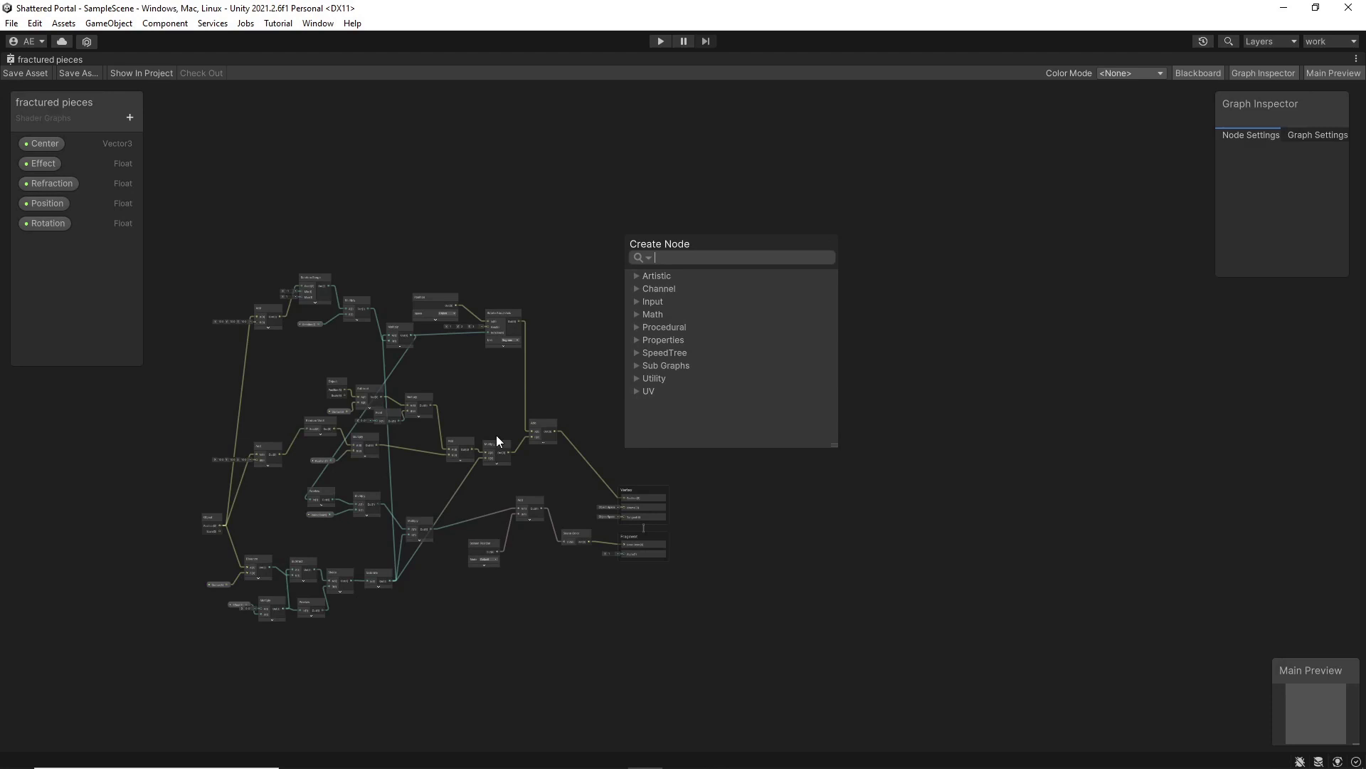
pyautogui.scroll(-2, 532, 317)
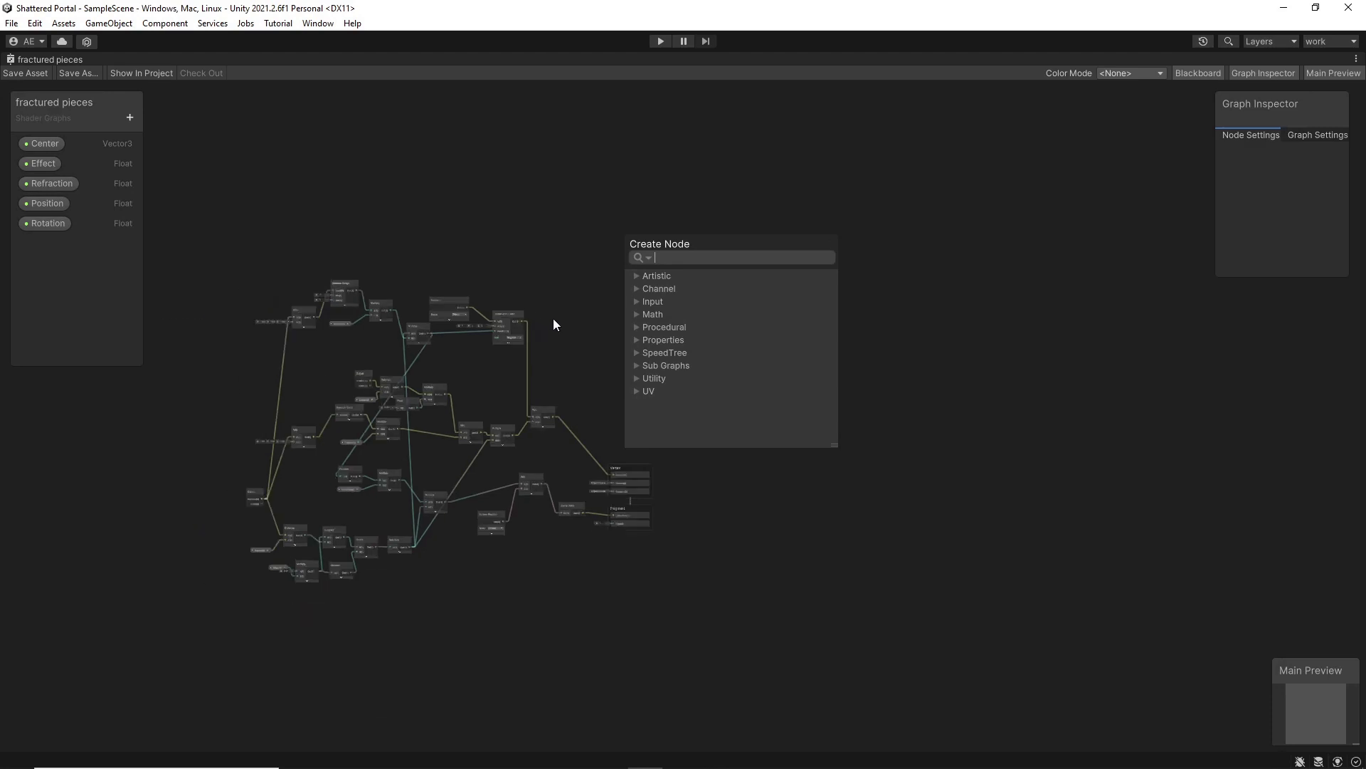
# Add a Channel Mixer node from Artistic > Adjustment, then delete it again.
pyautogui.click(664, 283)
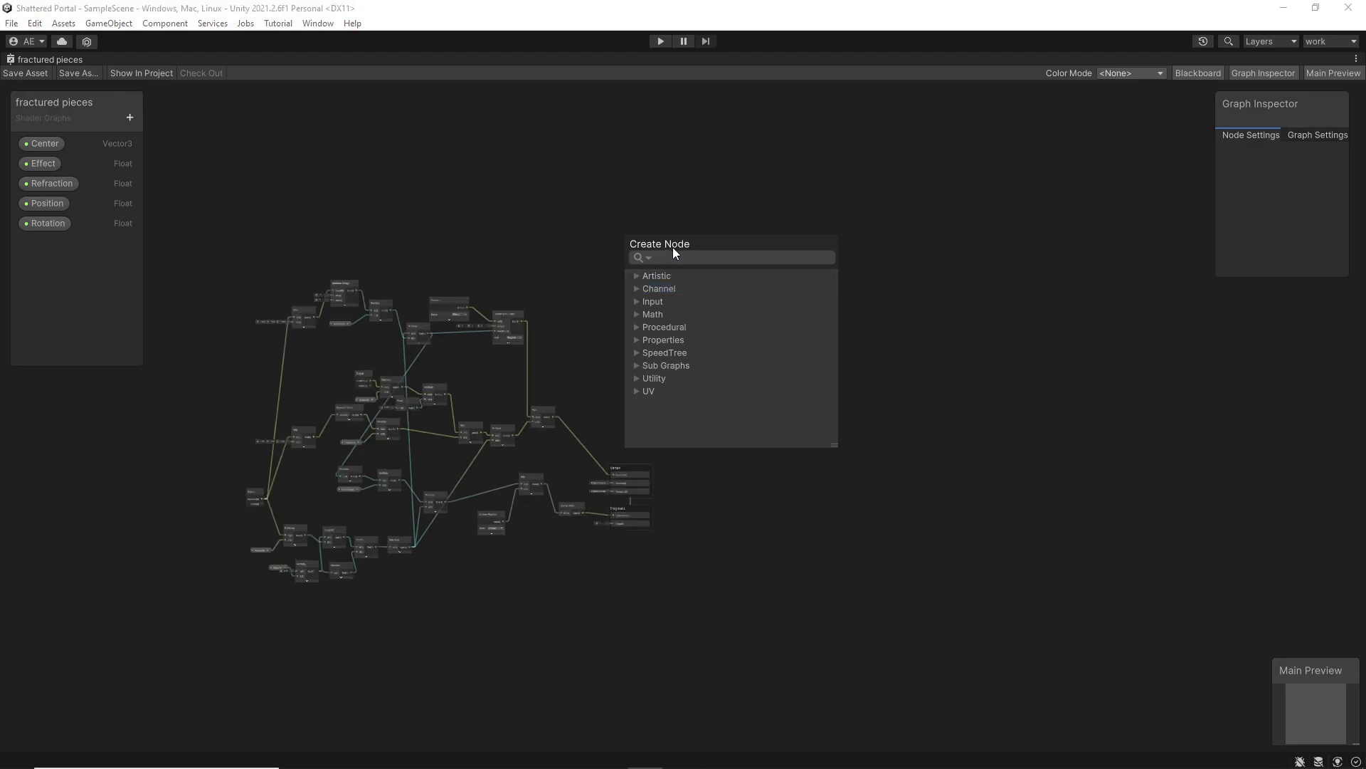
pyautogui.click(641, 275)
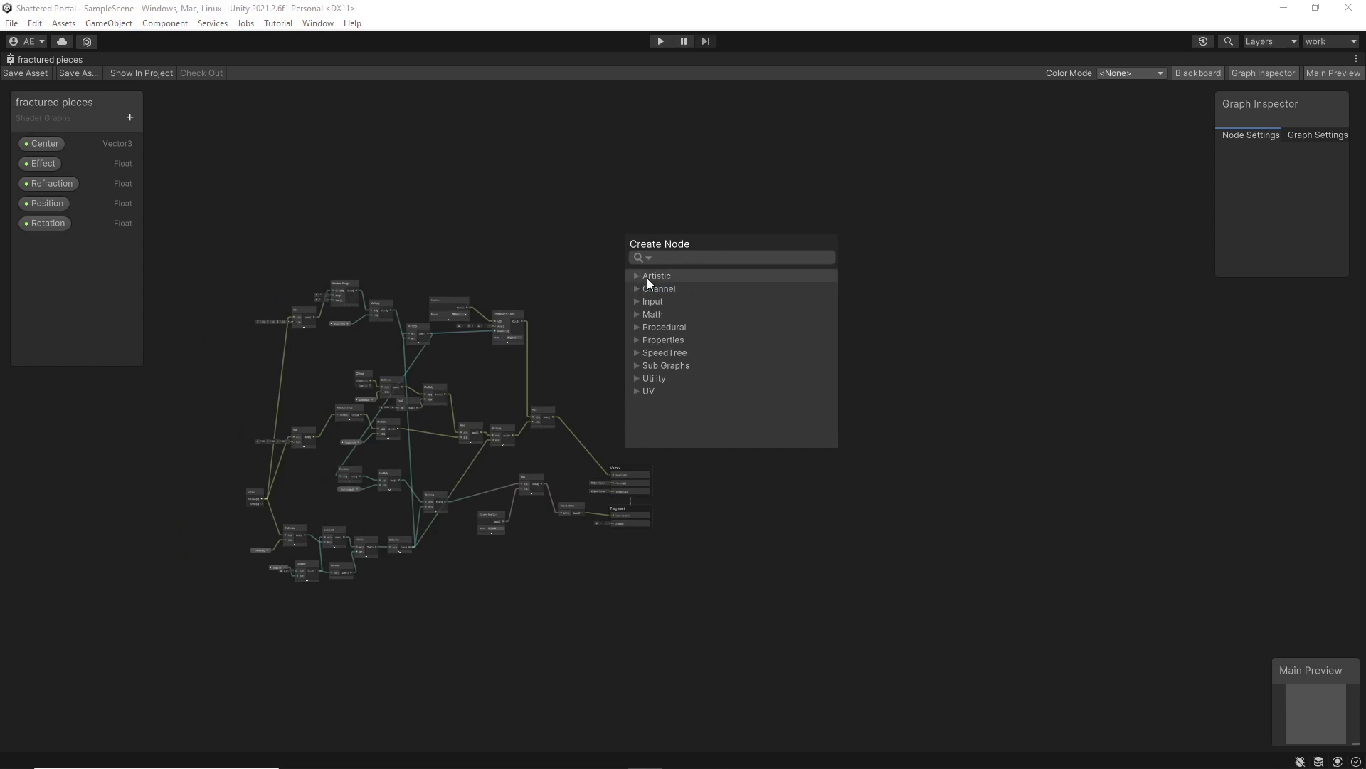
pyautogui.click(638, 278)
pyautogui.click(652, 289)
pyautogui.click(663, 299)
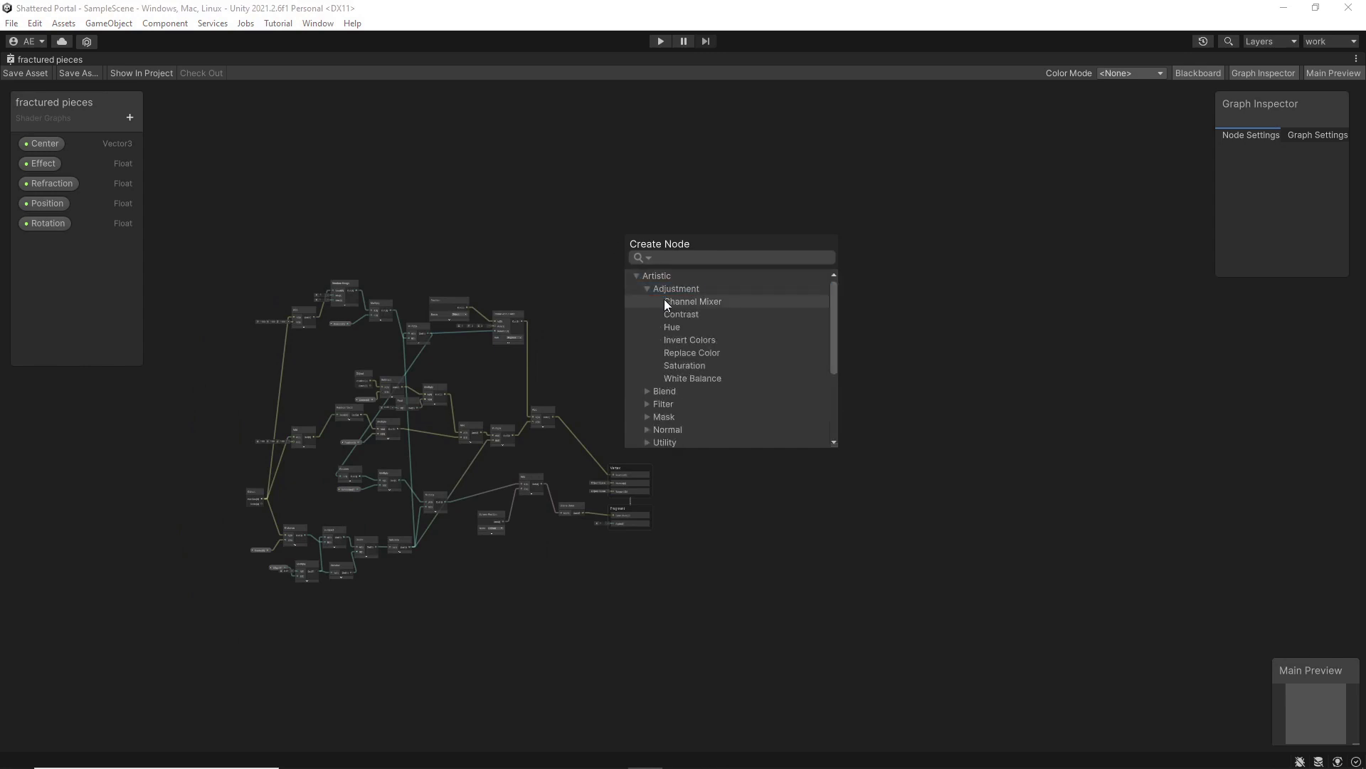
pyautogui.doubleClick(664, 299)
pyautogui.click(652, 378)
pyautogui.moveTo(652, 377); pyautogui.dragTo(672, 365)
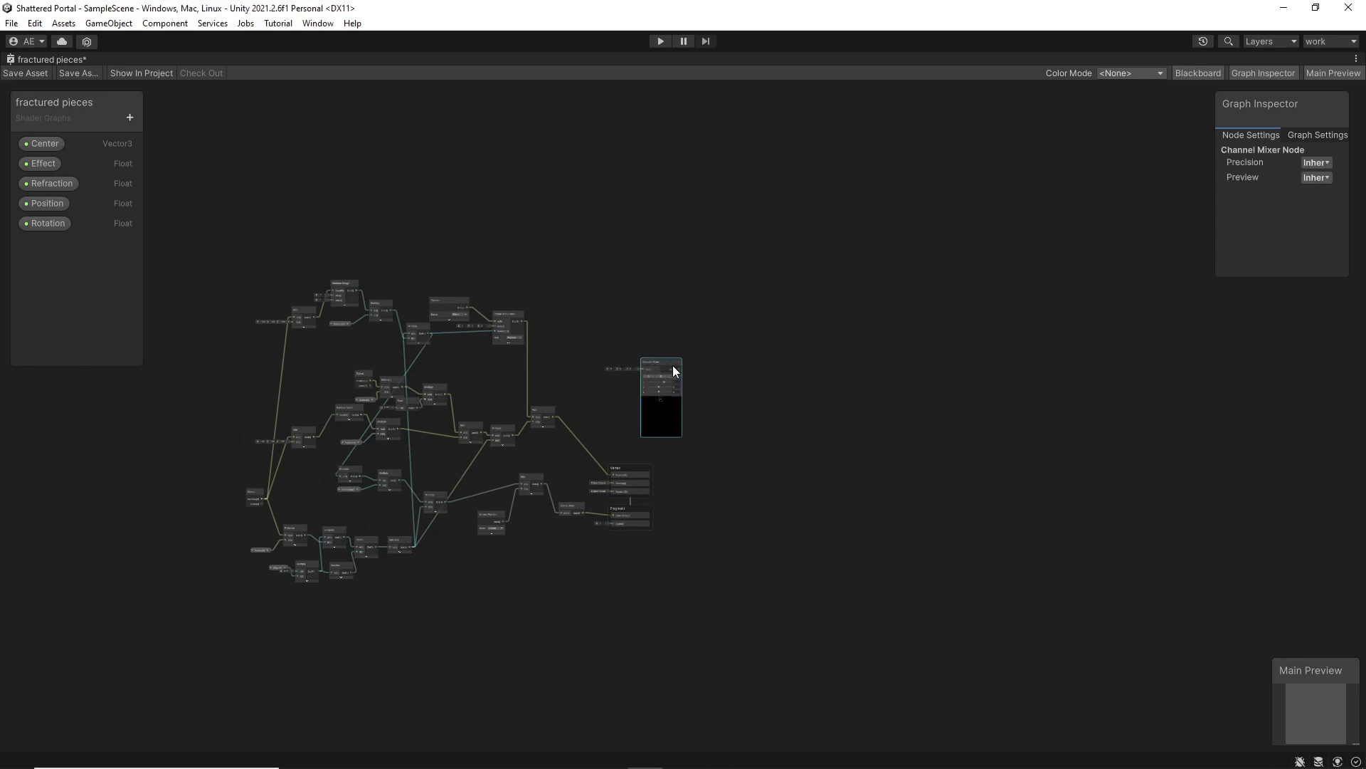
pyautogui.press('Delete')
# Line up the Object, Center and Saturate nodes in the Subtract-Divide-Saturate distance chain.
pyautogui.scroll(8, 372, 391)
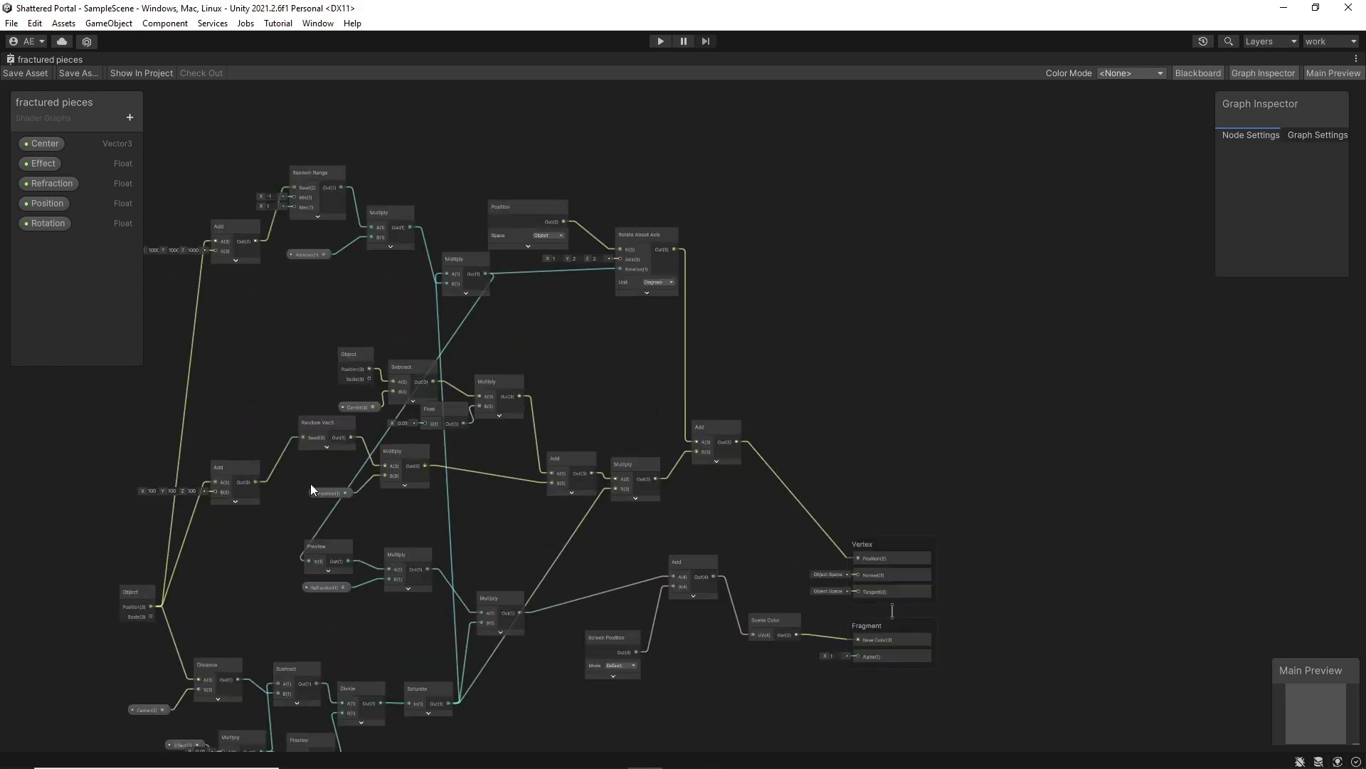
pyautogui.moveTo(456, 415); pyautogui.dragTo(466, 409, button='middle')
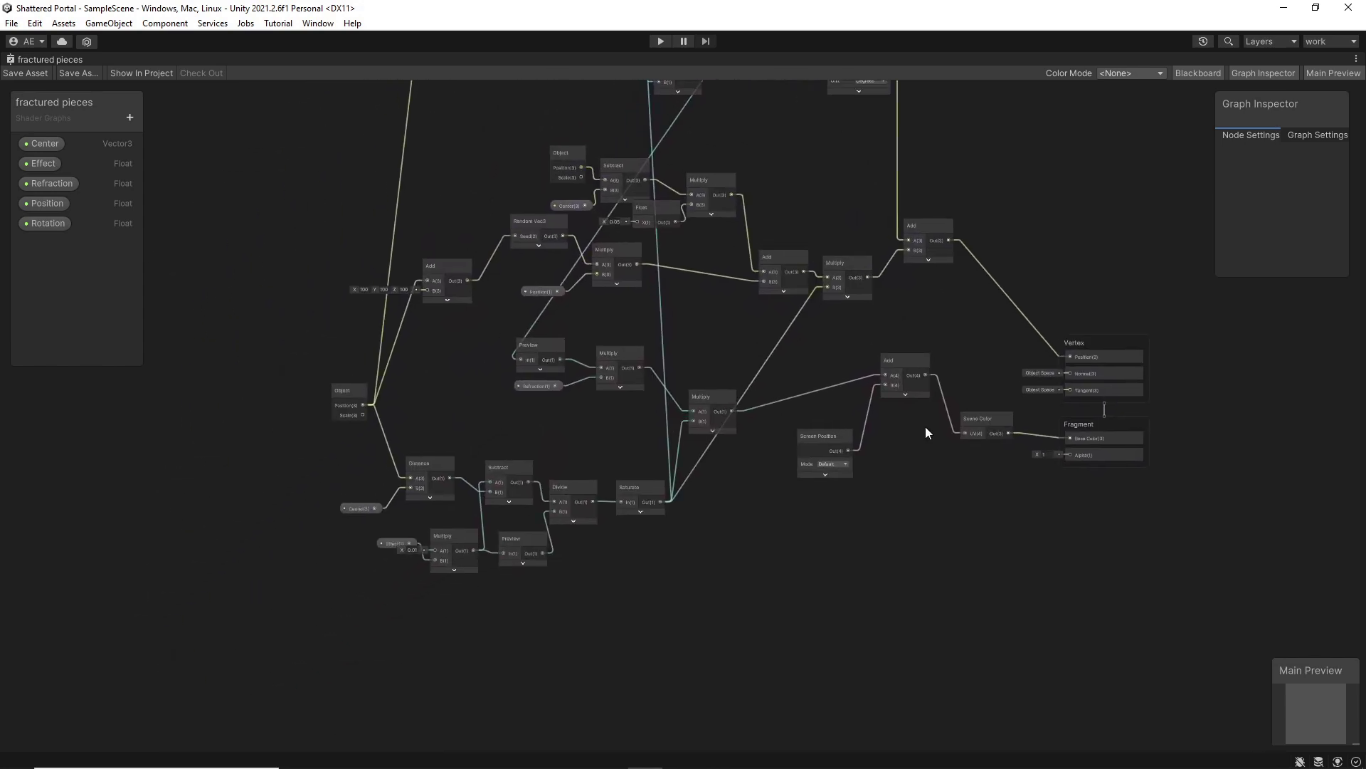
pyautogui.scroll(2, 953, 499)
pyautogui.moveTo(825, 545); pyautogui.dragTo(985, 519, button='middle')
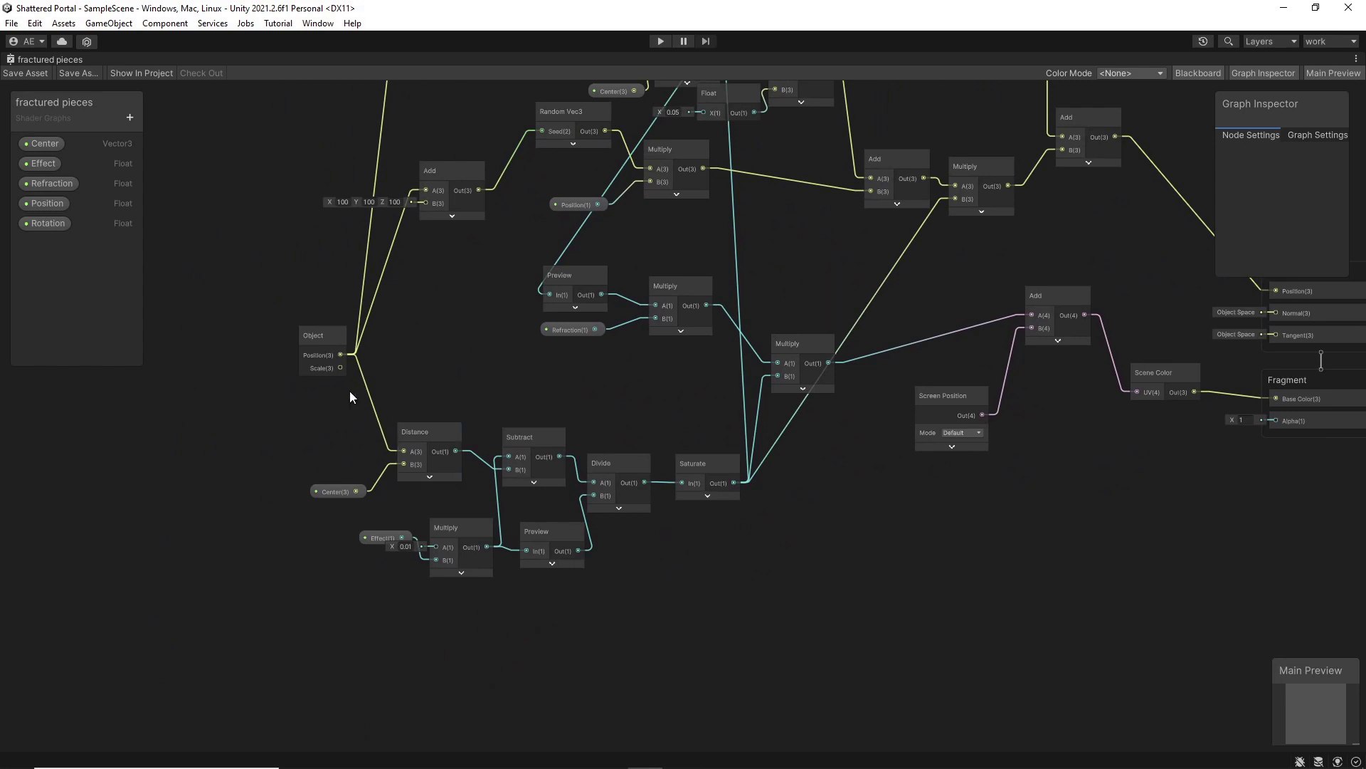
pyautogui.moveTo(320, 364); pyautogui.dragTo(304, 435)
pyautogui.moveTo(239, 399); pyautogui.dragTo(834, 583)
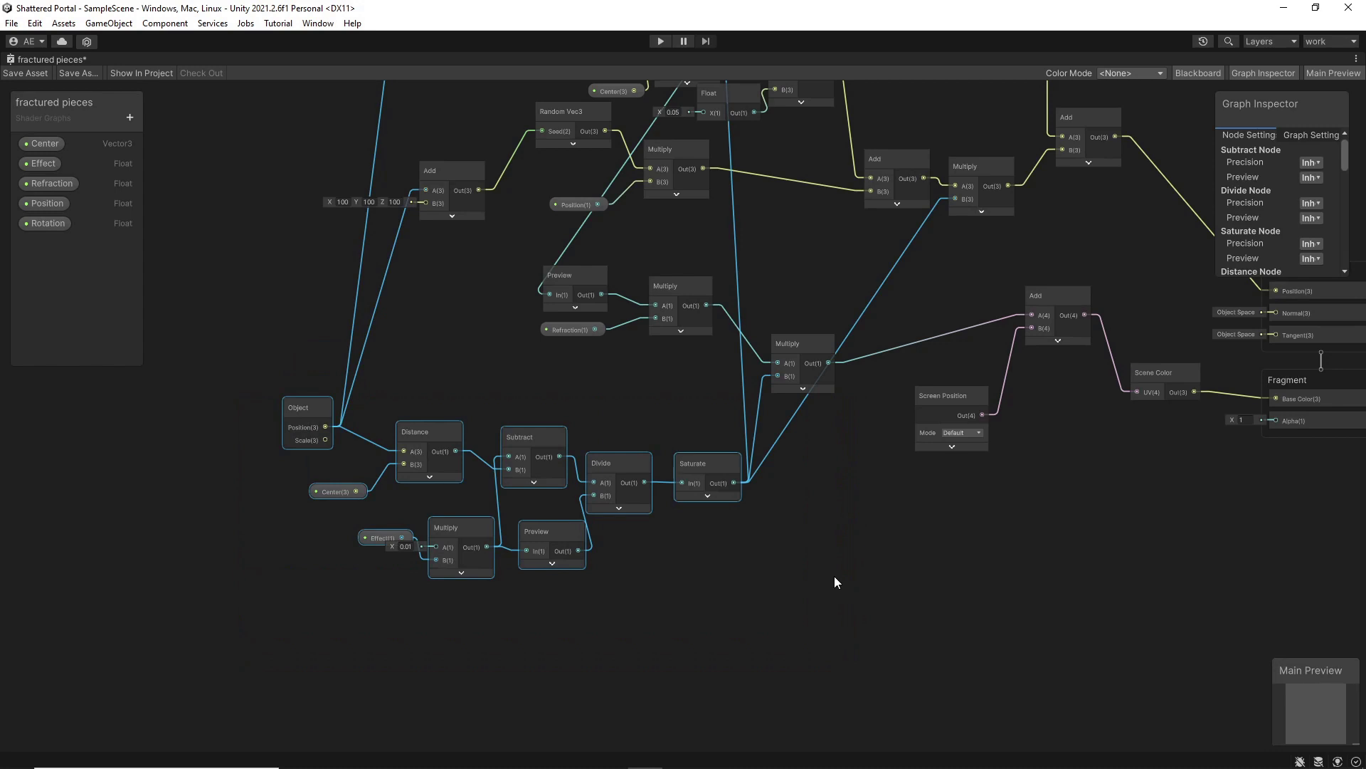
pyautogui.moveTo(350, 491); pyautogui.dragTo(325, 496)
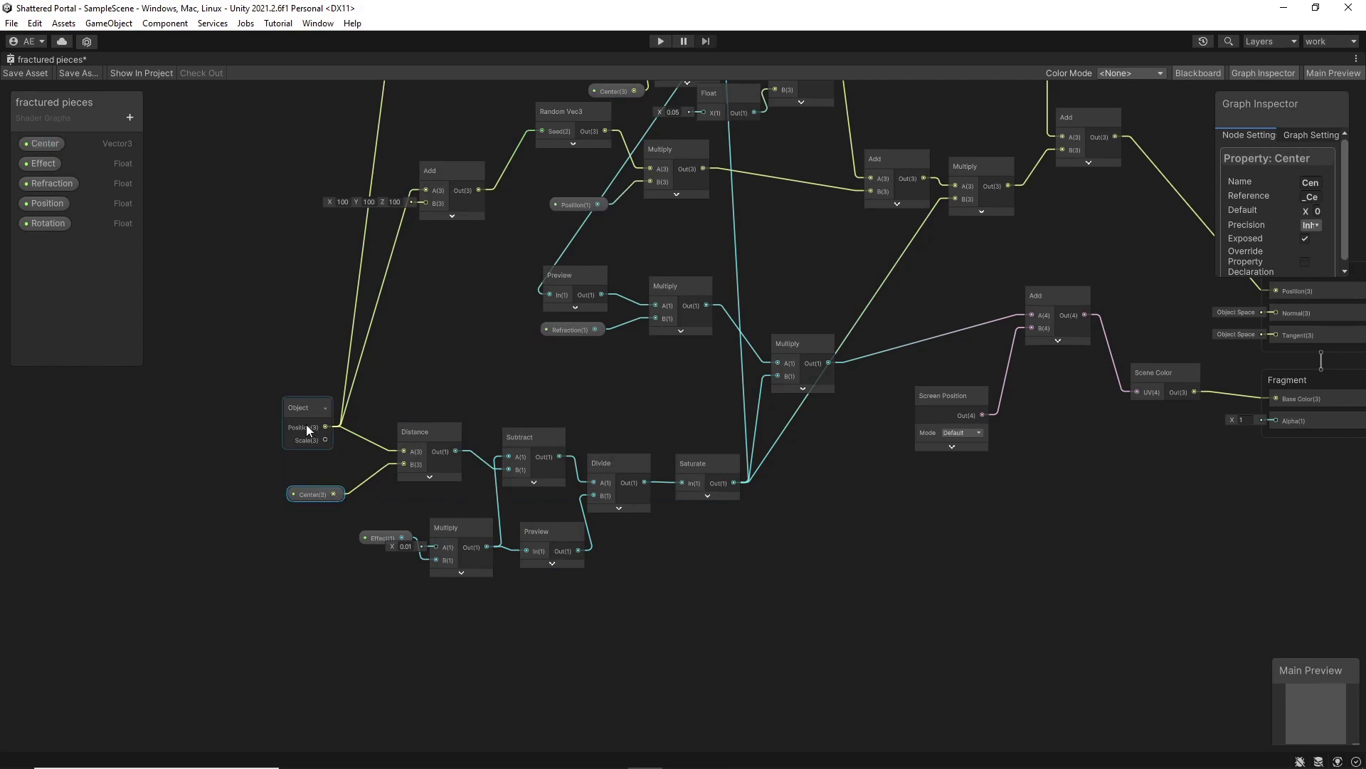
pyautogui.moveTo(309, 422); pyautogui.dragTo(310, 428)
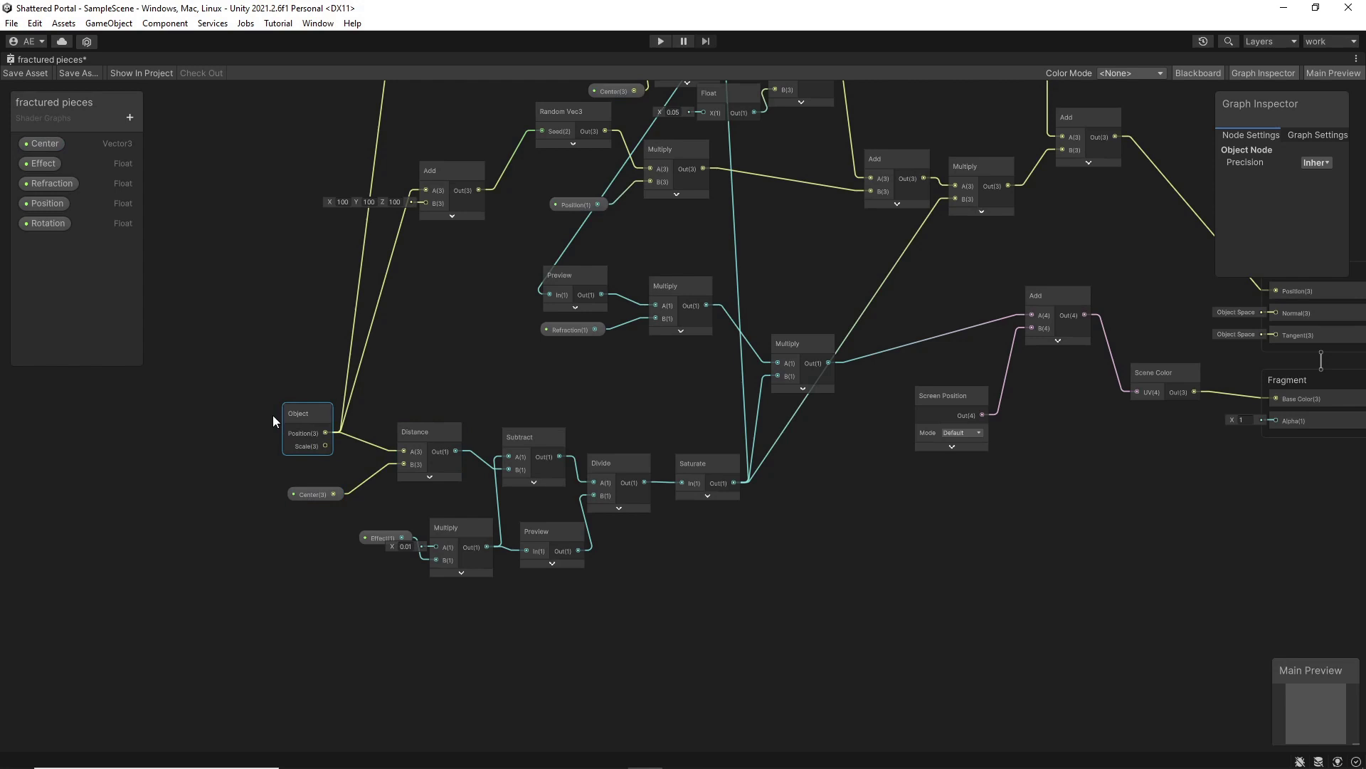
pyautogui.moveTo(430, 477); pyautogui.dragTo(382, 446, button='middle')
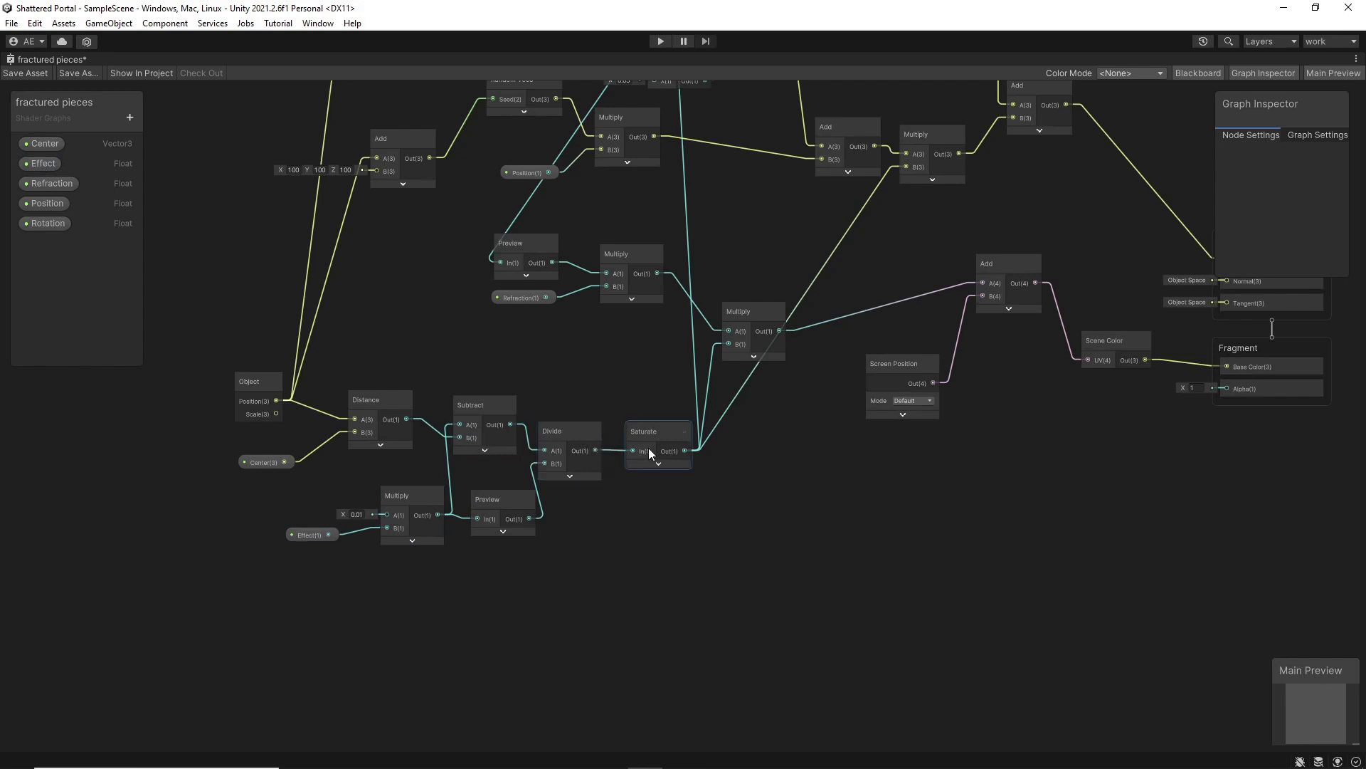
pyautogui.moveTo(655, 446); pyautogui.dragTo(644, 435)
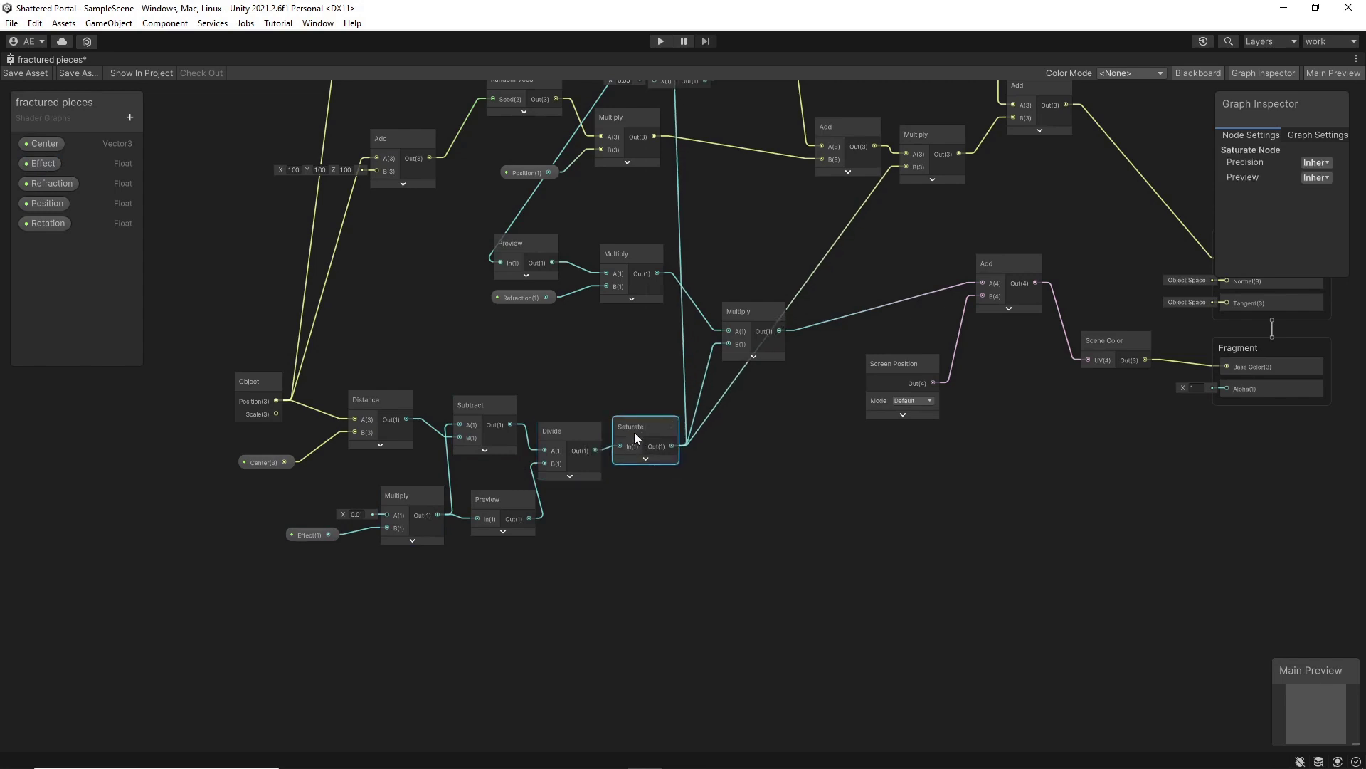
pyautogui.moveTo(648, 434); pyautogui.dragTo(639, 473, button='middle')
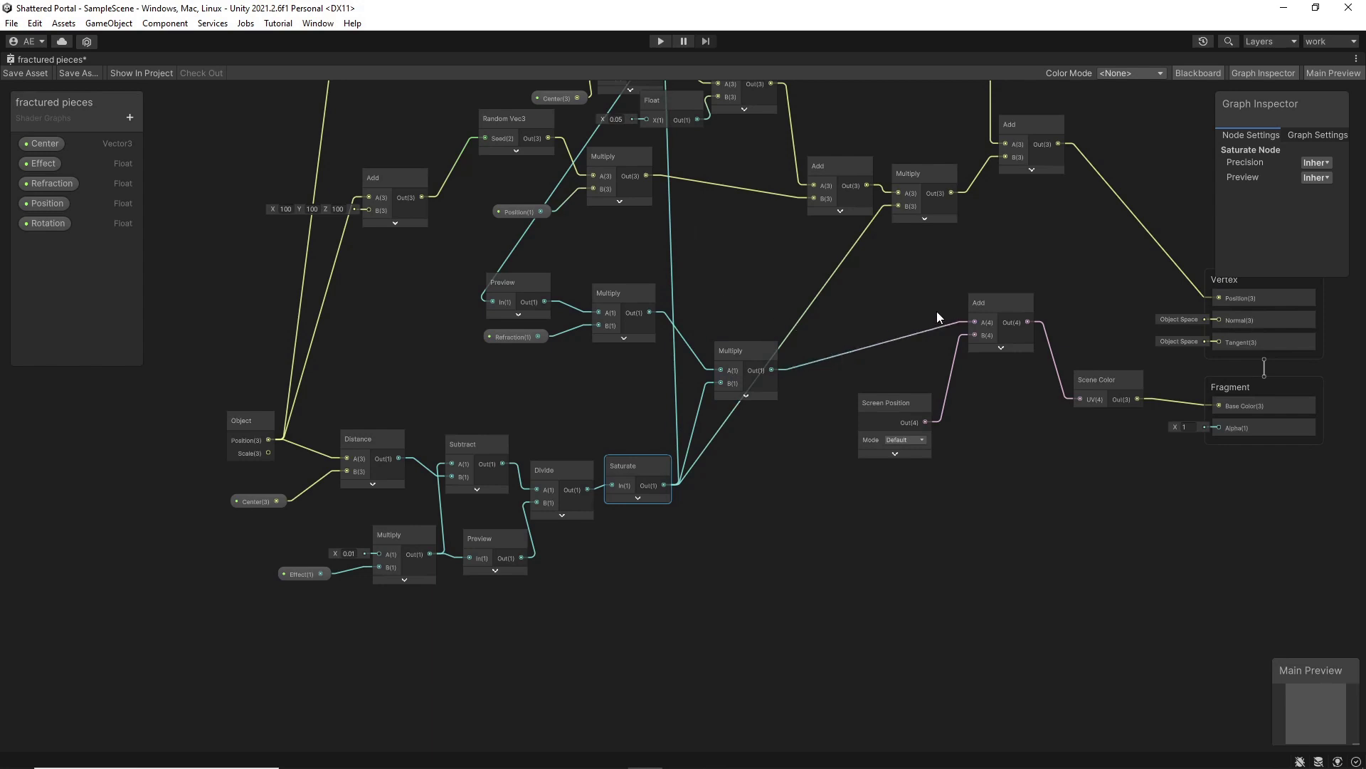
pyautogui.moveTo(1020, 459); pyautogui.dragTo(1026, 484, button='middle')
pyautogui.moveTo(1101, 404); pyautogui.dragTo(1115, 406)
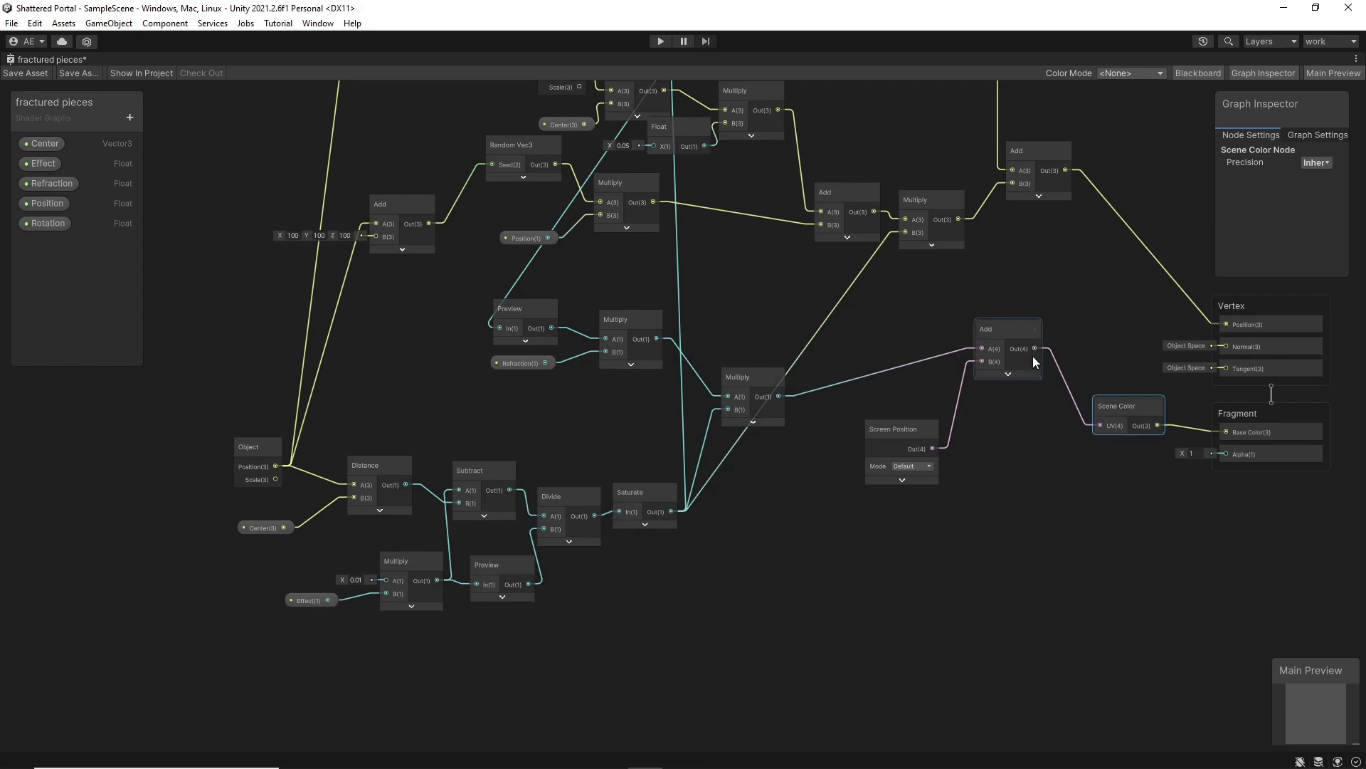
pyautogui.moveTo(1002, 336); pyautogui.dragTo(989, 379)
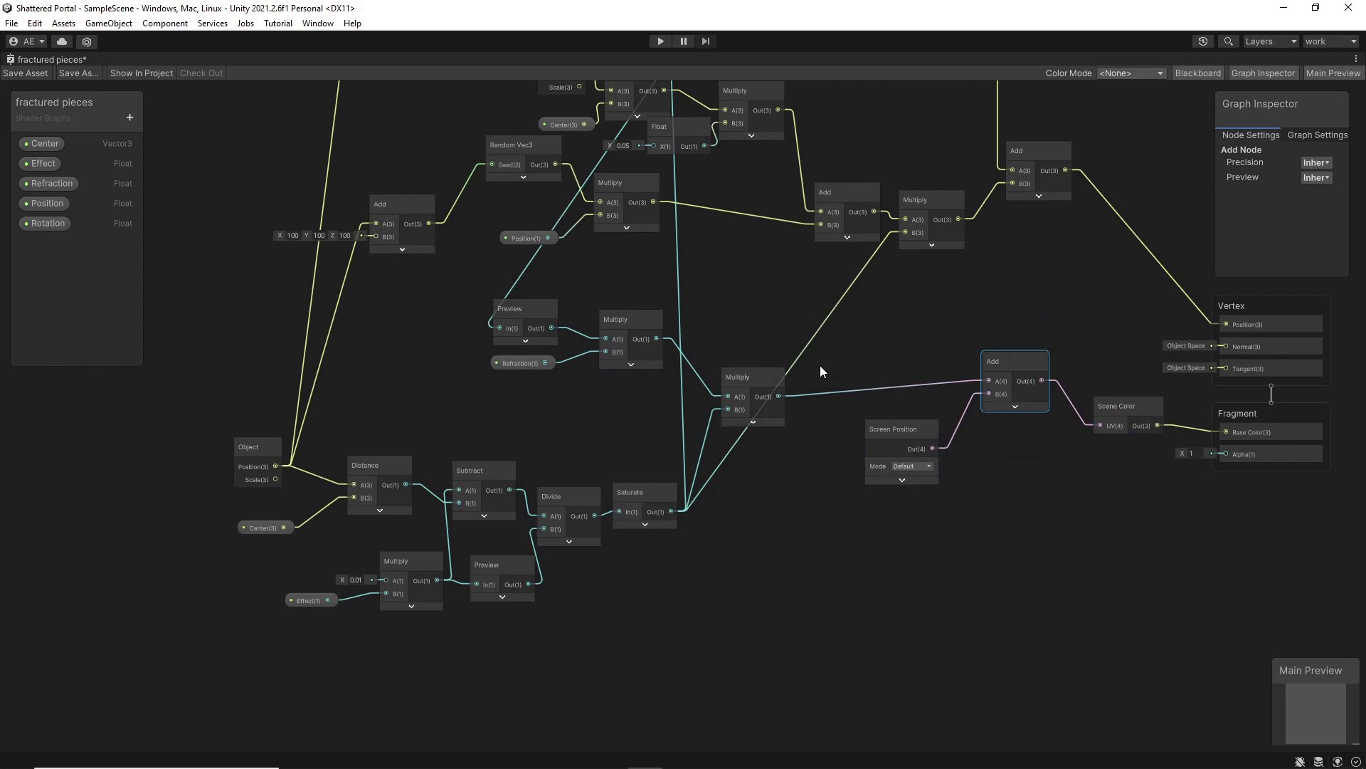
pyautogui.moveTo(820, 366); pyautogui.dragTo(899, 374, button='middle')
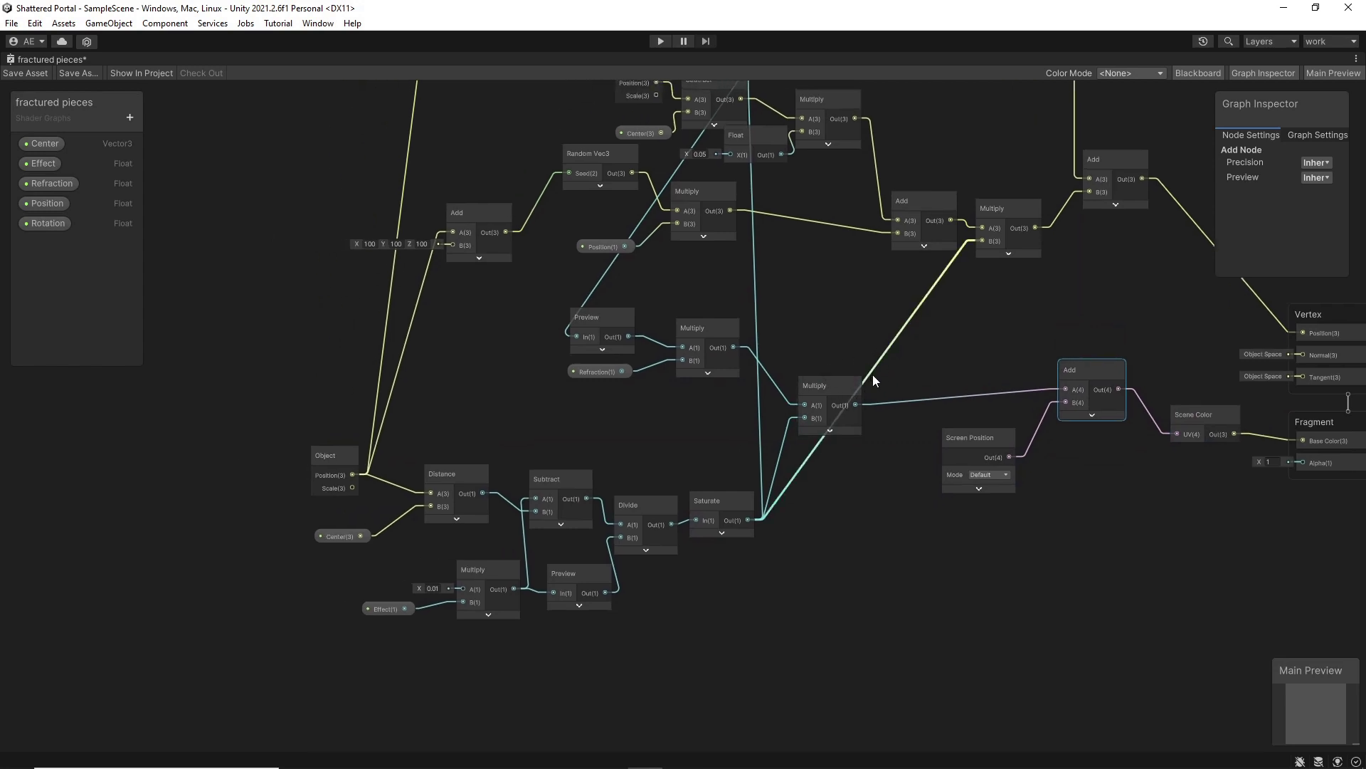
pyautogui.moveTo(677, 383); pyautogui.dragTo(723, 392, button='middle')
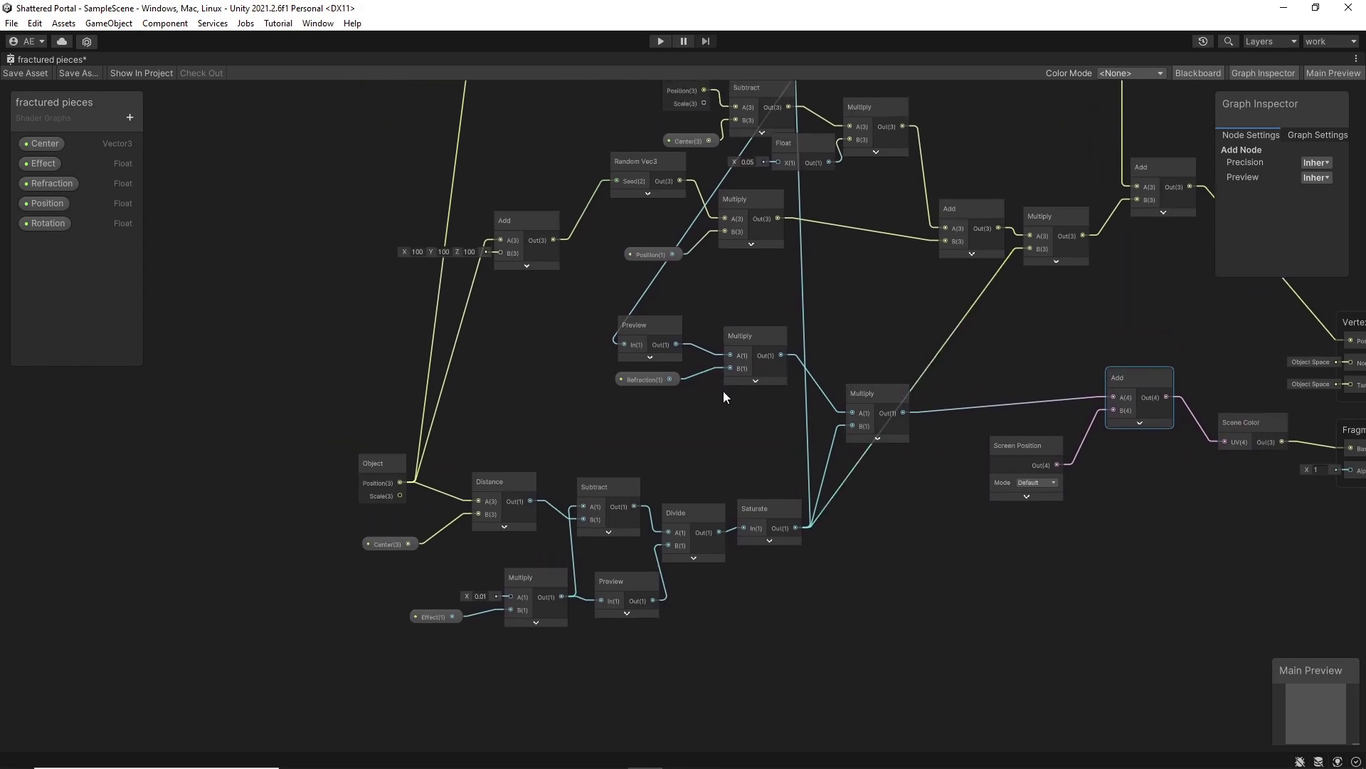
pyautogui.click(672, 379)
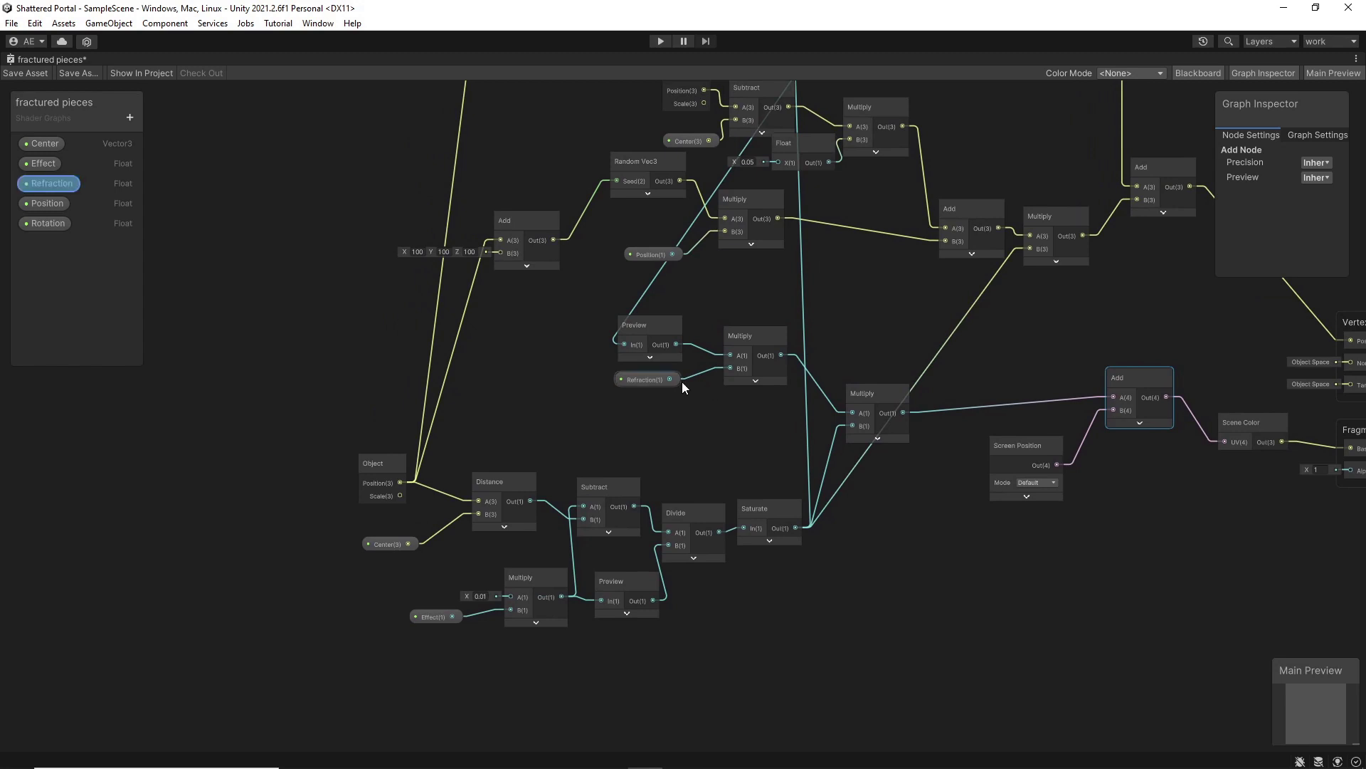
pyautogui.moveTo(653, 382); pyautogui.dragTo(651, 388)
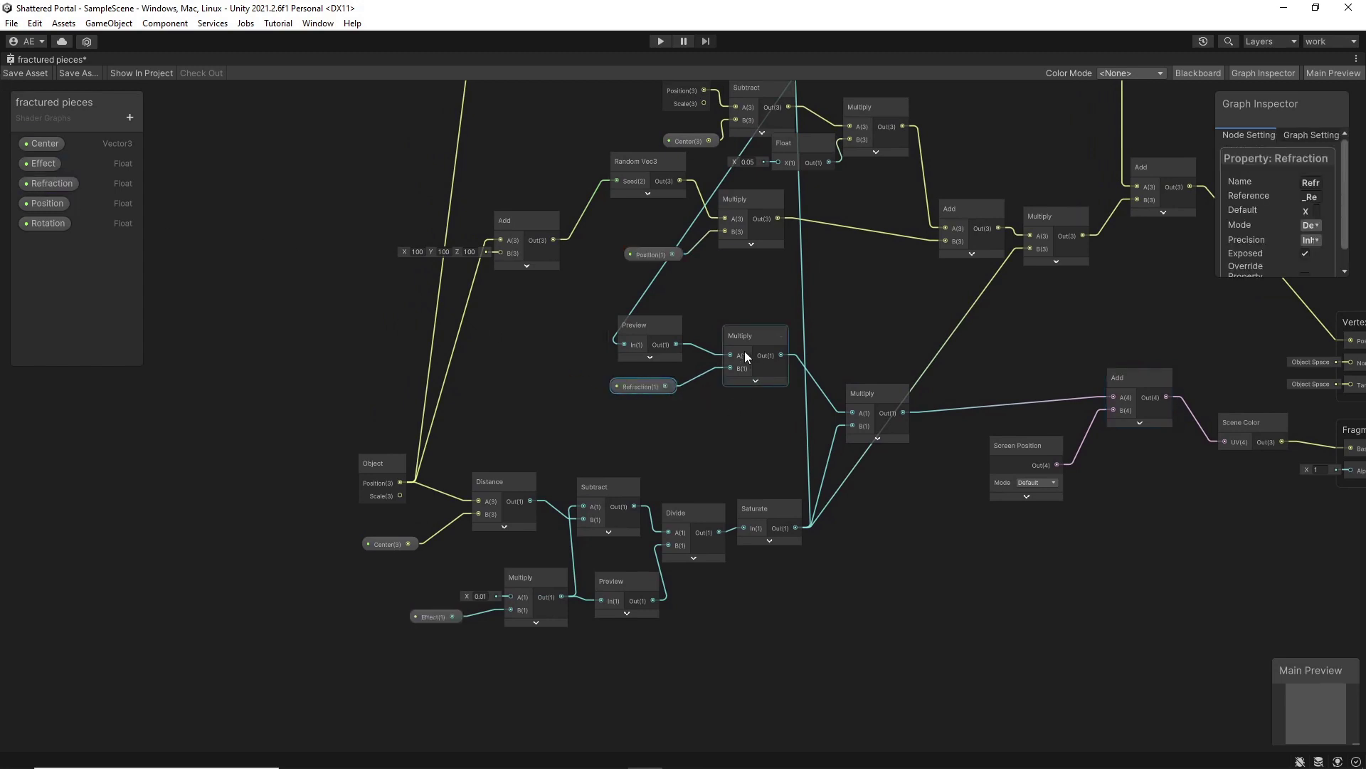
pyautogui.moveTo(647, 332); pyautogui.dragTo(600, 568, button='middle')
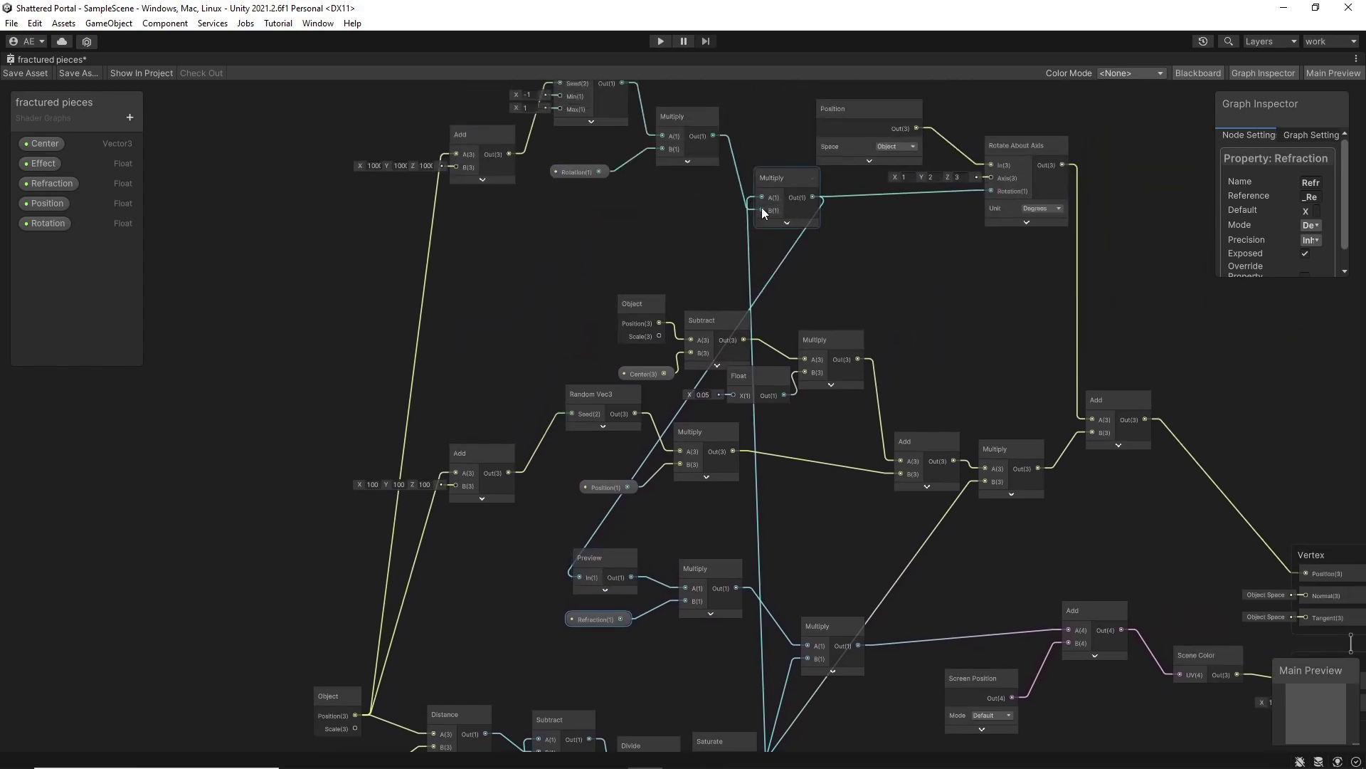
pyautogui.moveTo(685, 268); pyautogui.dragTo(639, 101, button='middle')
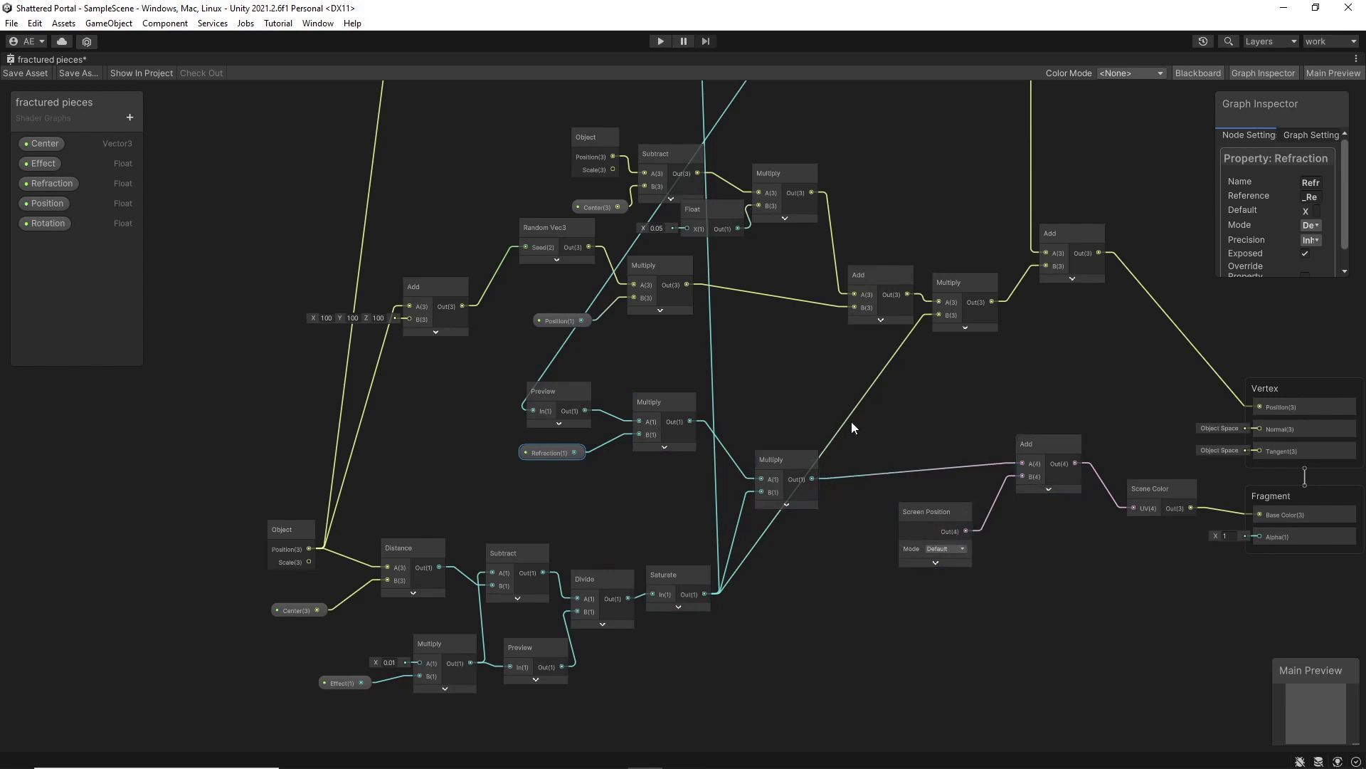
# Box-select and review the seven-node rotation group, including Random Range and Rotate About Axis.
pyautogui.moveTo(711, 370); pyautogui.dragTo(809, 675, button='middle')
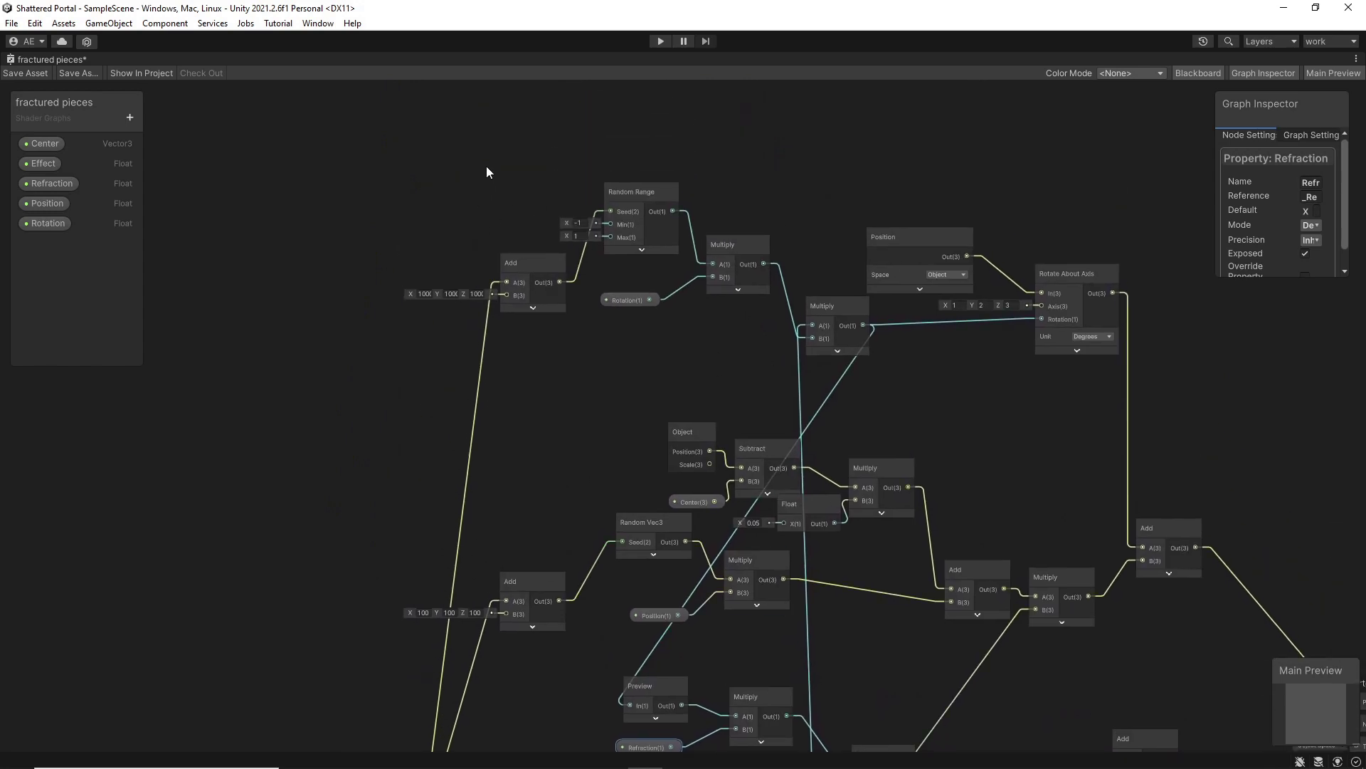
pyautogui.moveTo(486, 168); pyautogui.dragTo(509, 190)
pyautogui.moveTo(1020, 352); pyautogui.dragTo(1061, 348)
pyautogui.moveTo(518, 413); pyautogui.dragTo(558, 192, button='middle')
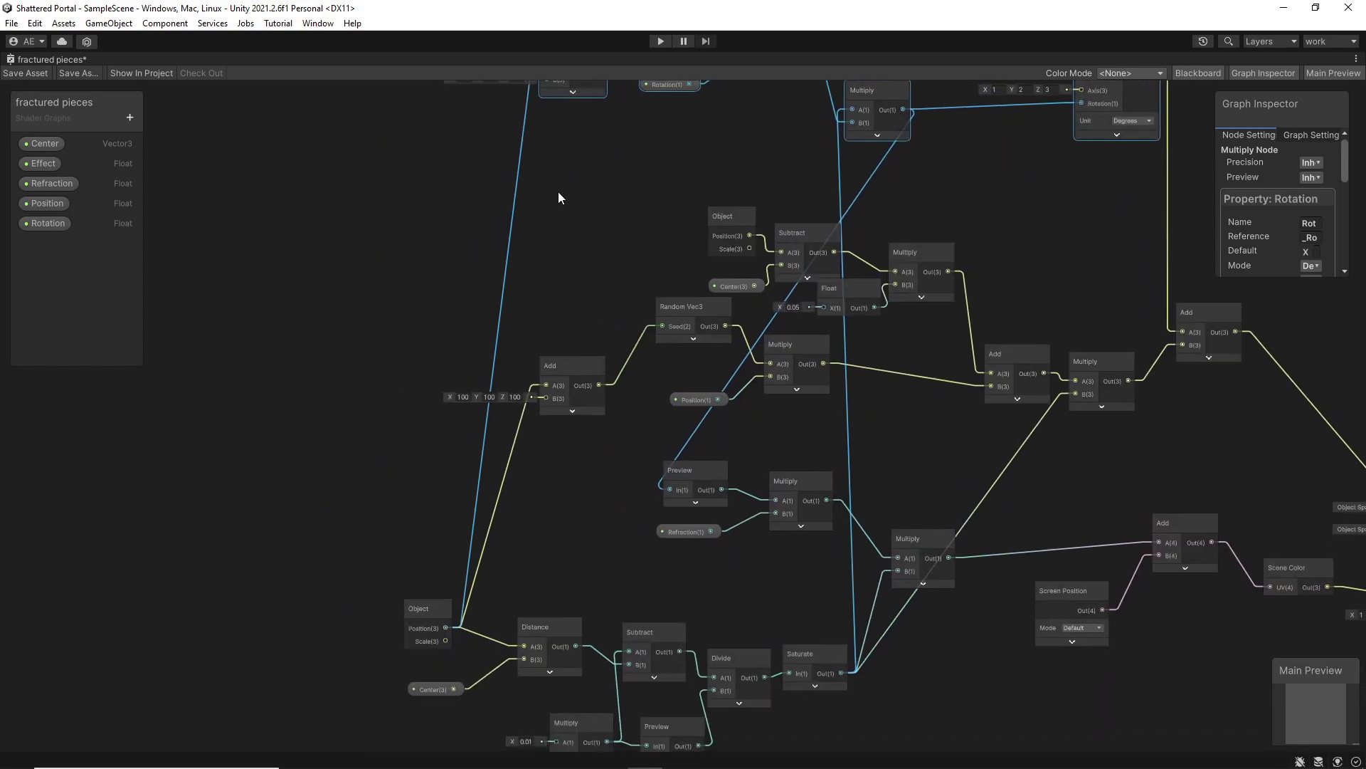
pyautogui.click(558, 207)
pyautogui.moveTo(583, 313); pyautogui.dragTo(579, 433, button='middle')
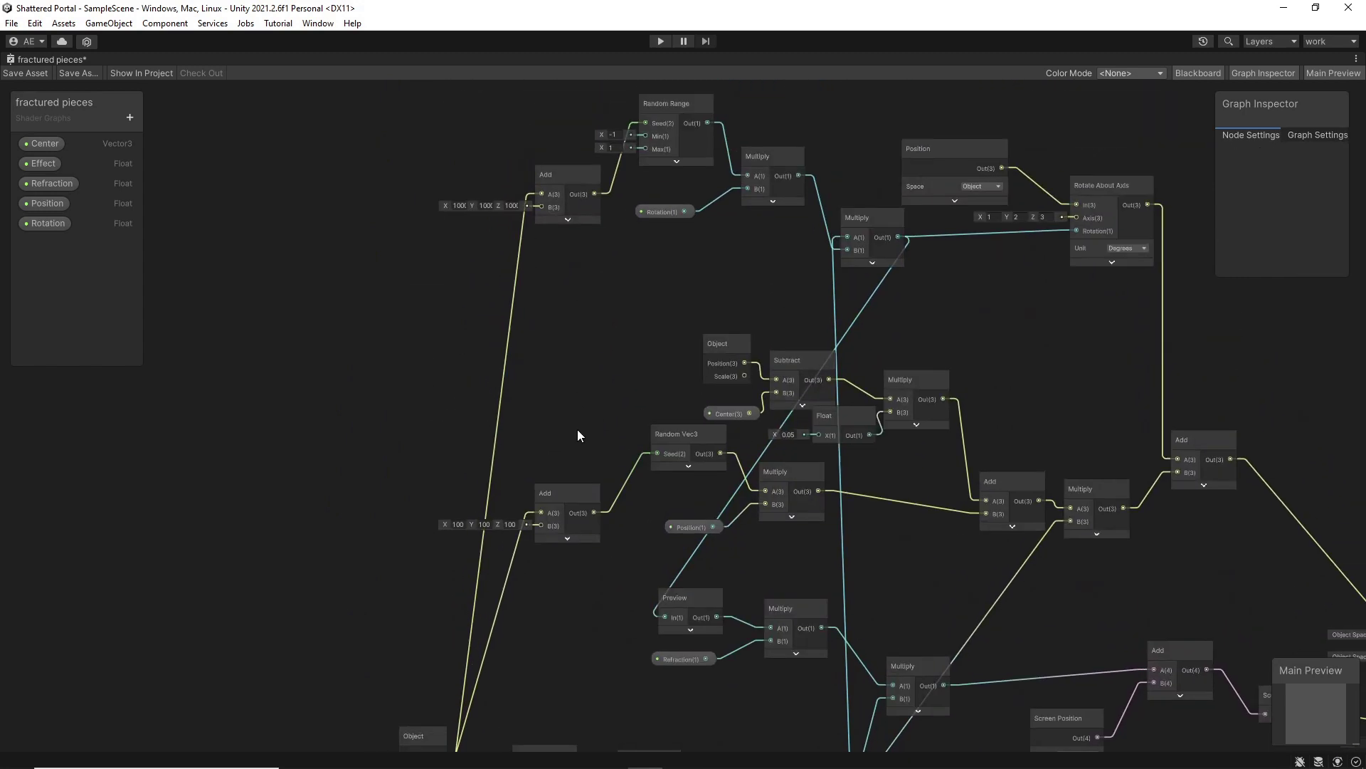
pyautogui.moveTo(508, 242); pyautogui.dragTo(531, 346, button='middle')
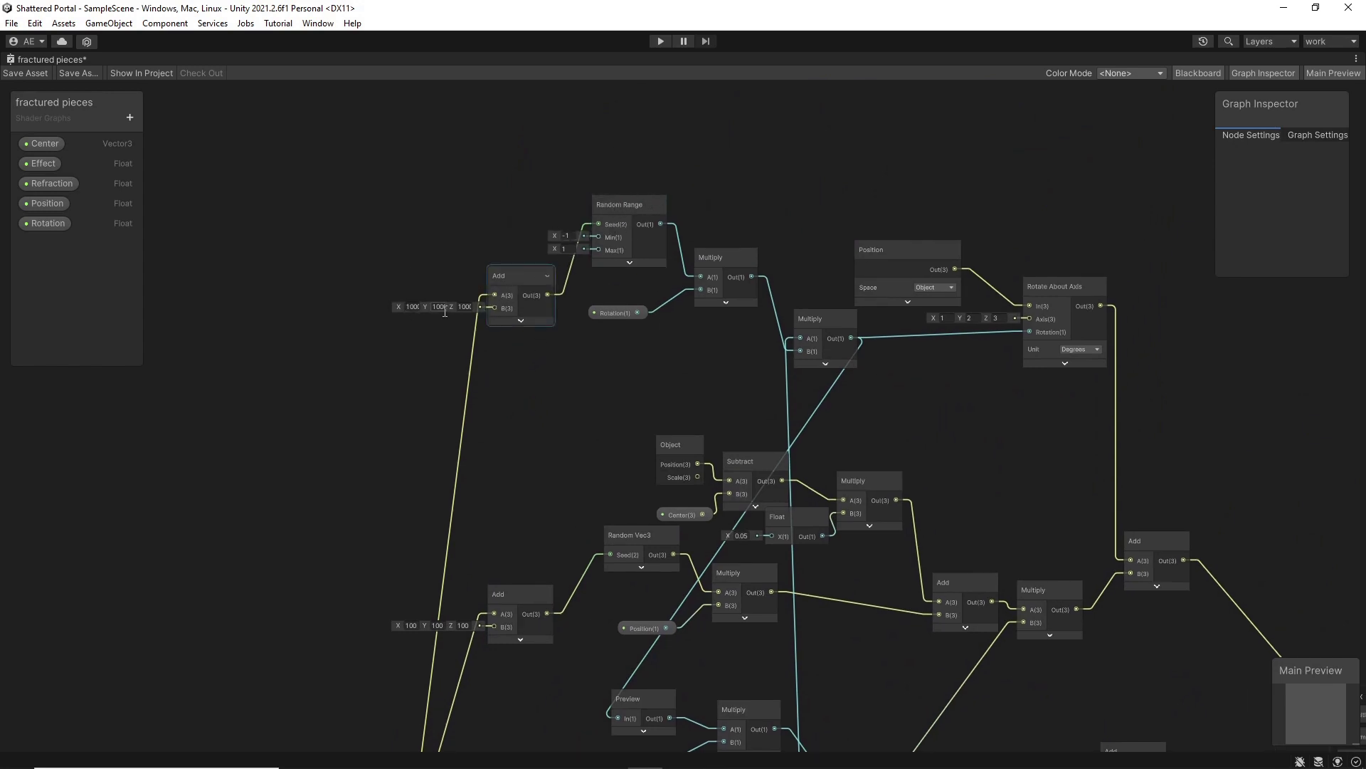
pyautogui.moveTo(516, 427); pyautogui.dragTo(478, 215, button='middle')
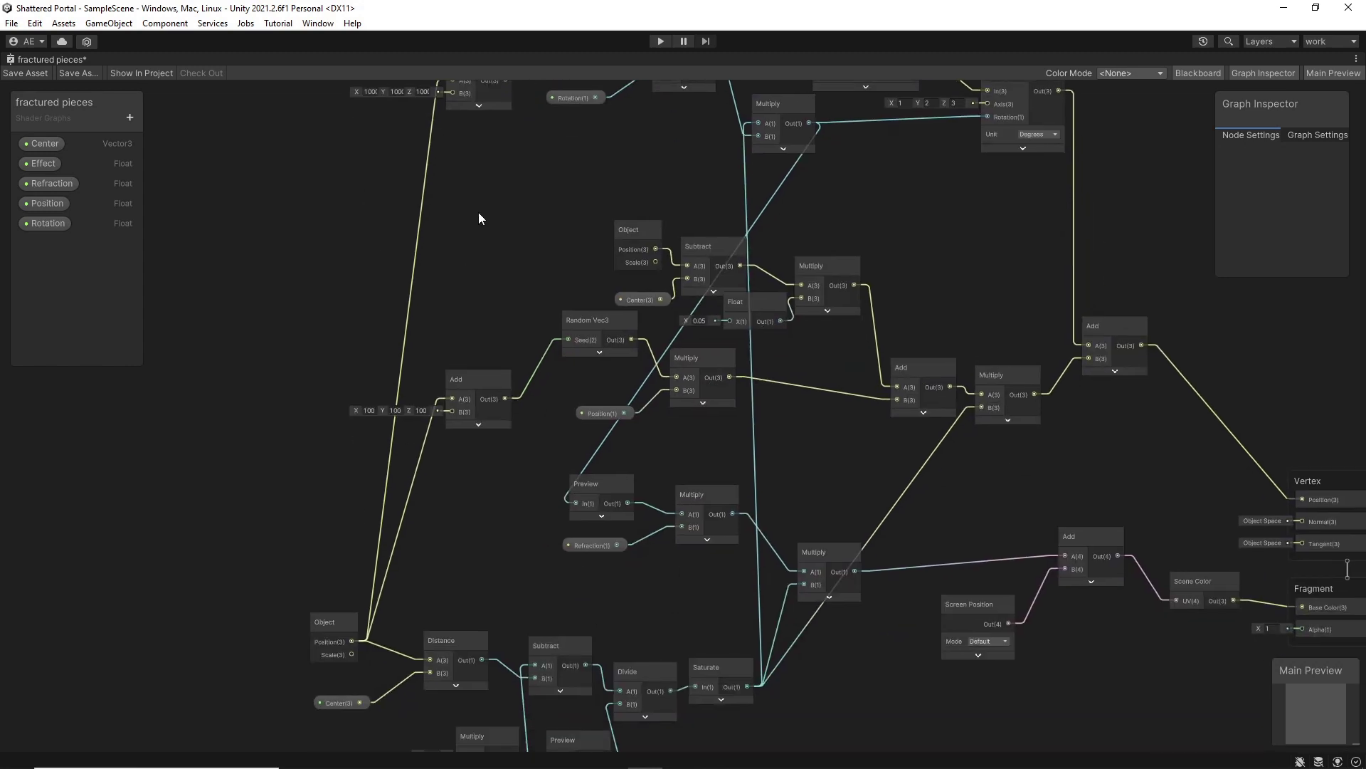
pyautogui.moveTo(489, 326); pyautogui.dragTo(450, 660, button='middle')
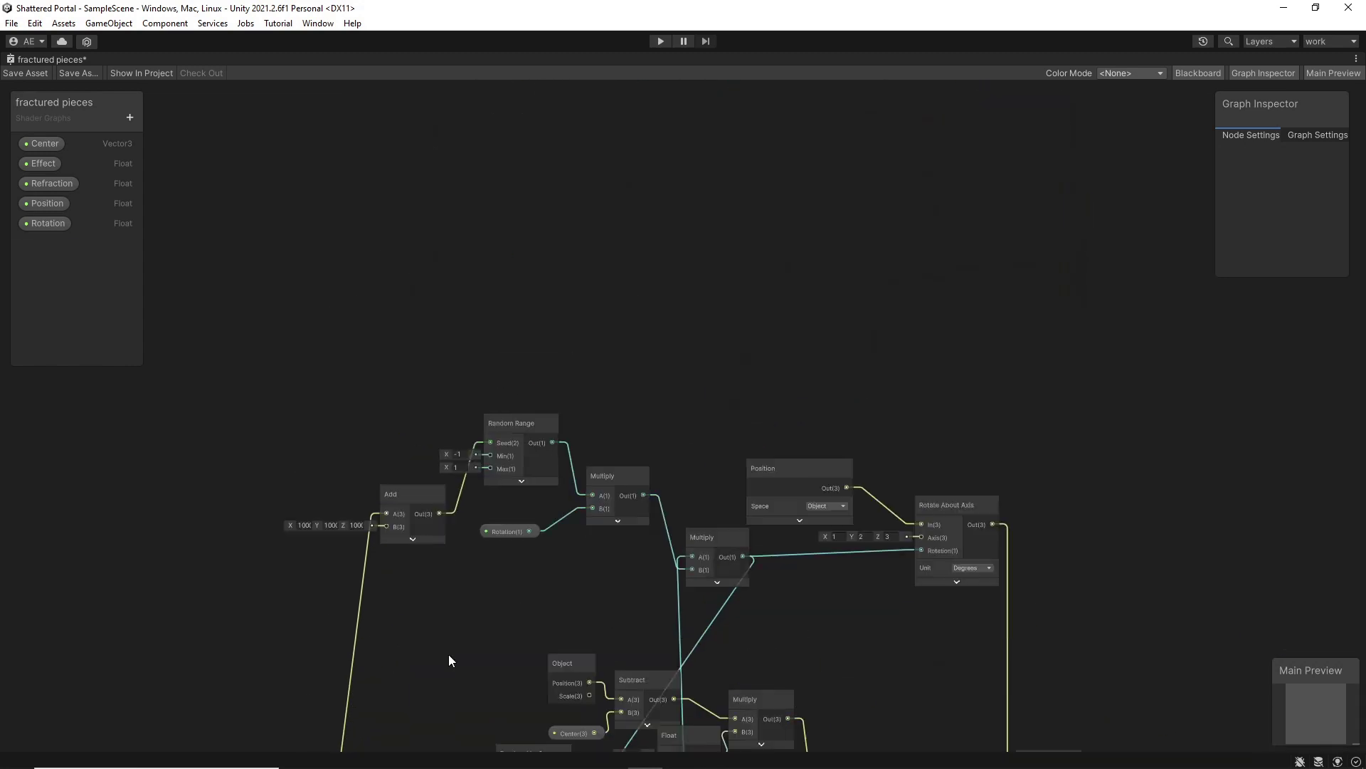
pyautogui.moveTo(444, 582); pyautogui.dragTo(531, 476, button='middle')
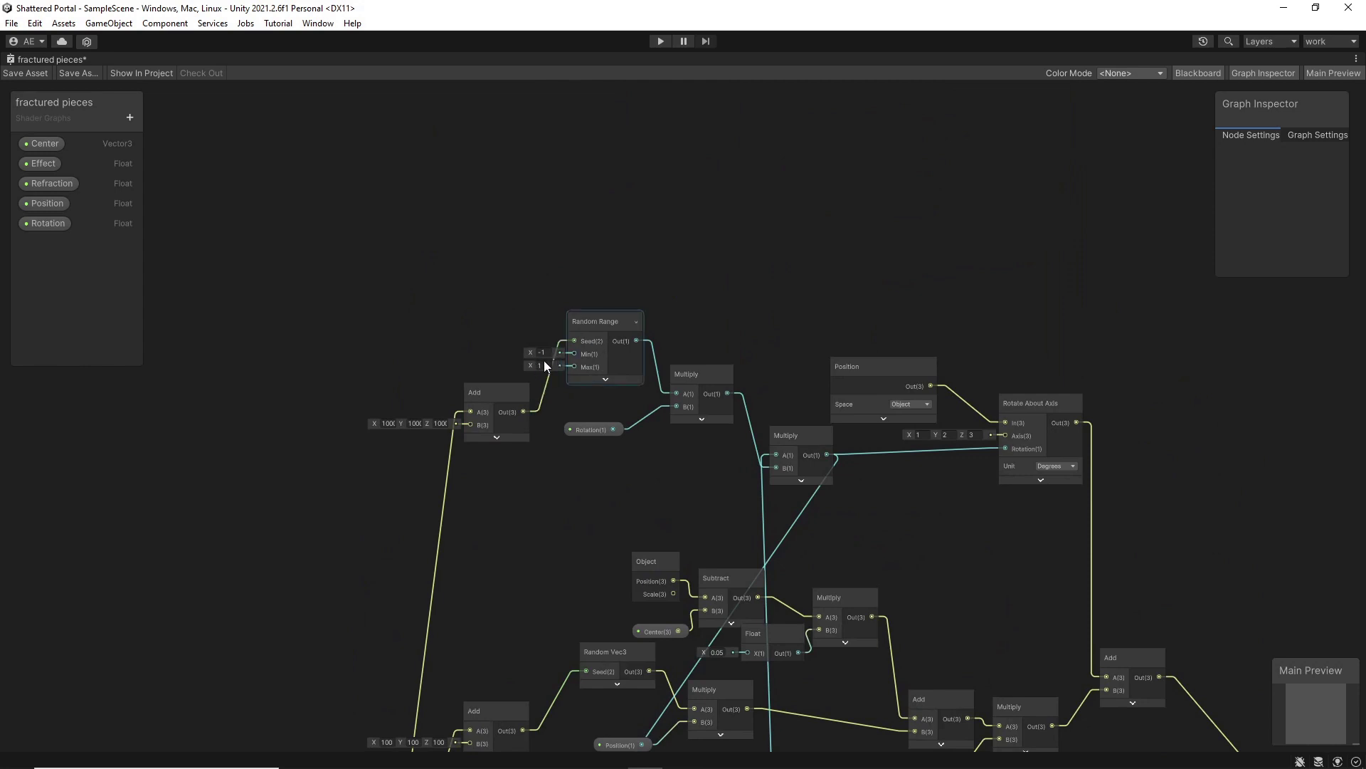
pyautogui.moveTo(656, 374); pyautogui.dragTo(637, 297, button='middle')
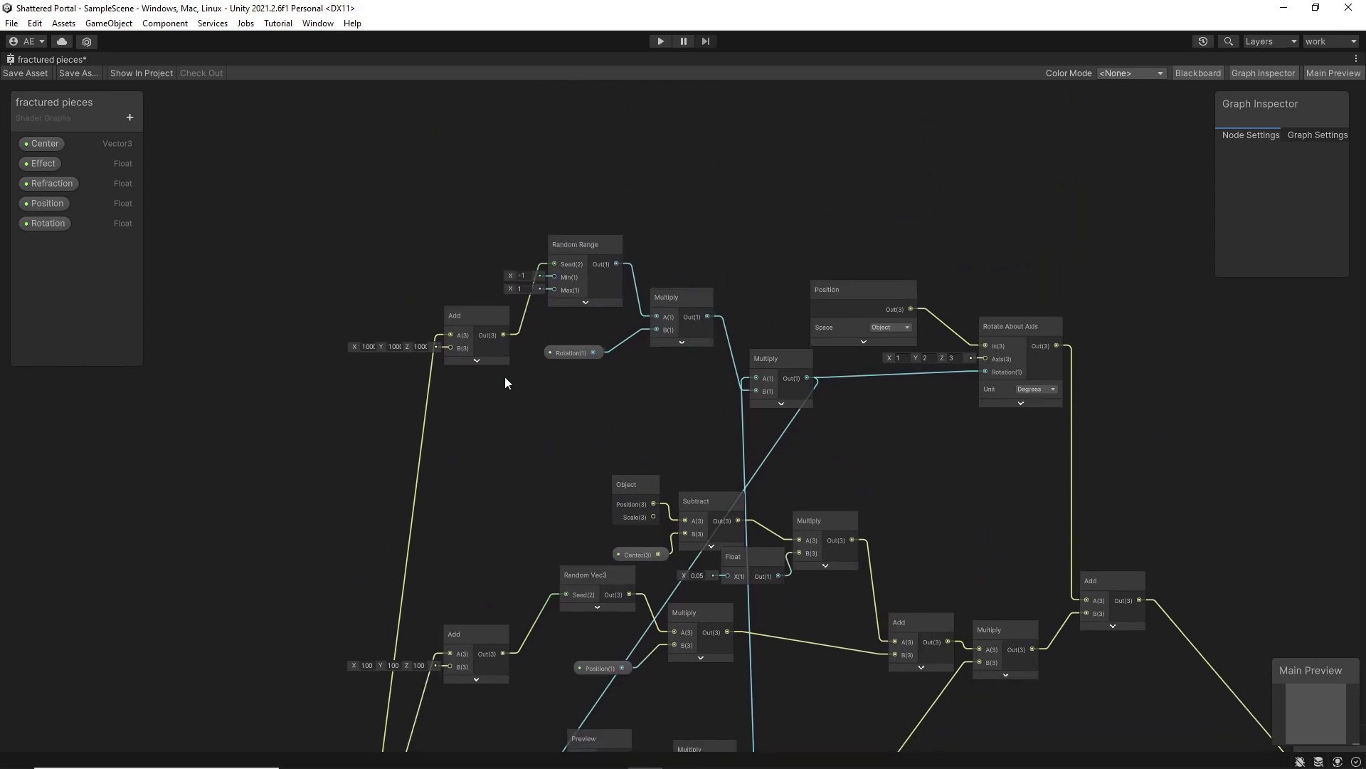
# Select the Rotation property and review the bottom-left nodes feeding the Vertex outputs.
pyautogui.moveTo(558, 356); pyautogui.dragTo(569, 347)
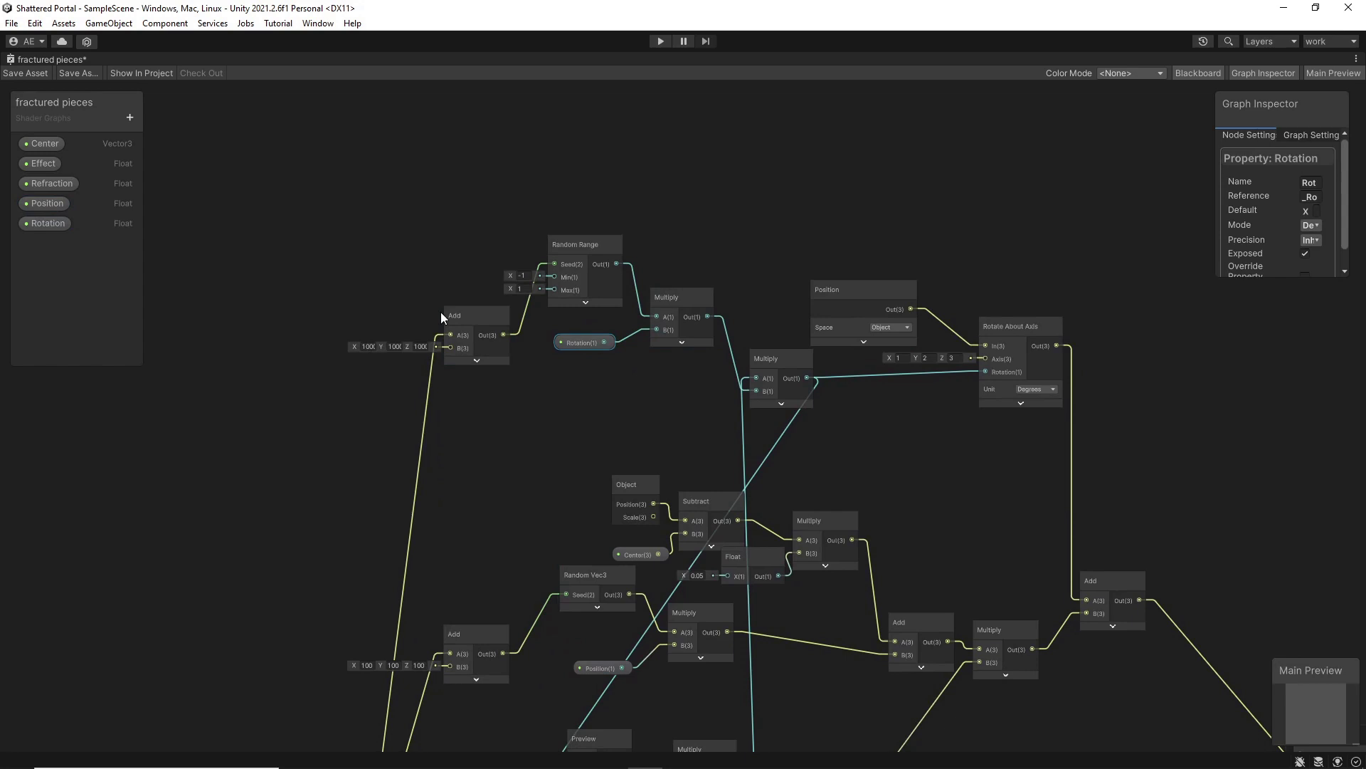
pyautogui.moveTo(674, 427); pyautogui.dragTo(520, 400, button='middle')
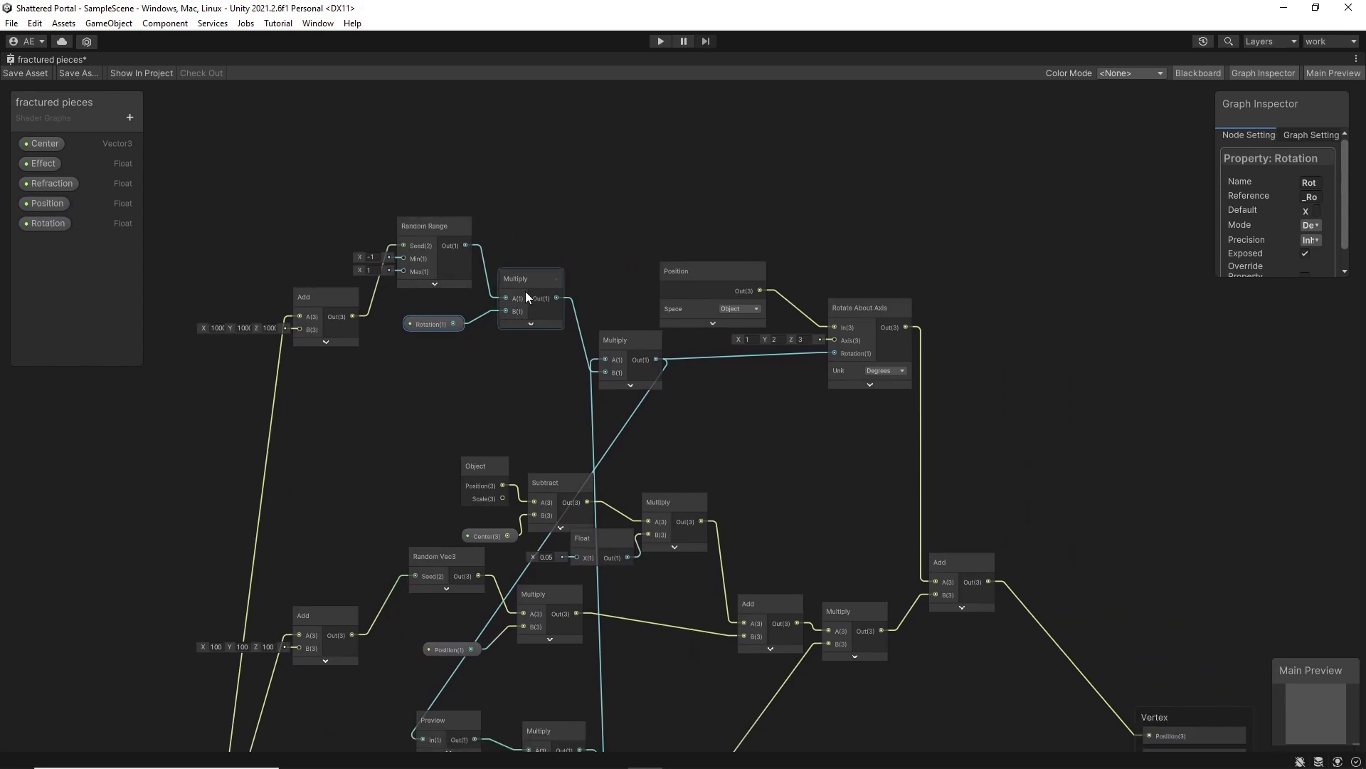
pyautogui.moveTo(627, 360); pyautogui.dragTo(664, 192, button='middle')
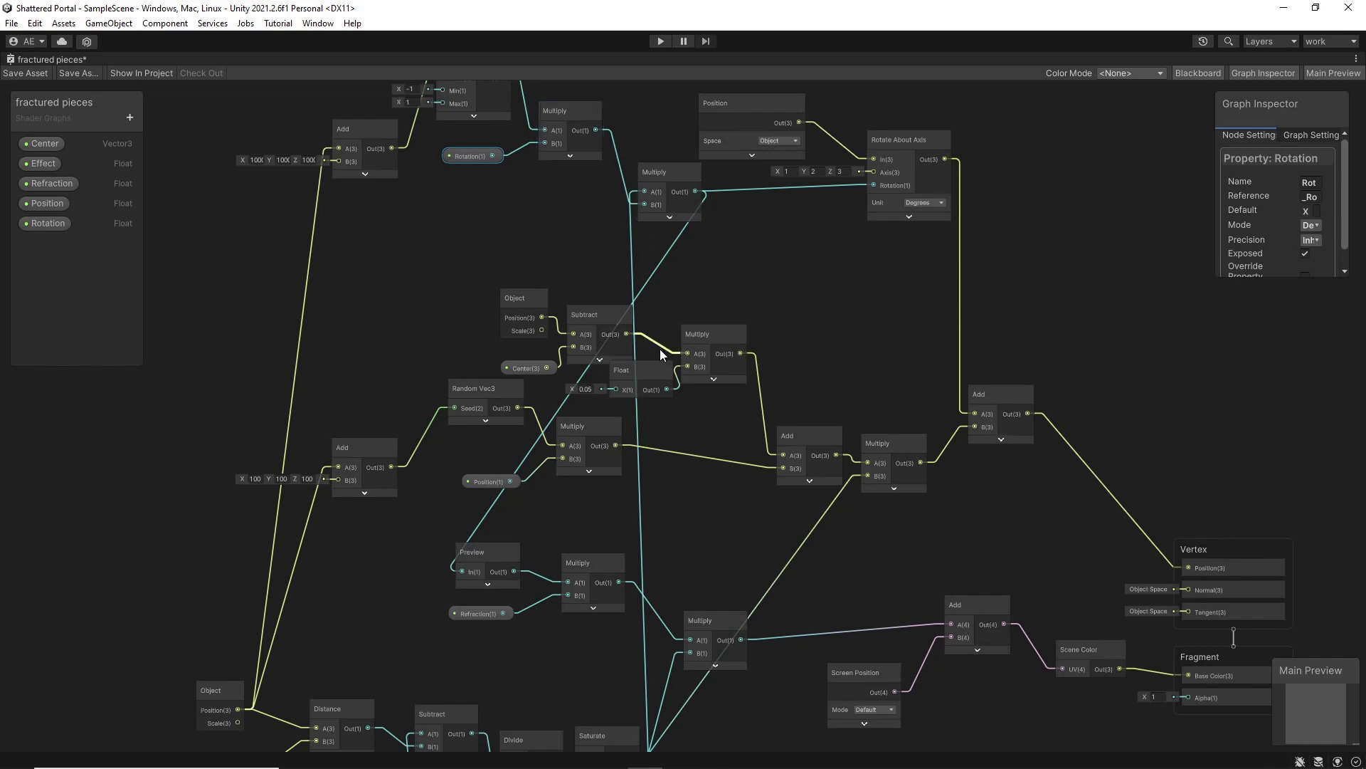
pyautogui.moveTo(661, 353); pyautogui.dragTo(664, 159, button='middle')
pyautogui.moveTo(144, 483); pyautogui.dragTo(655, 702)
pyautogui.moveTo(562, 150); pyautogui.dragTo(544, 459, button='middle')
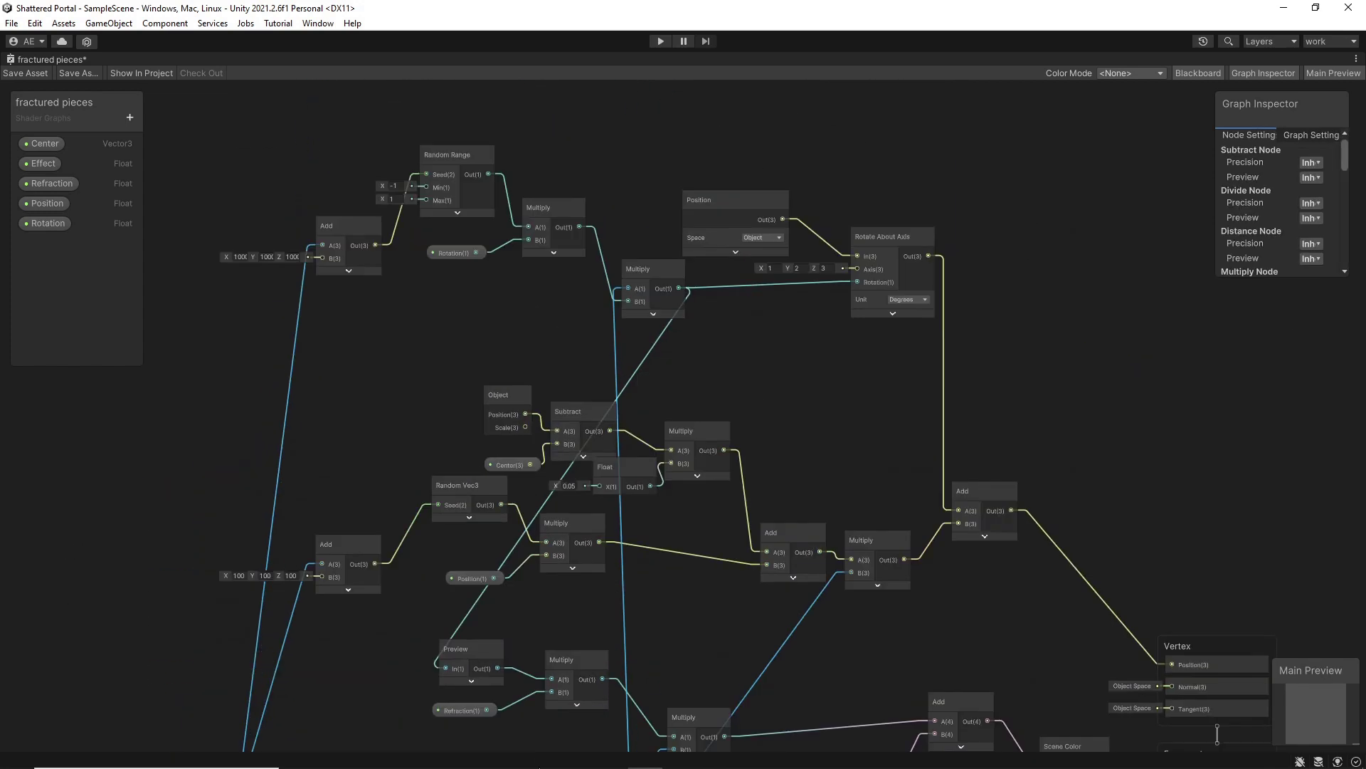
pyautogui.click(547, 311)
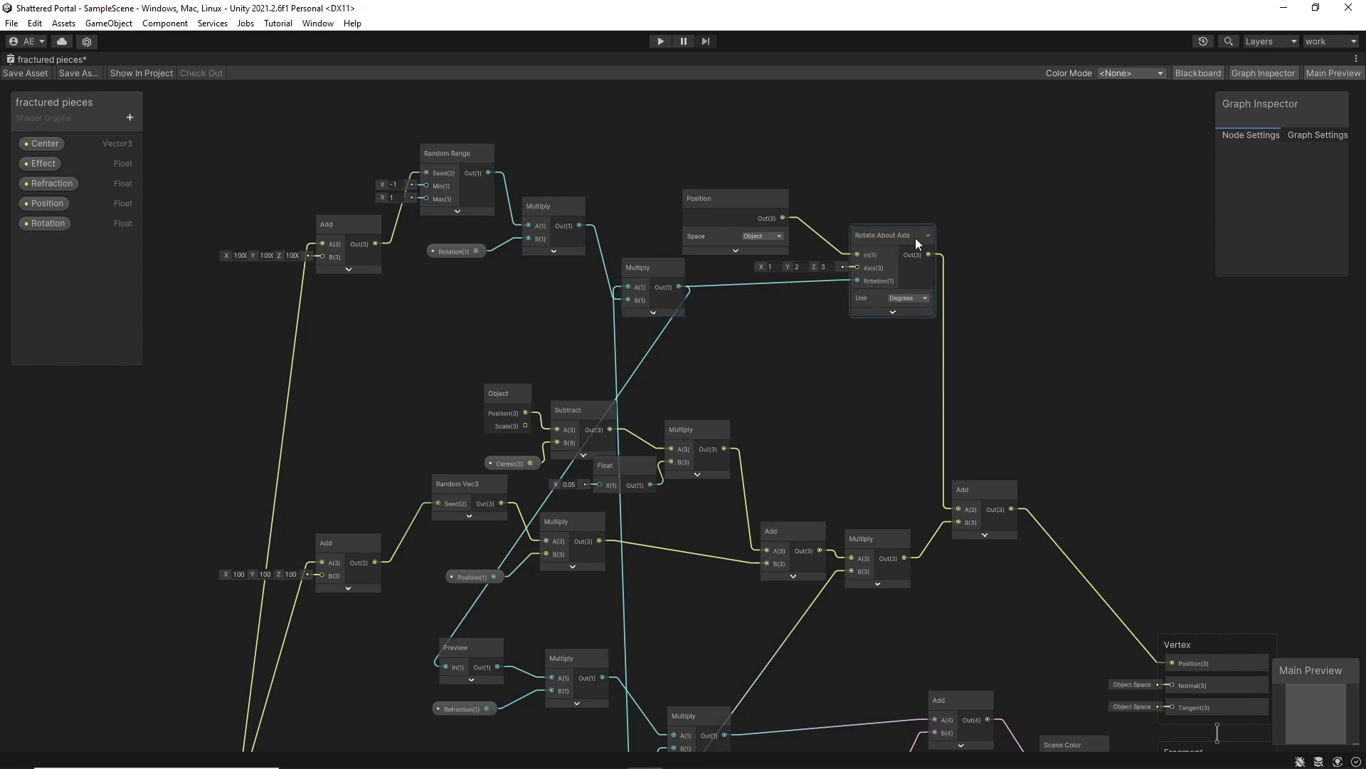
# Raise the Position node feeding Rotate About Axis slightly, then select the rotation branch.
pyautogui.moveTo(714, 214); pyautogui.dragTo(713, 196)
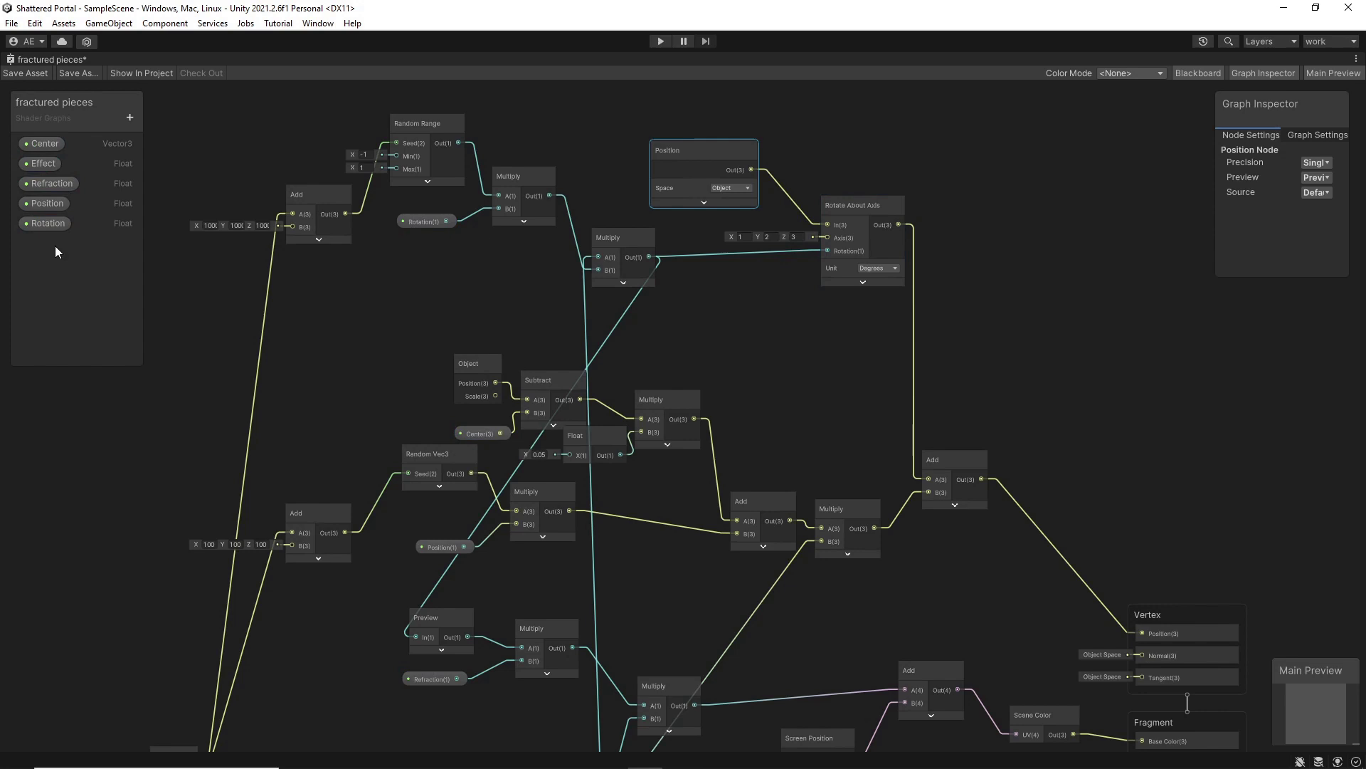
pyautogui.moveTo(997, 352); pyautogui.dragTo(1007, 331, button='middle')
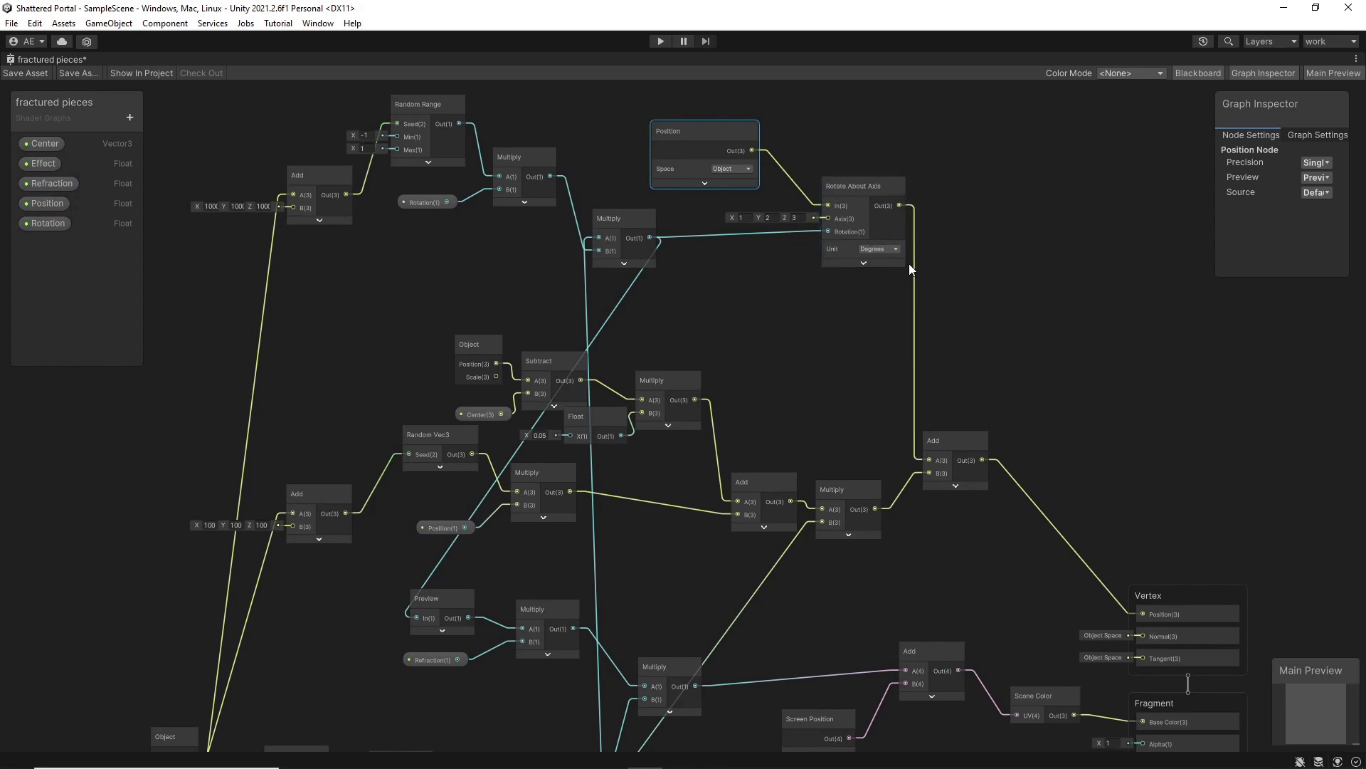
pyautogui.moveTo(824, 323); pyautogui.dragTo(858, 308, button='middle')
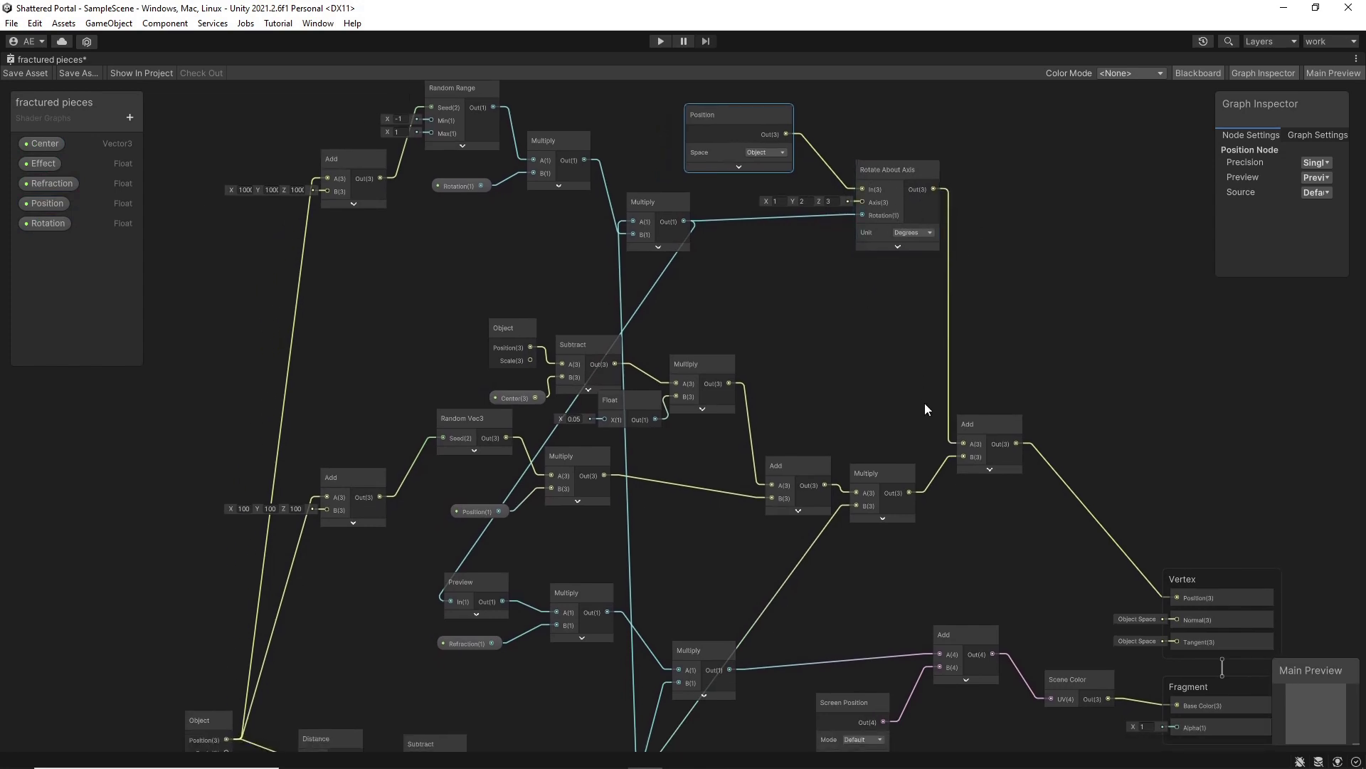
pyautogui.moveTo(924, 403); pyautogui.dragTo(909, 341, button='middle')
pyautogui.moveTo(416, 270); pyautogui.dragTo(1144, 487)
pyautogui.click(930, 484)
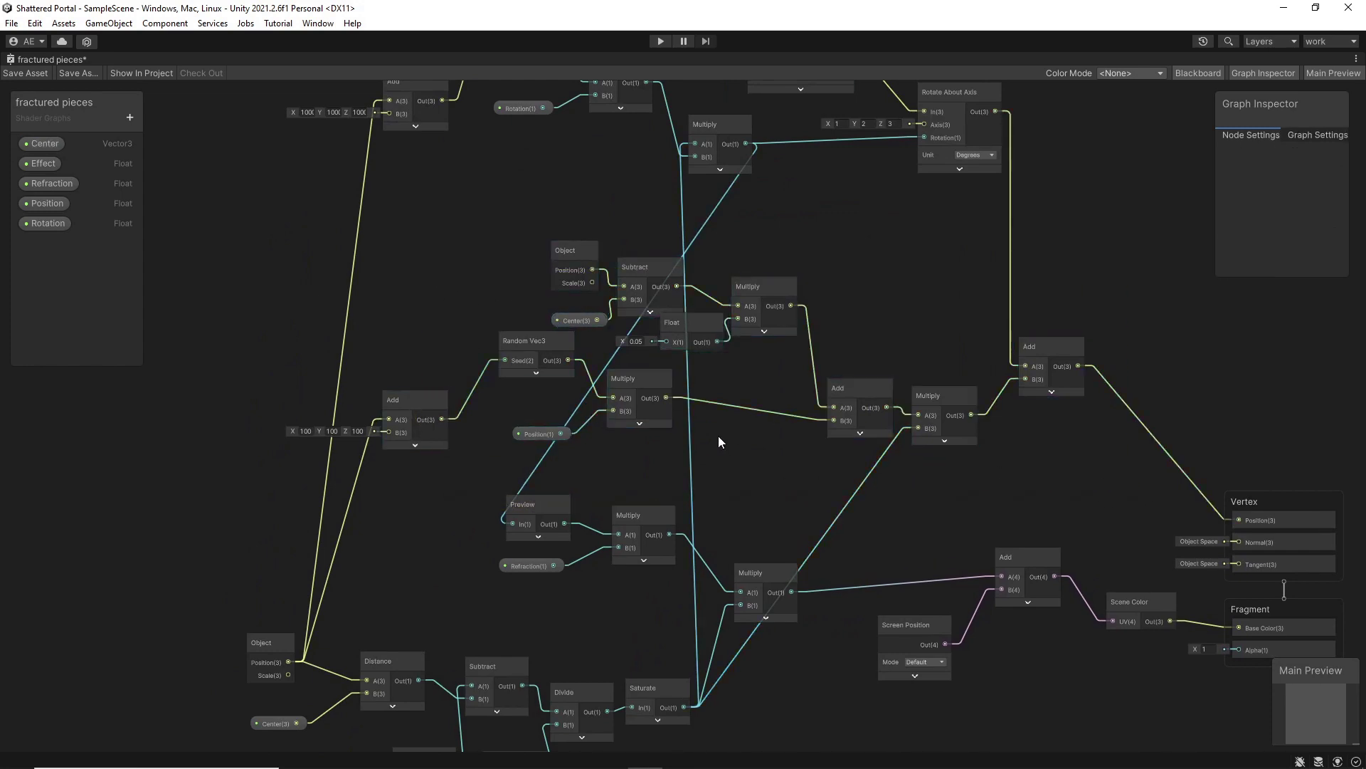
pyautogui.moveTo(580, 265); pyautogui.dragTo(590, 267)
pyautogui.moveTo(558, 219); pyautogui.dragTo(787, 349)
pyautogui.click(552, 232)
pyautogui.moveTo(568, 209); pyautogui.dragTo(753, 274)
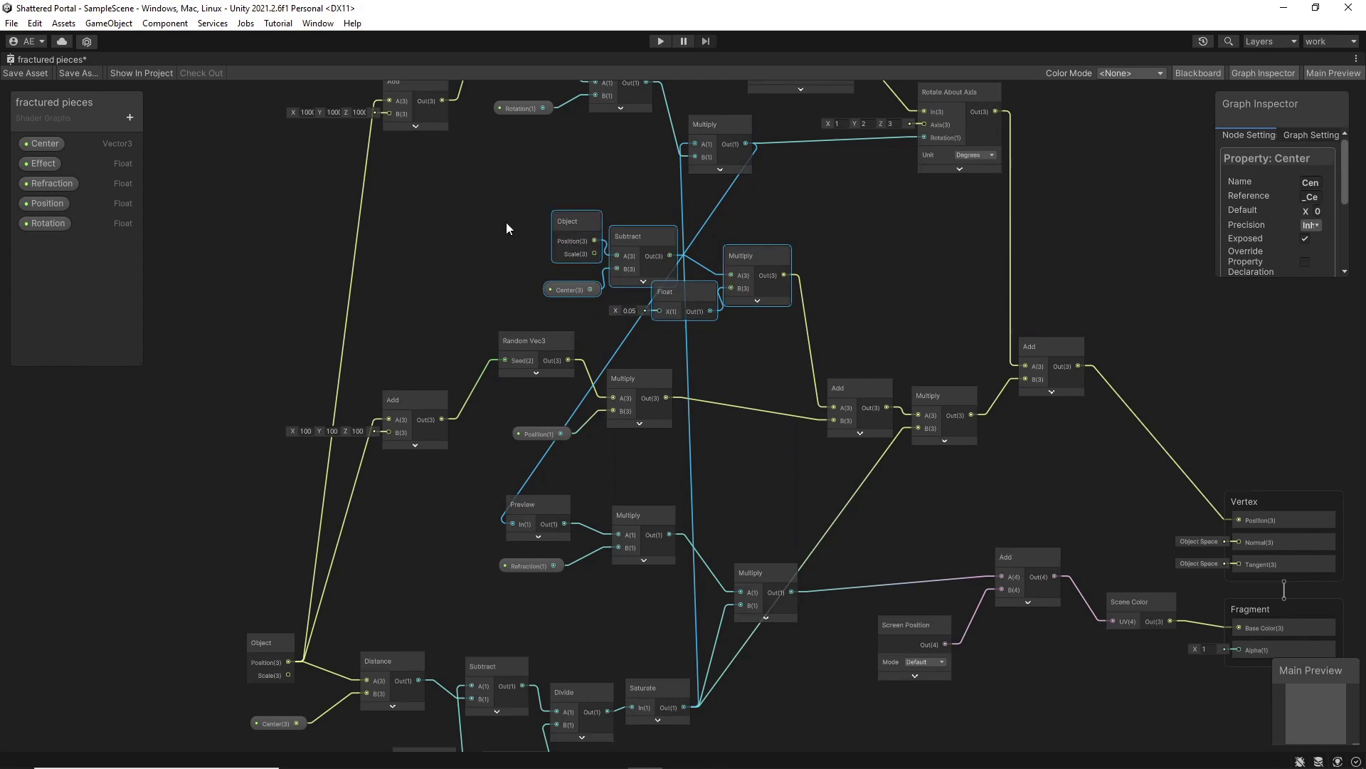
pyautogui.click(569, 226)
pyautogui.moveTo(568, 226); pyautogui.dragTo(559, 226)
pyautogui.moveTo(572, 297); pyautogui.dragTo(563, 299)
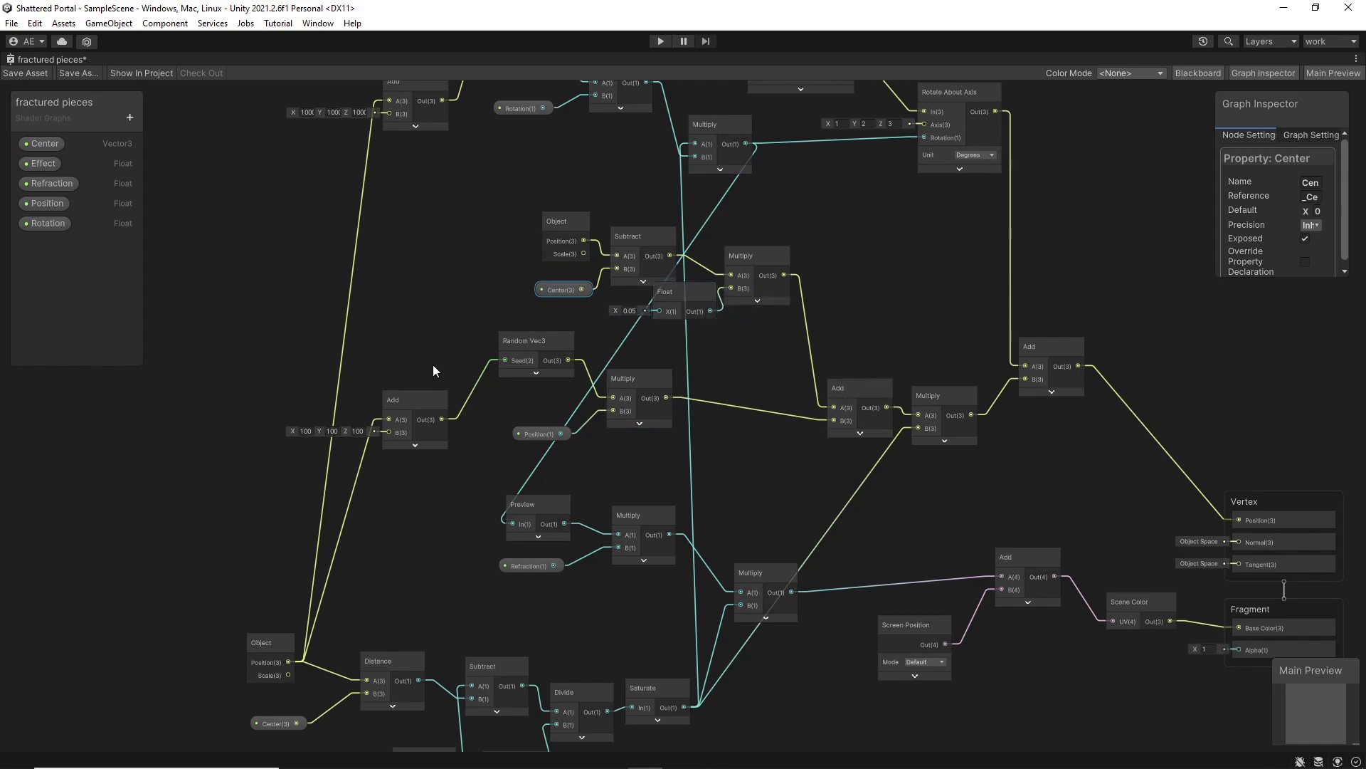
pyautogui.moveTo(433, 370); pyautogui.dragTo(634, 462)
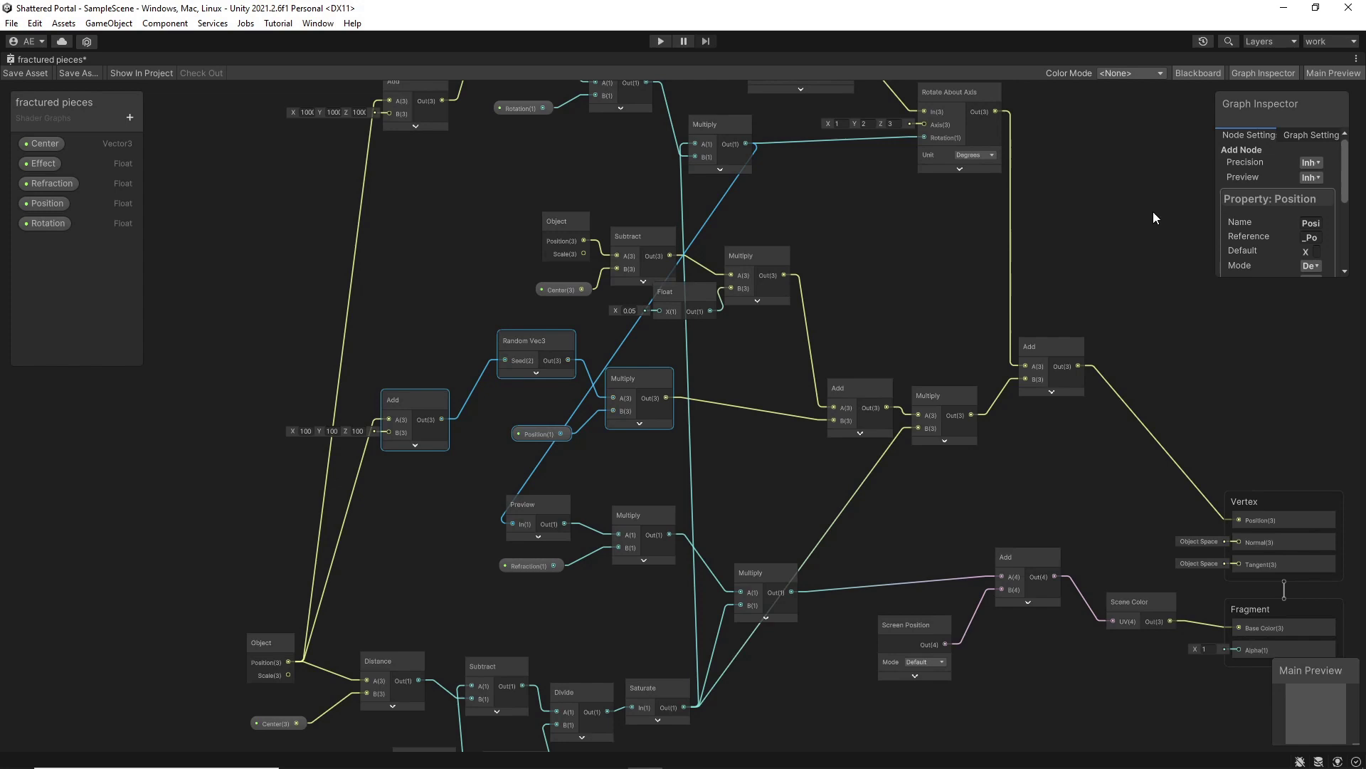
pyautogui.moveTo(464, 307); pyautogui.dragTo(503, 288, button='middle')
pyautogui.click(503, 288)
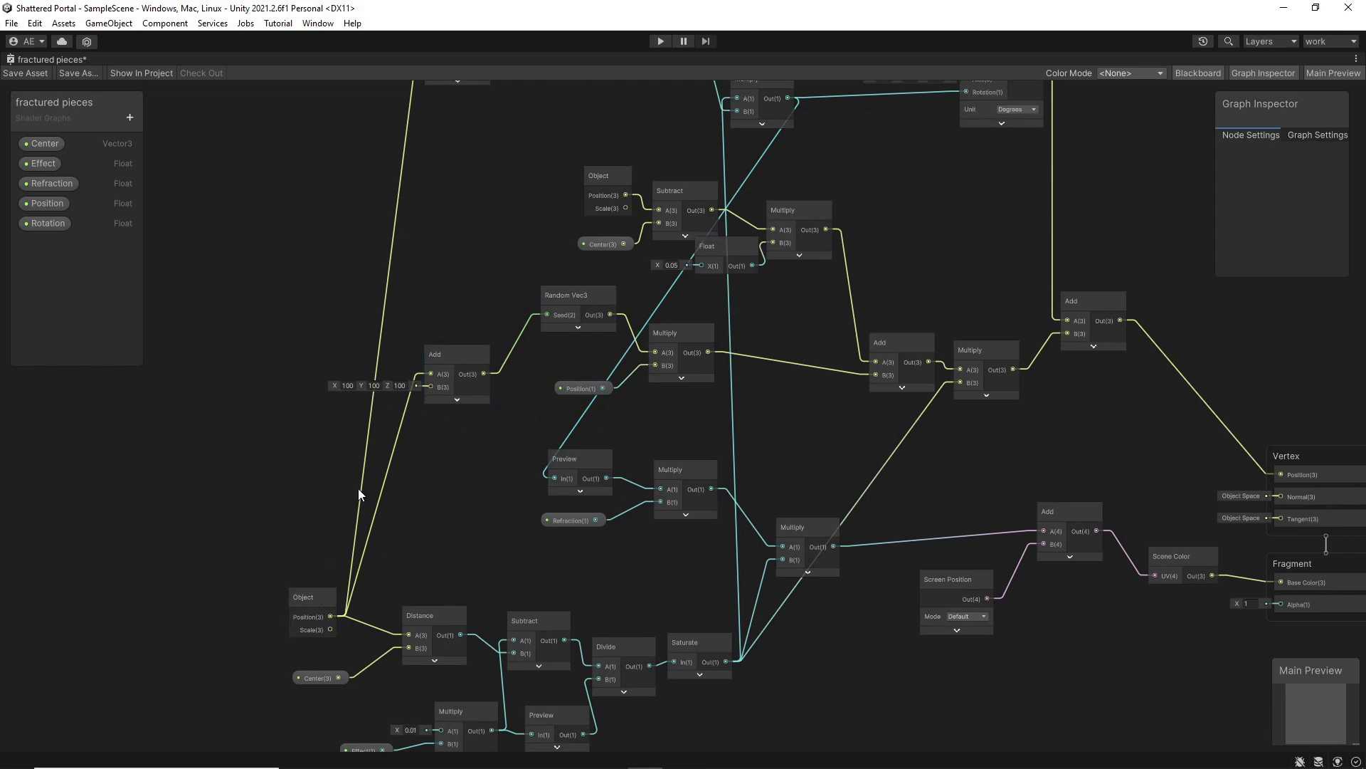
pyautogui.doubleClick(573, 301)
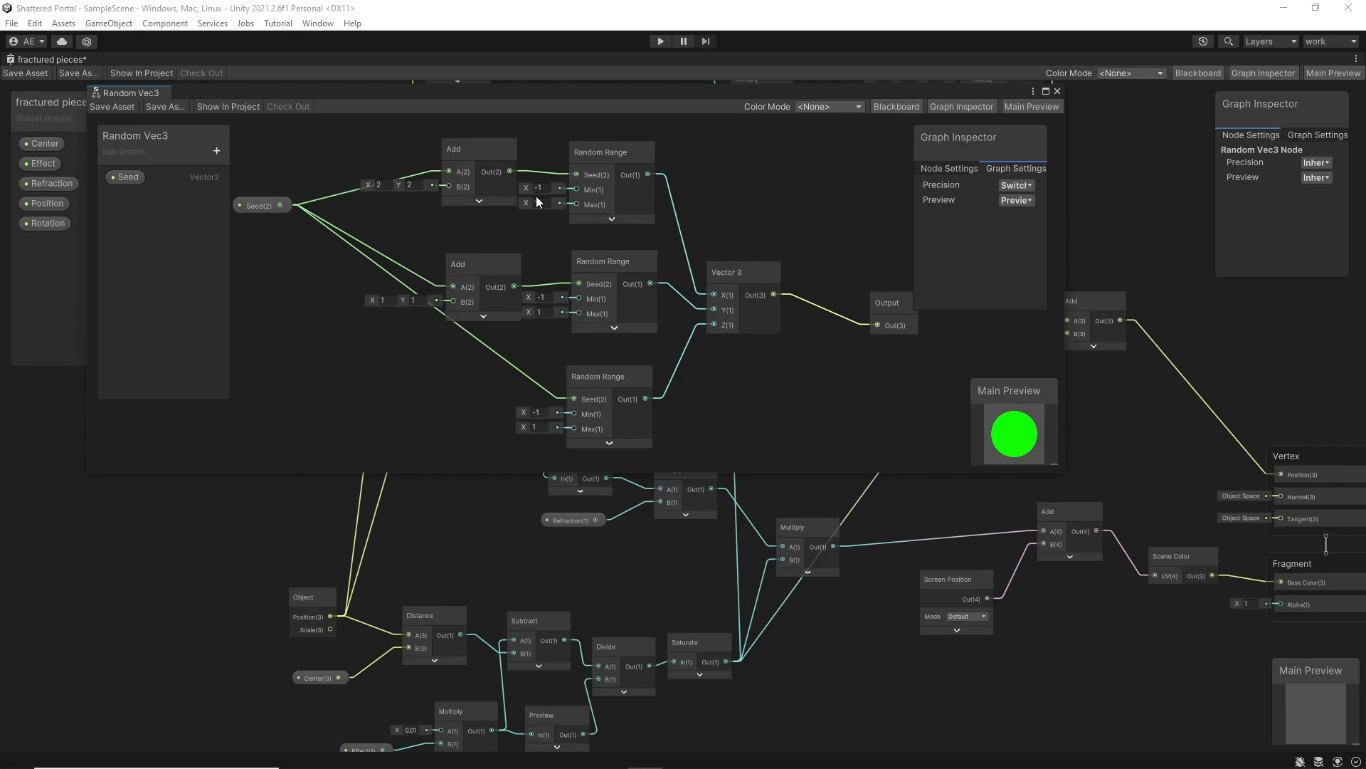
pyautogui.moveTo(757, 314); pyautogui.dragTo(722, 313, button='middle')
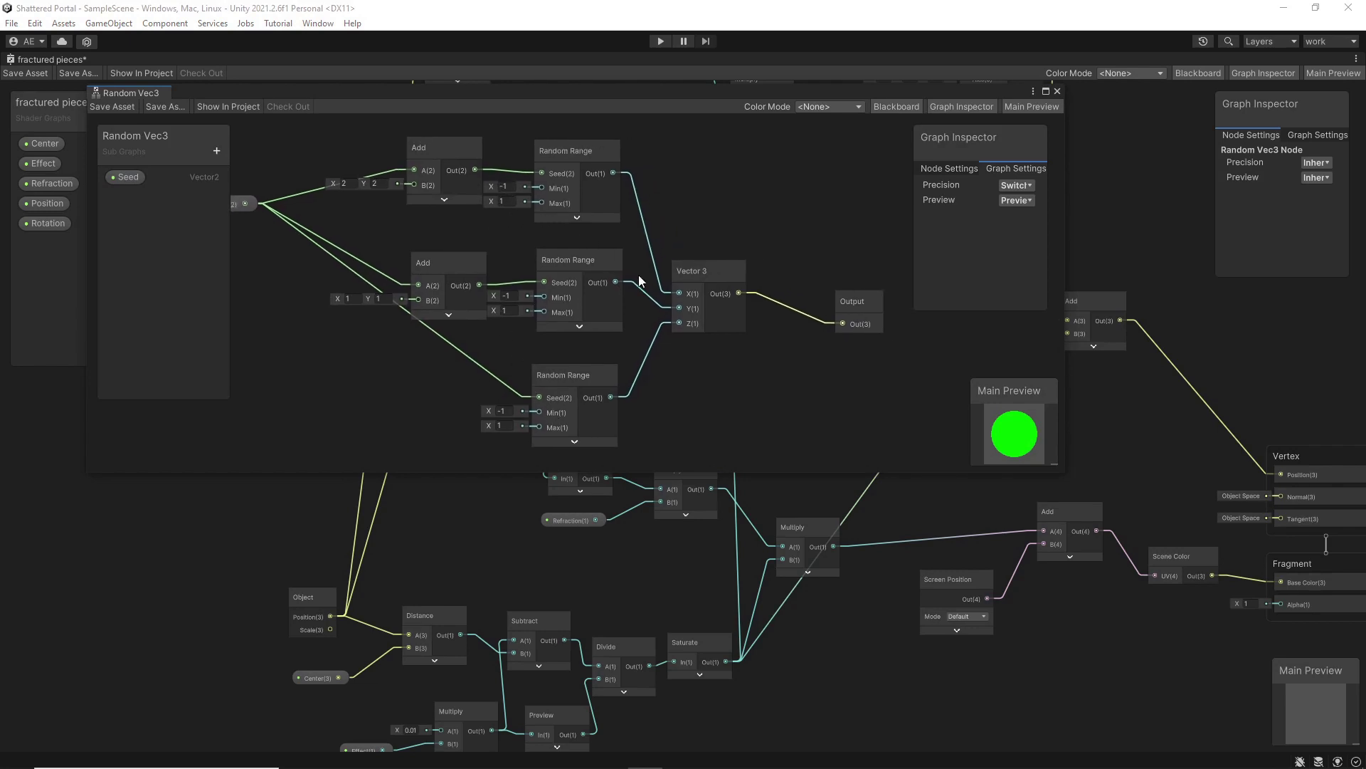
pyautogui.click(1058, 92)
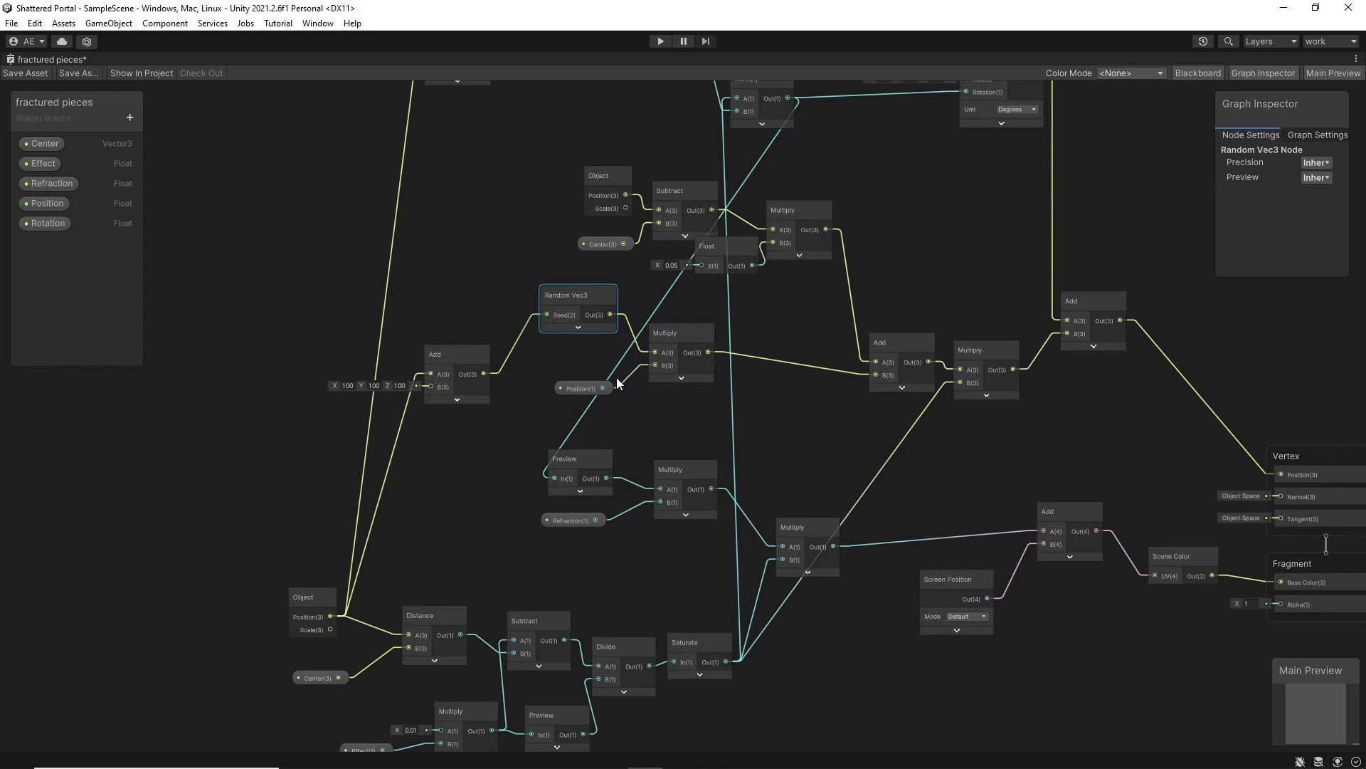
pyautogui.moveTo(580, 390); pyautogui.dragTo(579, 376)
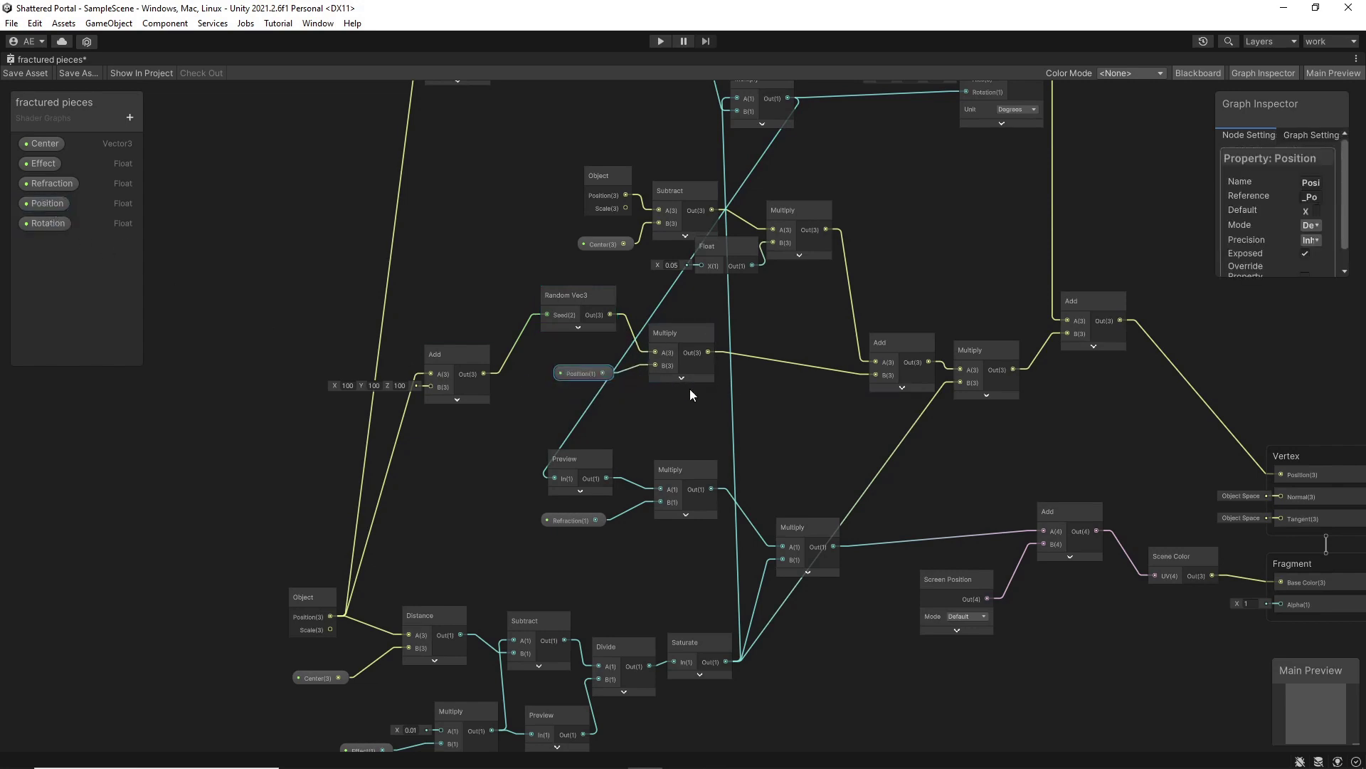
pyautogui.moveTo(732, 377); pyautogui.dragTo(678, 361, button='middle')
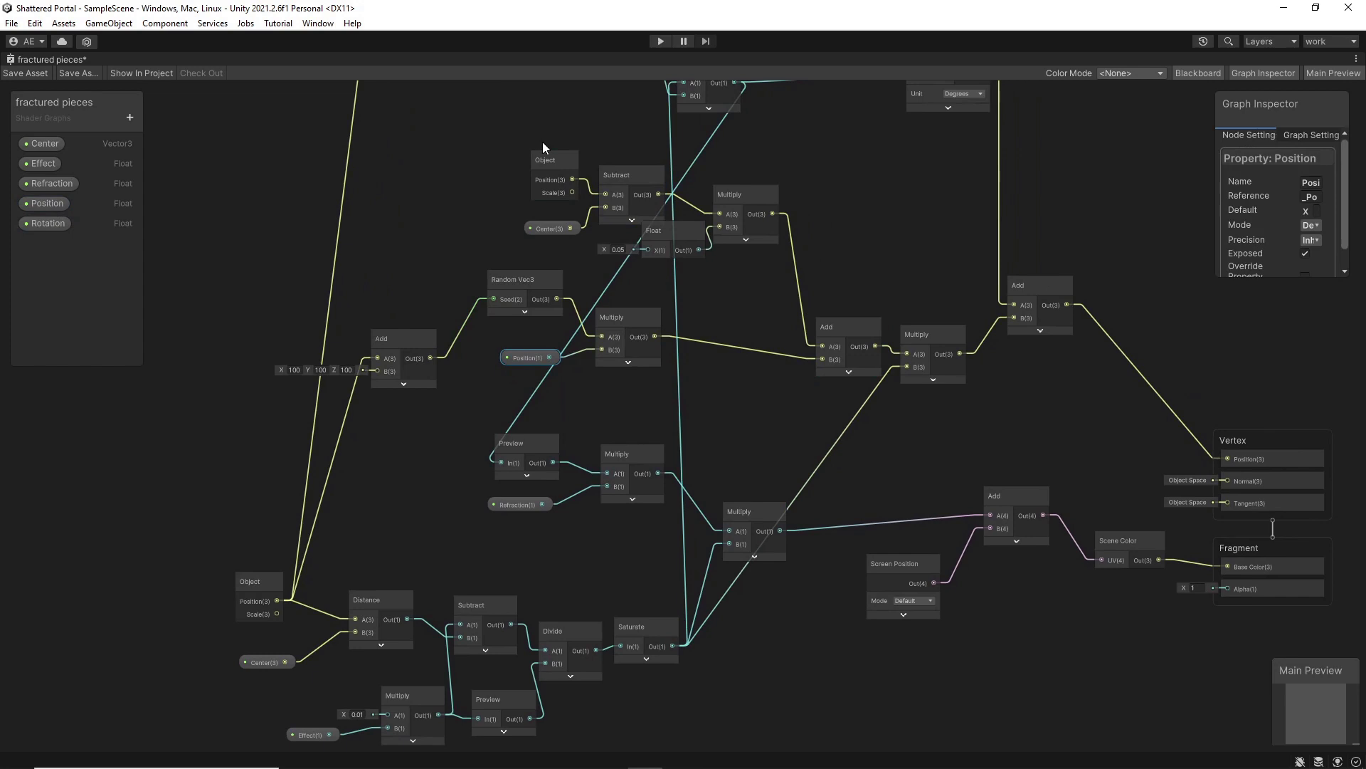
pyautogui.moveTo(542, 146); pyautogui.dragTo(773, 249)
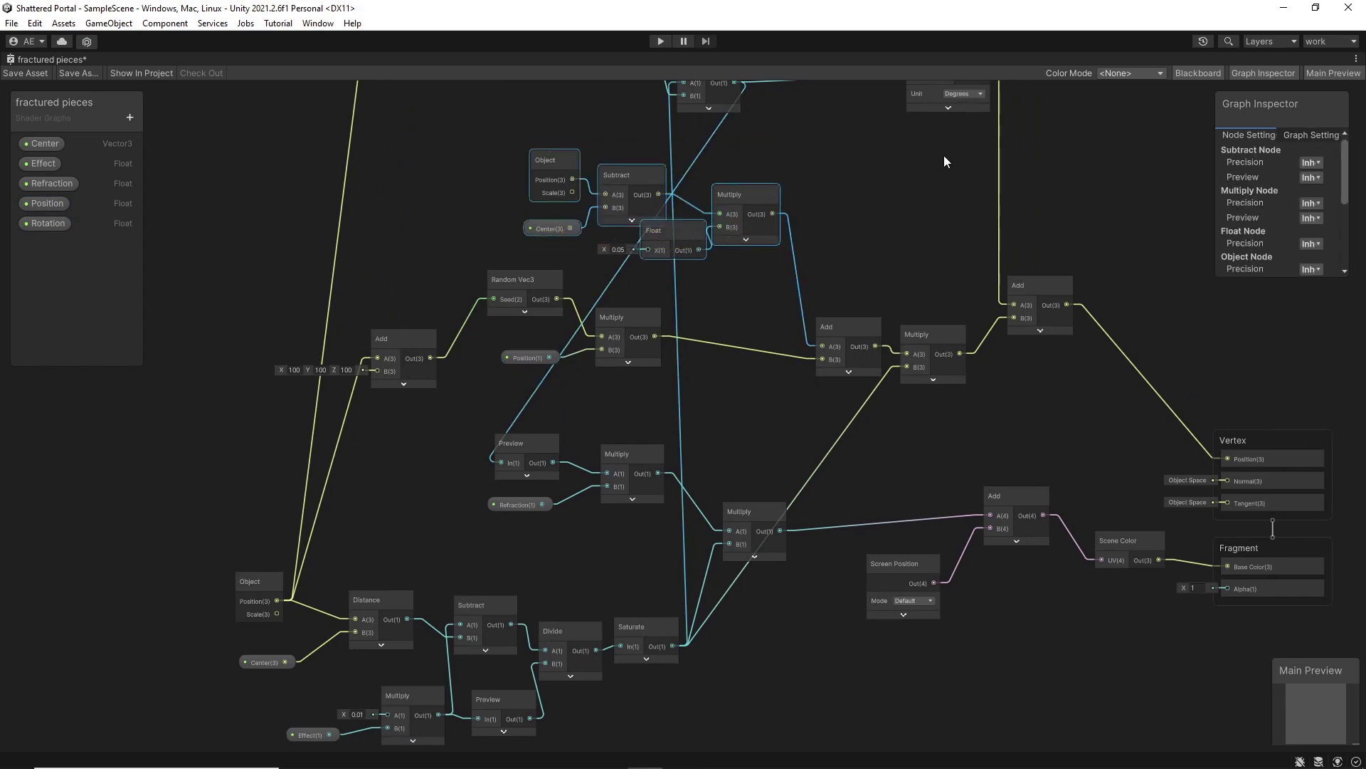
pyautogui.moveTo(945, 160); pyautogui.dragTo(835, 156, button='middle')
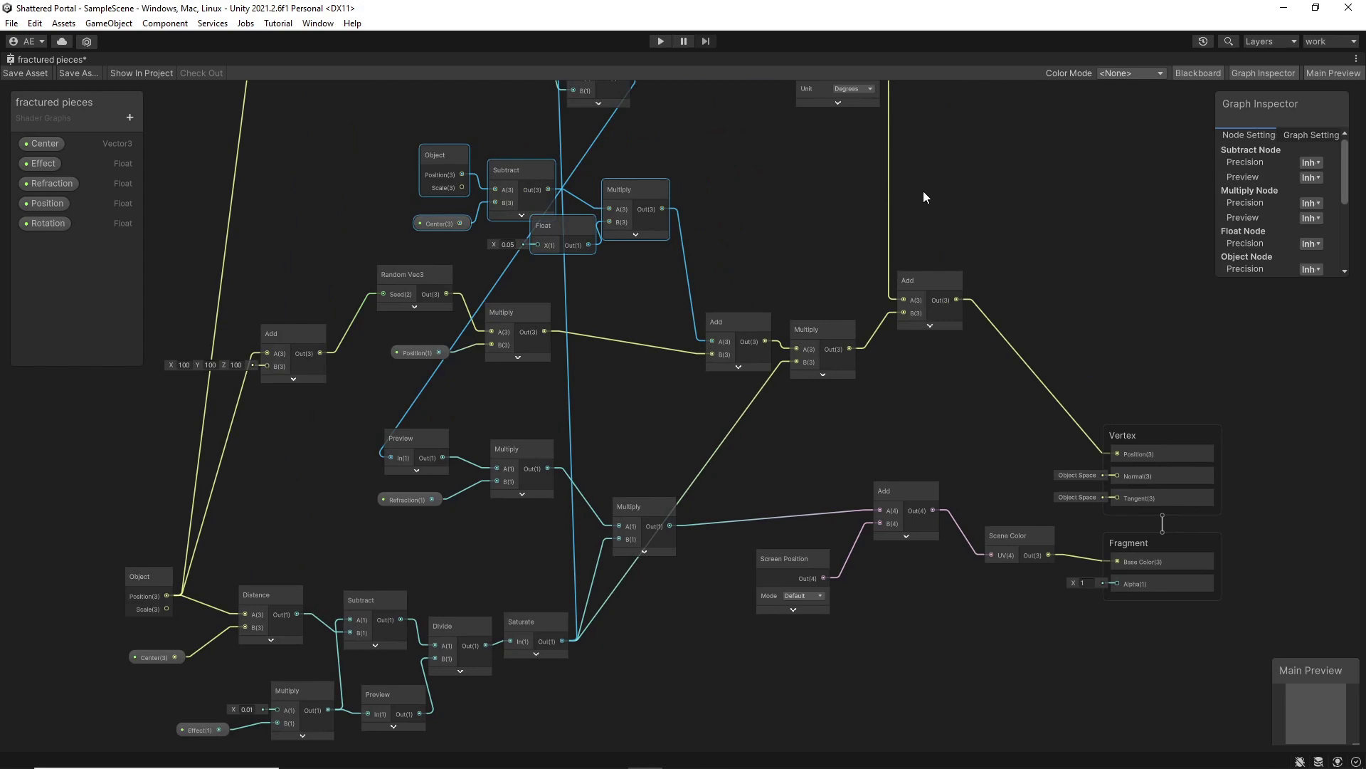
pyautogui.moveTo(880, 233); pyautogui.dragTo(848, 232, button='middle')
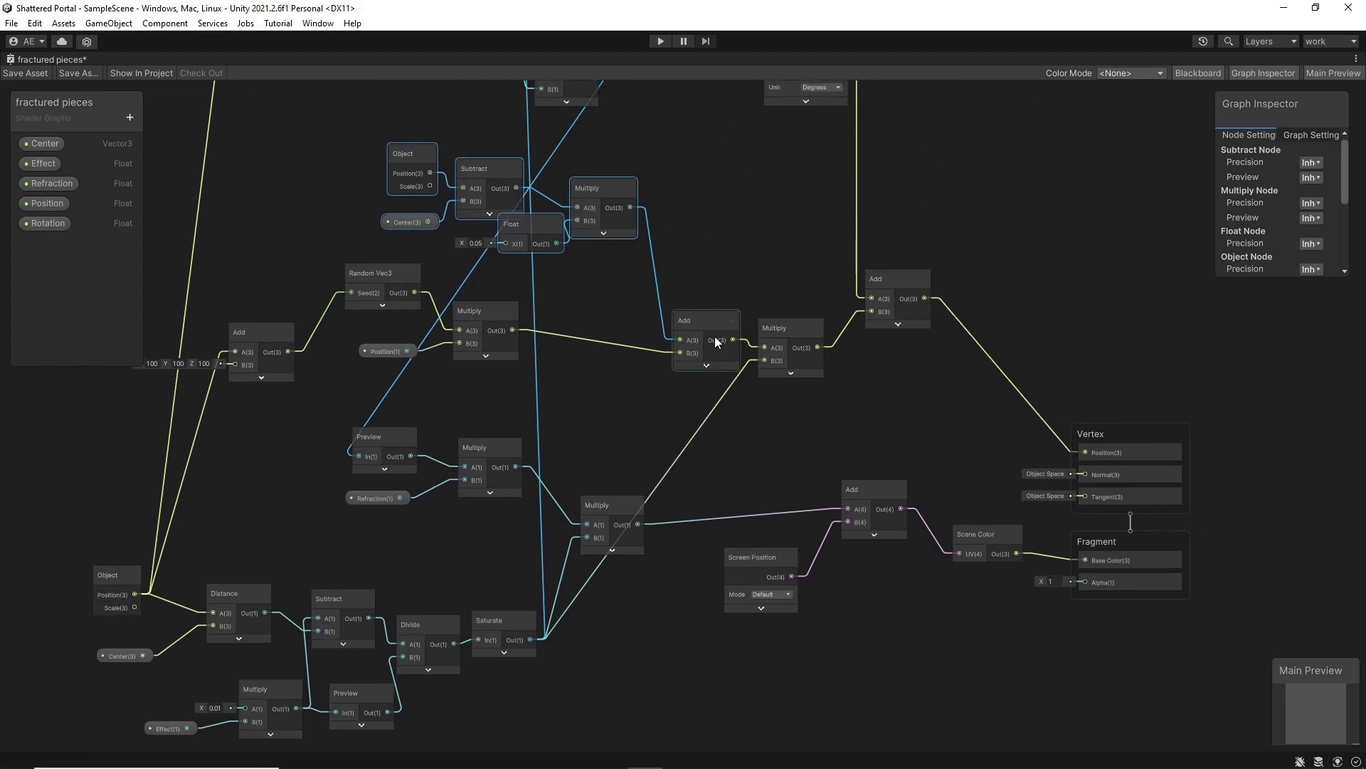
pyautogui.click(775, 338)
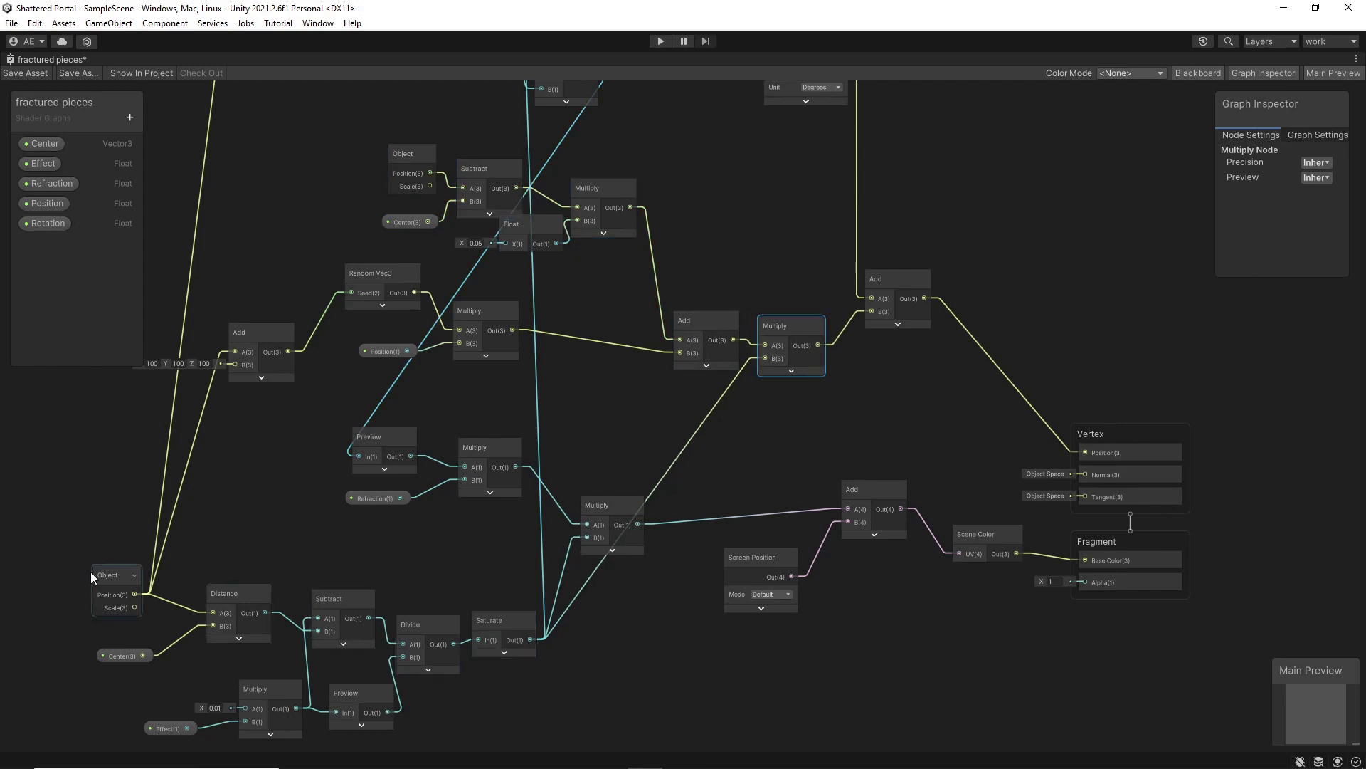
pyautogui.moveTo(83, 579); pyautogui.dragTo(236, 685)
pyautogui.moveTo(502, 733); pyautogui.dragTo(503, 734)
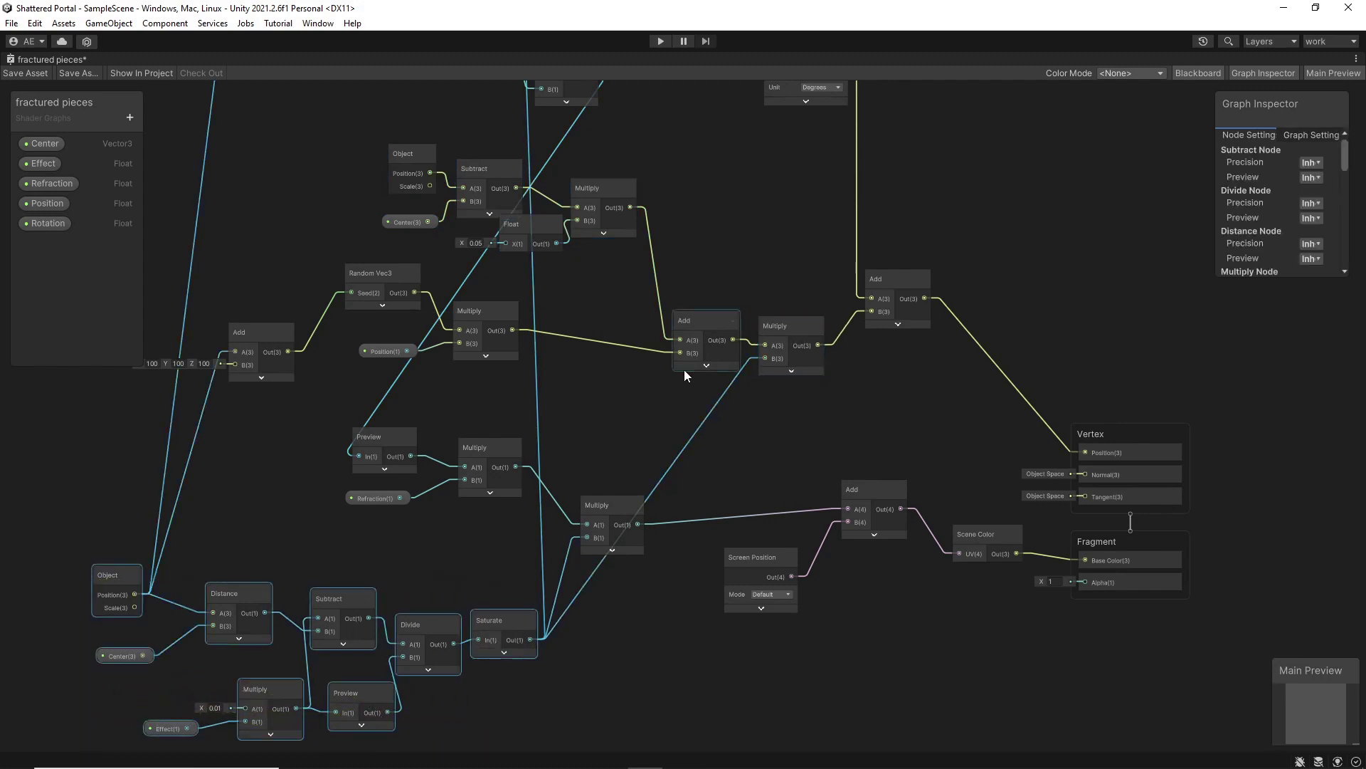
pyautogui.click(776, 298)
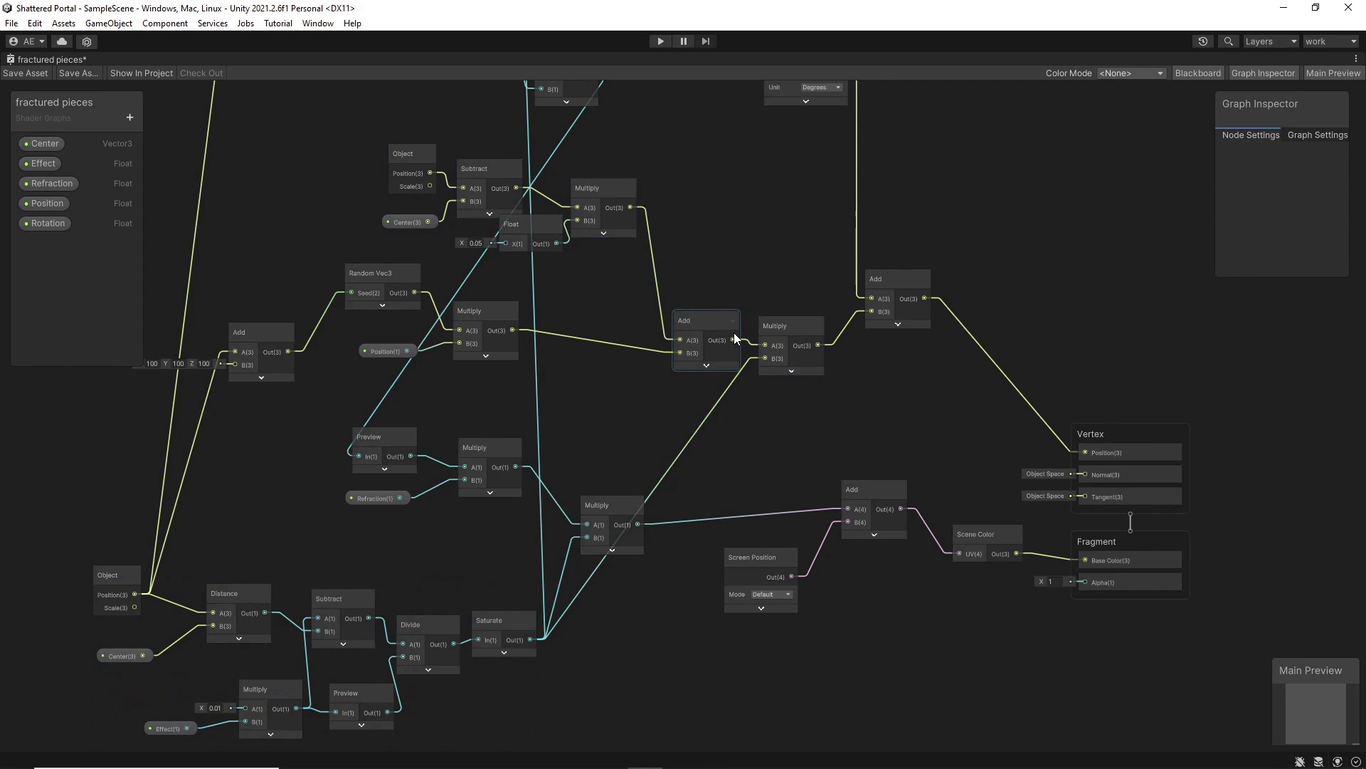
pyautogui.moveTo(739, 310); pyautogui.dragTo(536, 445, button='middle')
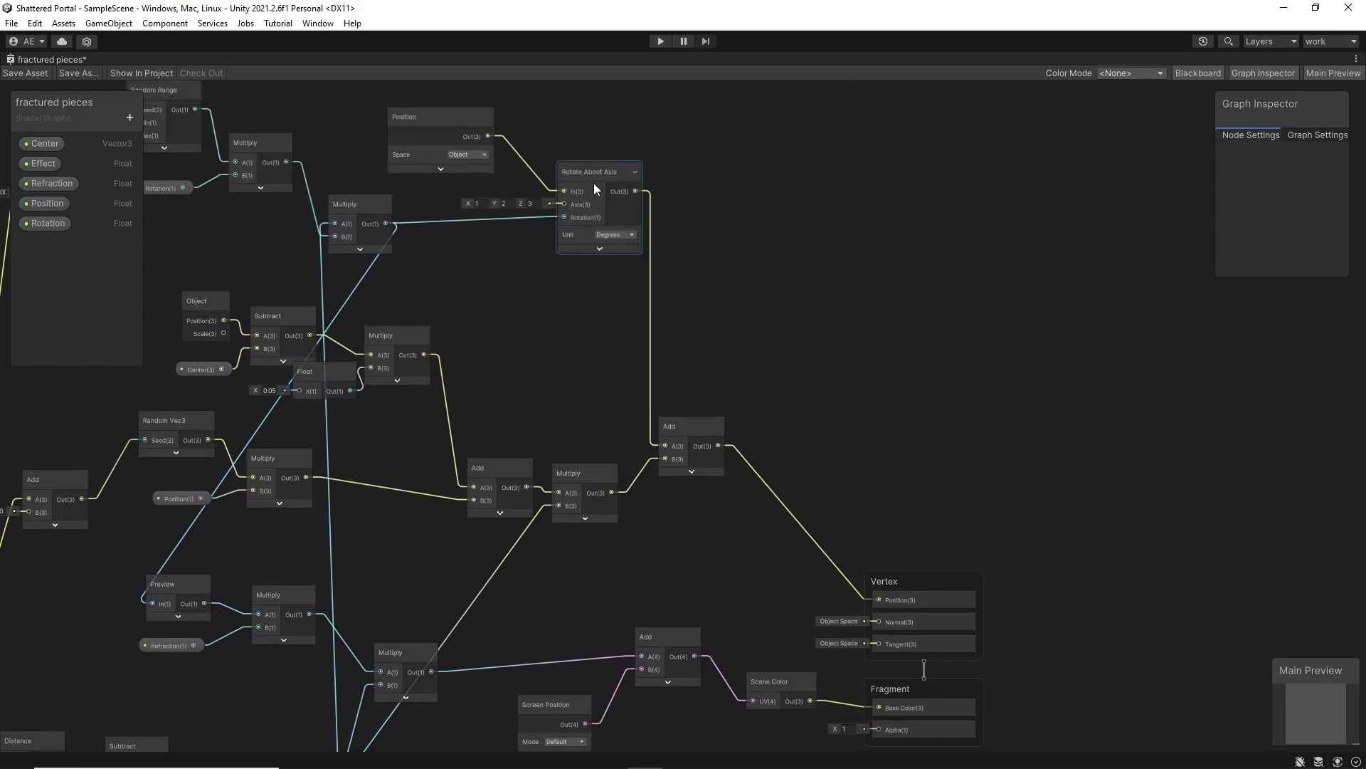
pyautogui.moveTo(594, 182); pyautogui.dragTo(595, 181)
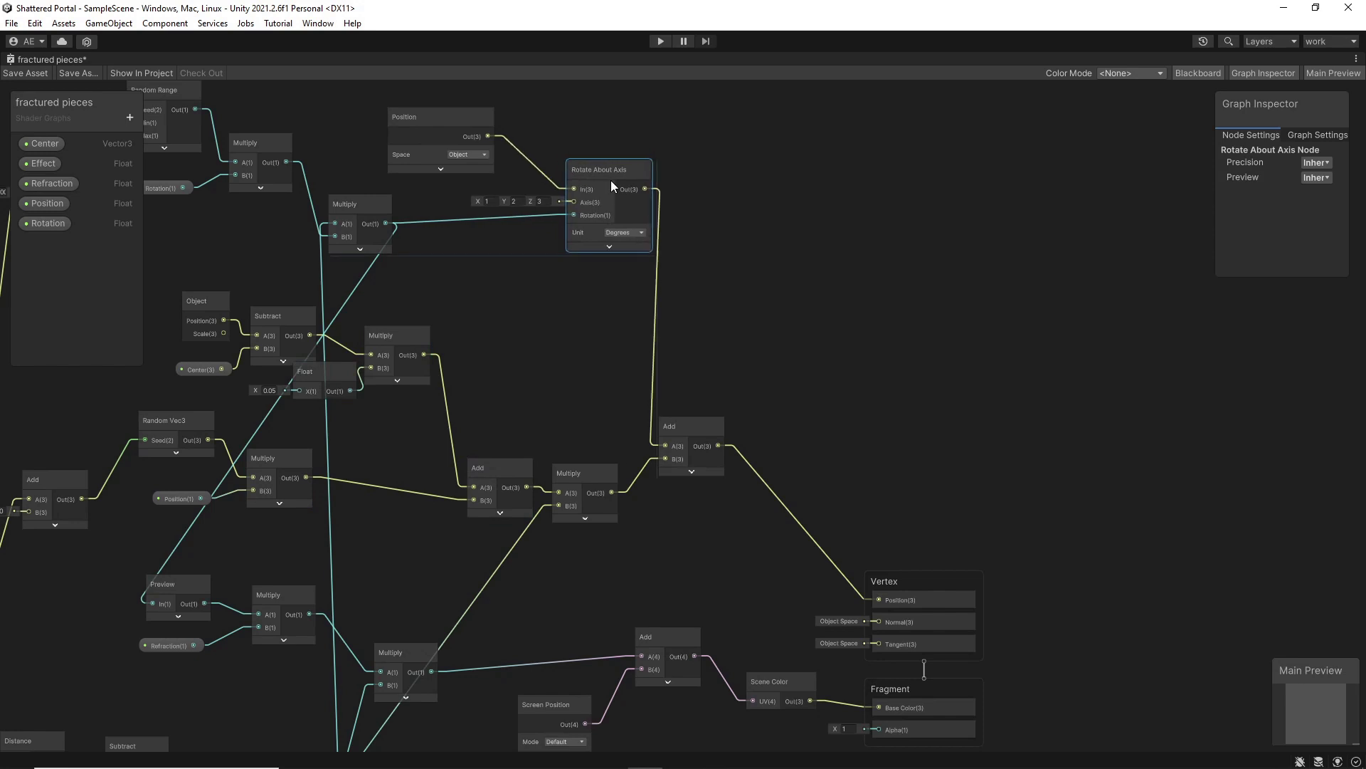
pyautogui.moveTo(853, 583); pyautogui.dragTo(823, 348, button='middle')
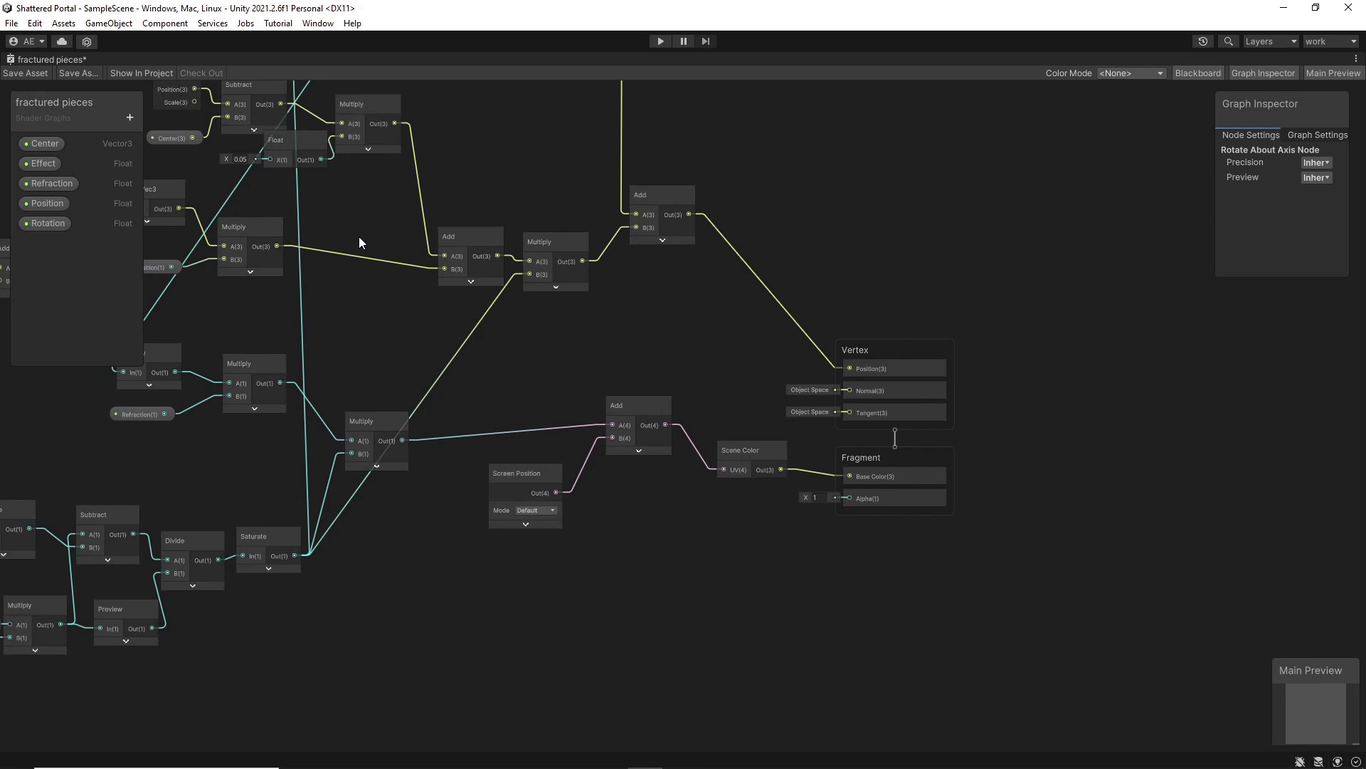
# Restore the editor layout, show the Scene view, and lower the material's Effect to 32.2.
pyautogui.hotkey('shift', 'space')
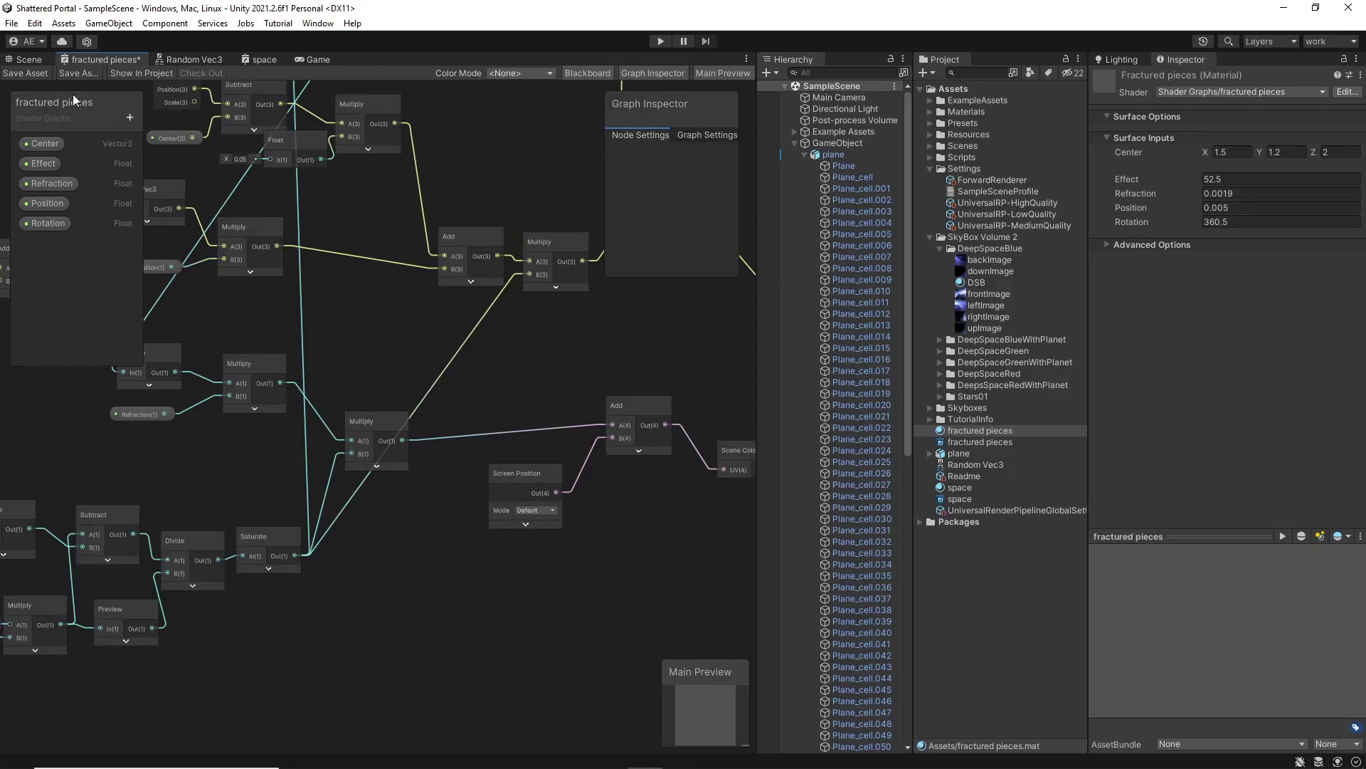
pyautogui.click(37, 57)
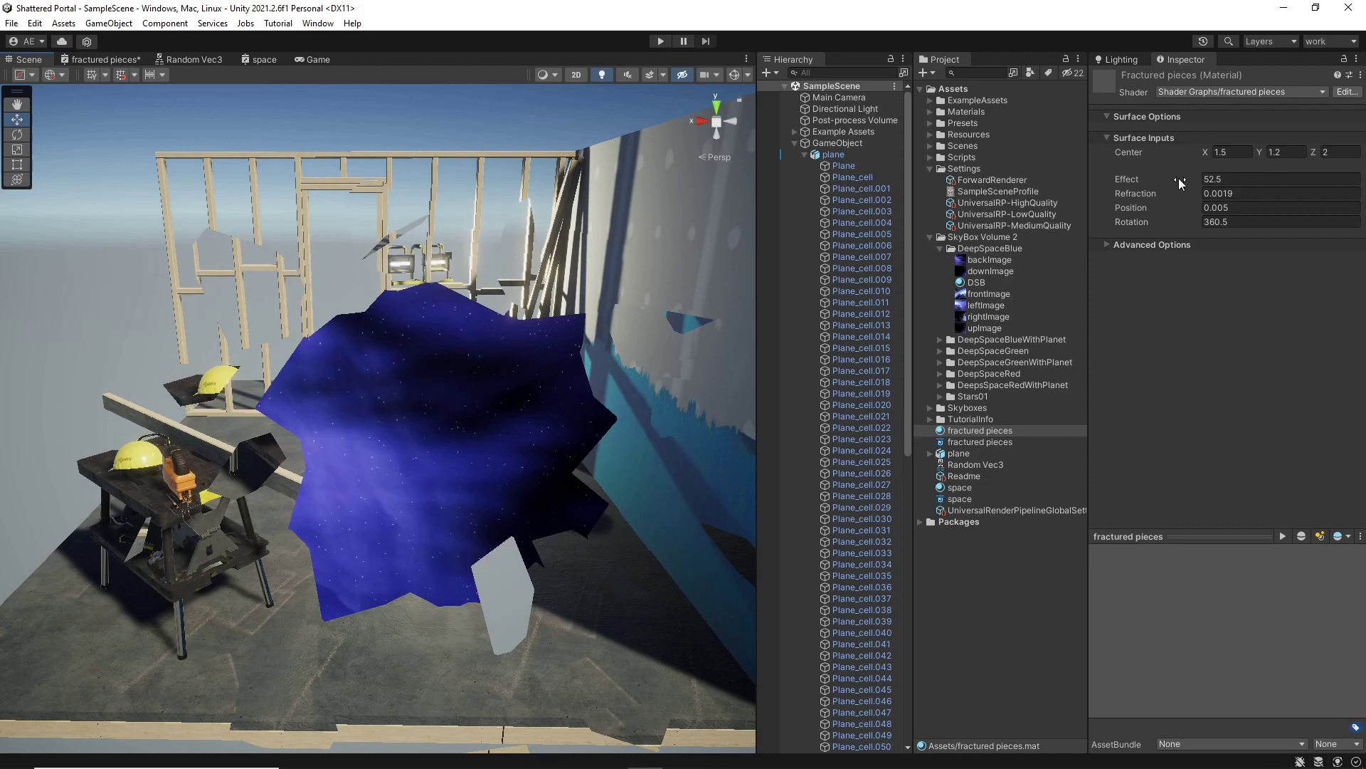
pyautogui.moveTo(1162, 178); pyautogui.dragTo(1189, 138)
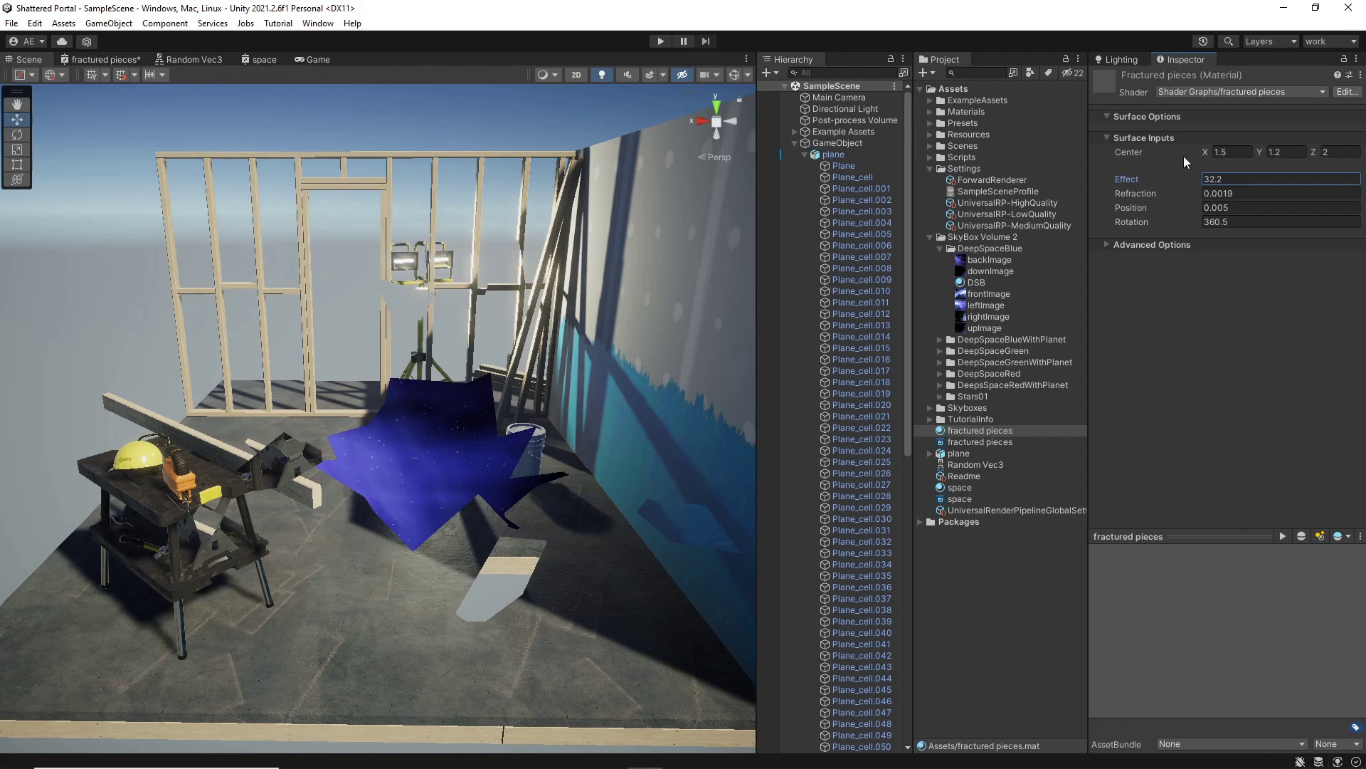
# Move the portal's parent GameObject to X 1.519, Y 1.161, then reselect the fractured pieces material.
pyautogui.click(825, 144)
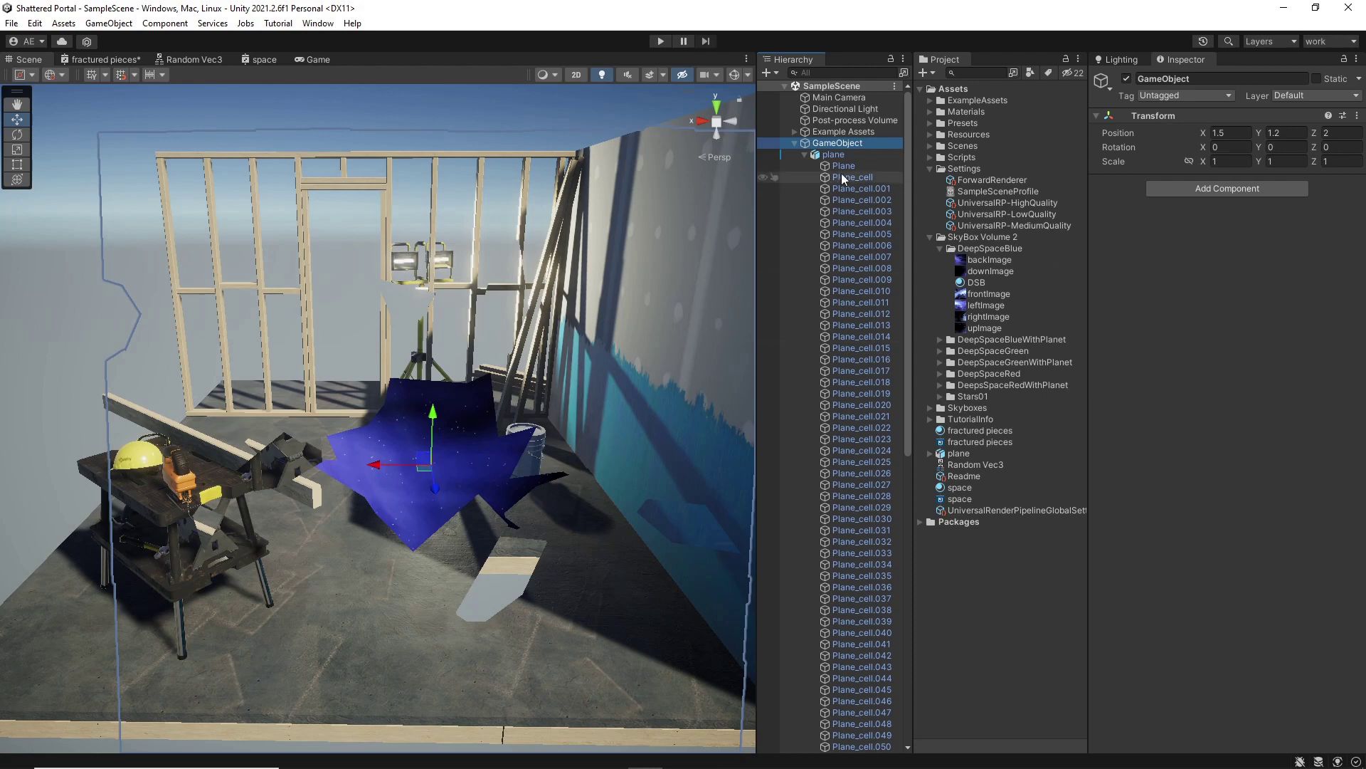
pyautogui.moveTo(442, 467)
pyautogui.mouseDown()
pyautogui.moveTo(336, 383)
pyautogui.moveTo(480, 303)
pyautogui.moveTo(322, 380)
pyautogui.moveTo(360, 566)
pyautogui.moveTo(451, 495)
pyautogui.moveTo(420, 475)
pyautogui.moveTo(415, 491)
pyautogui.moveTo(468, 453)
pyautogui.moveTo(455, 484)
pyautogui.moveTo(456, 459)
pyautogui.moveTo(417, 475)
pyautogui.mouseUp()
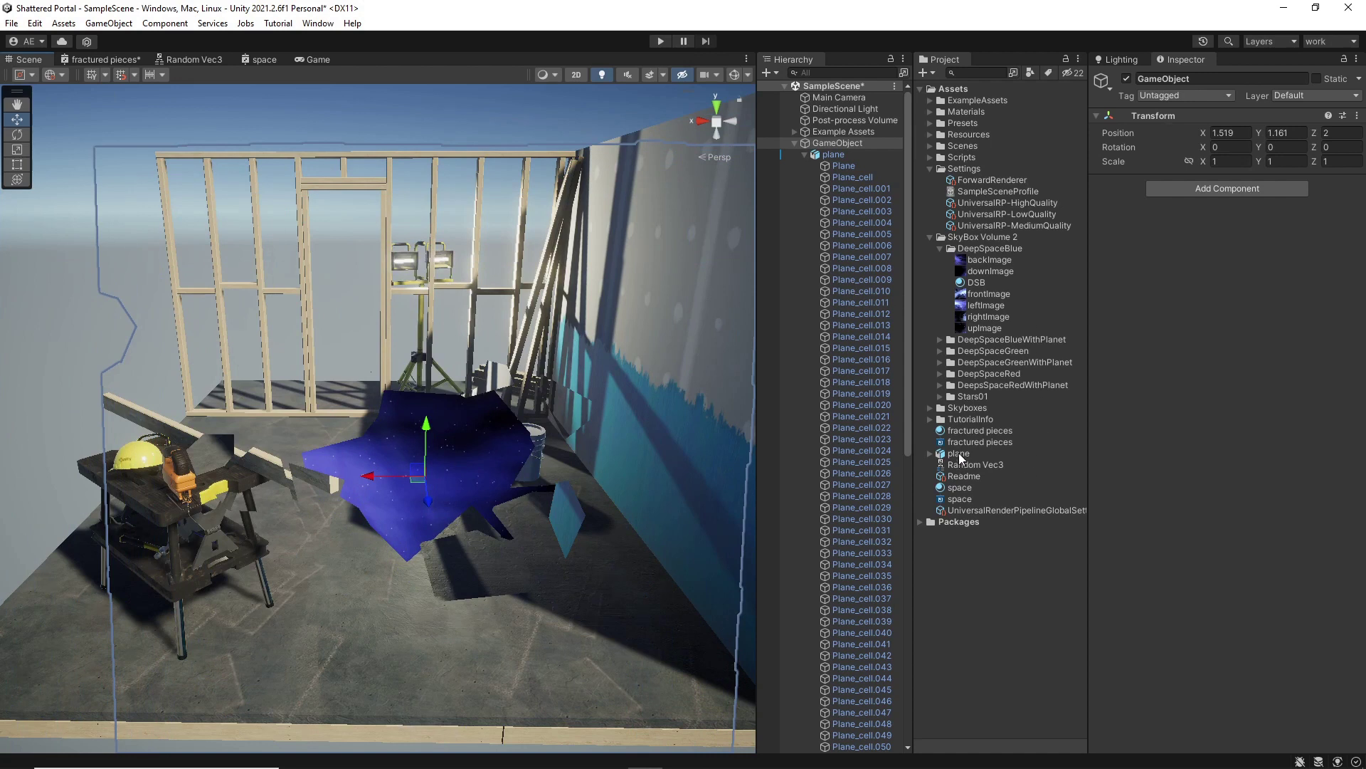
pyautogui.click(980, 431)
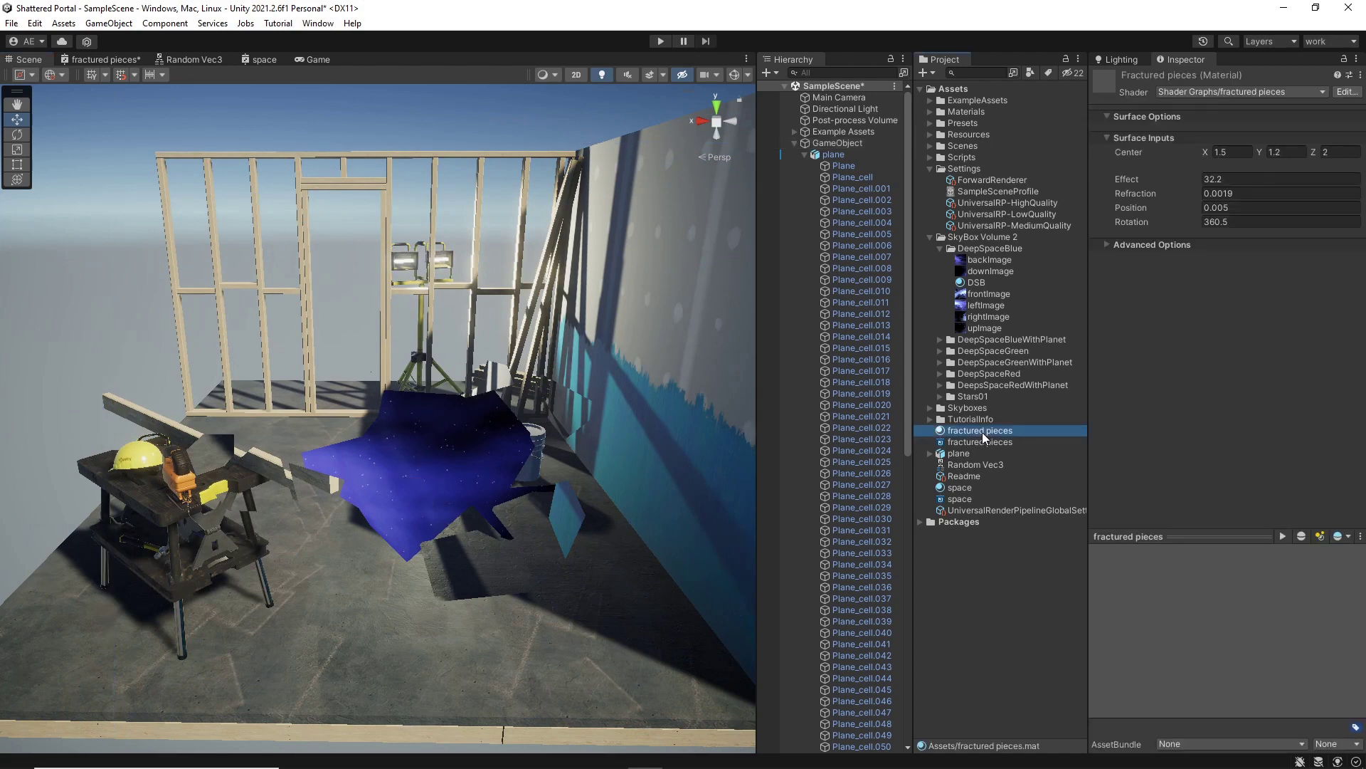